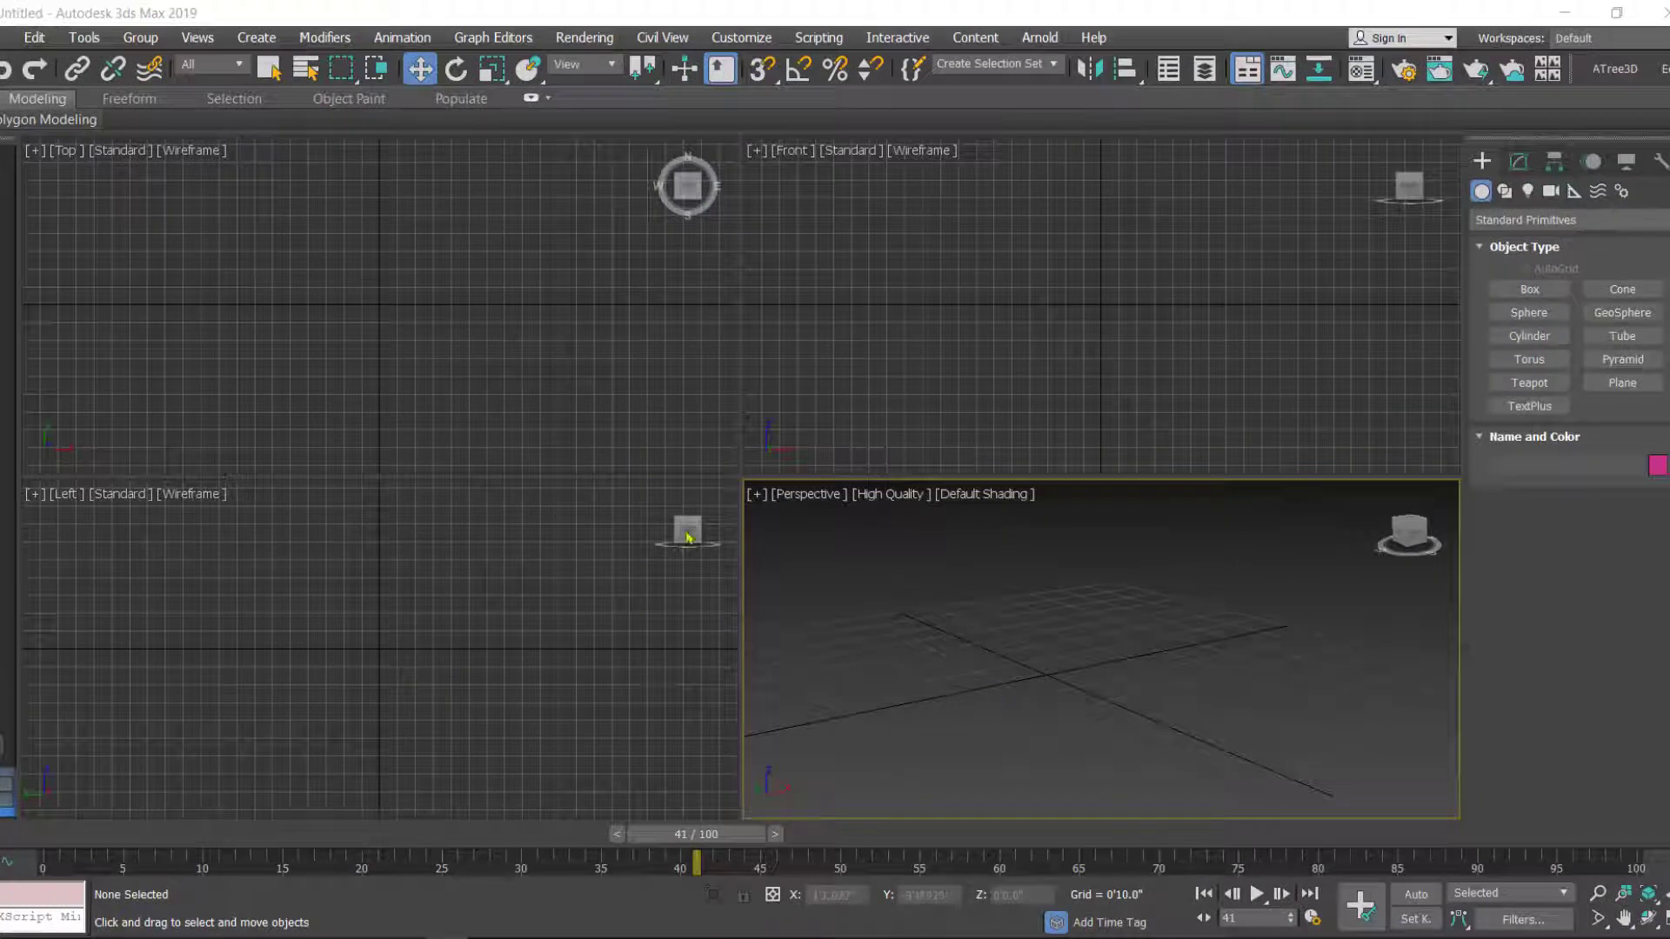
Create a 4×4-segment ground plane in the Perspective viewport
click(531, 387)
click(947, 399)
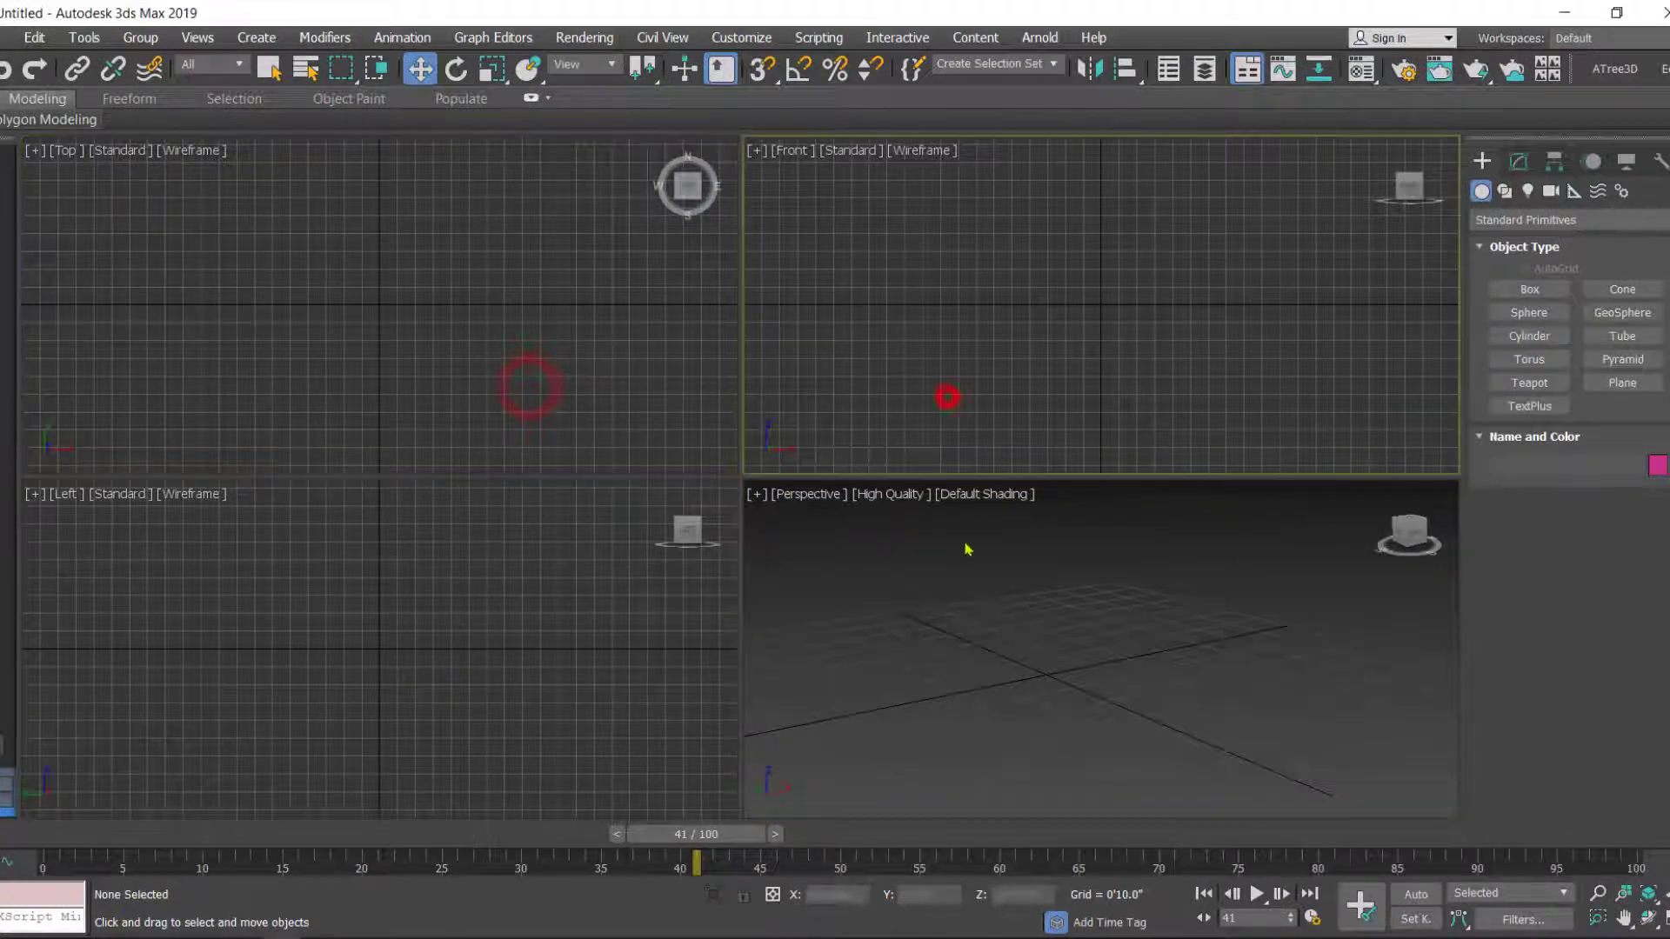
click(951, 618)
click(584, 645)
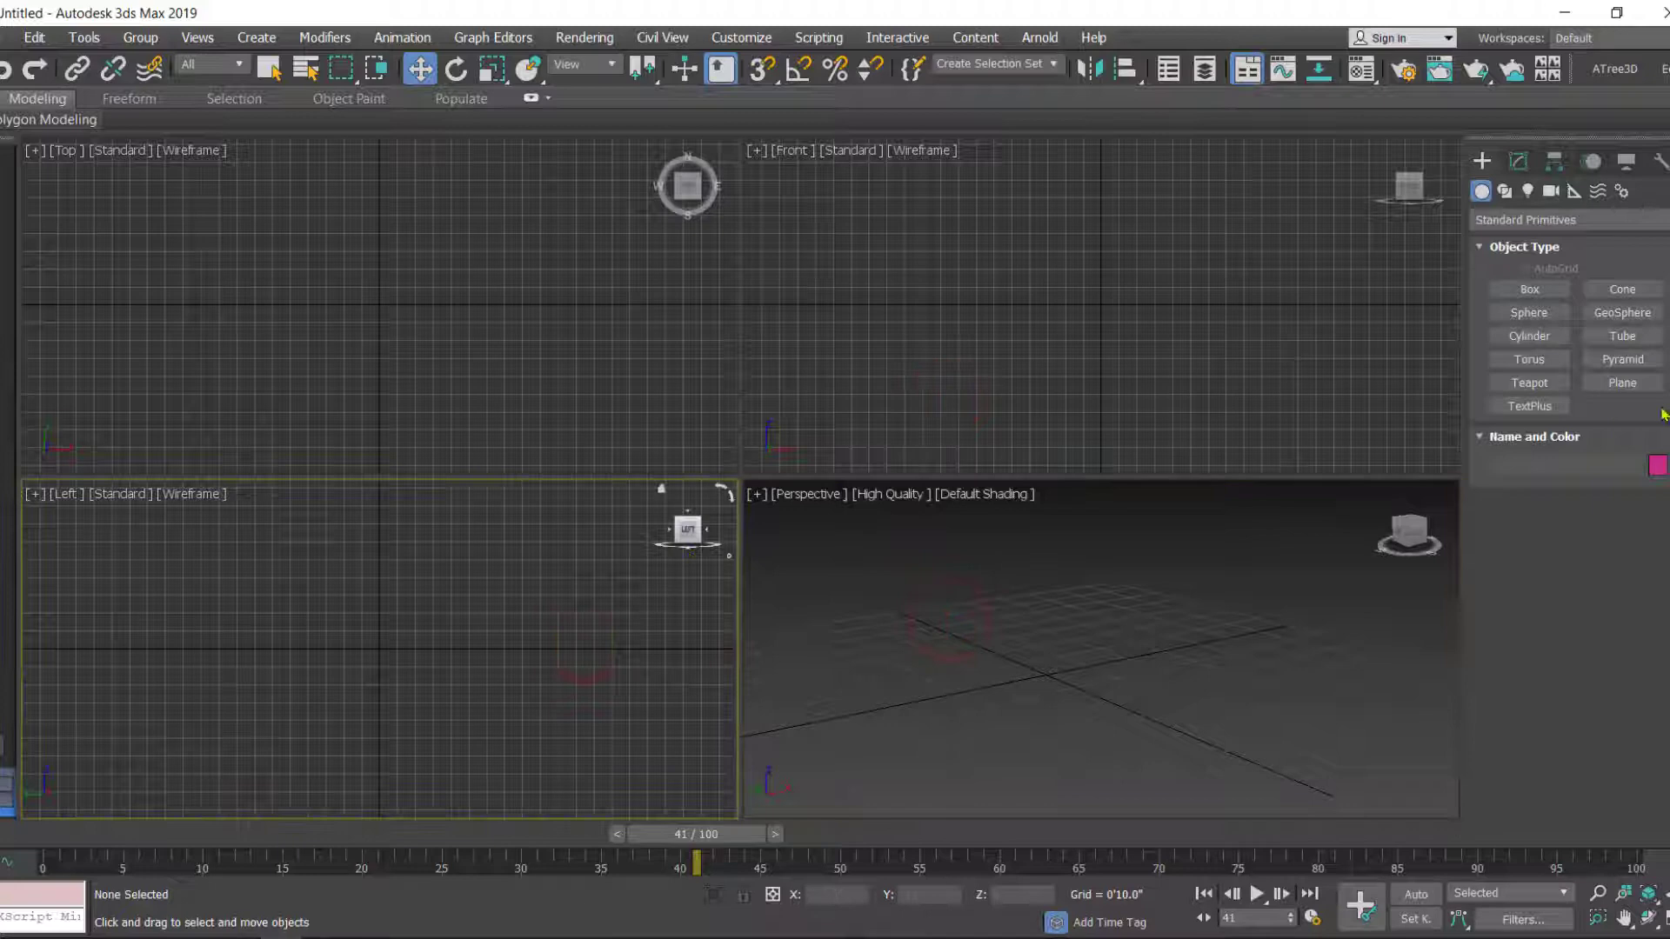
click(1619, 388)
drag(1118, 577, 748, 865)
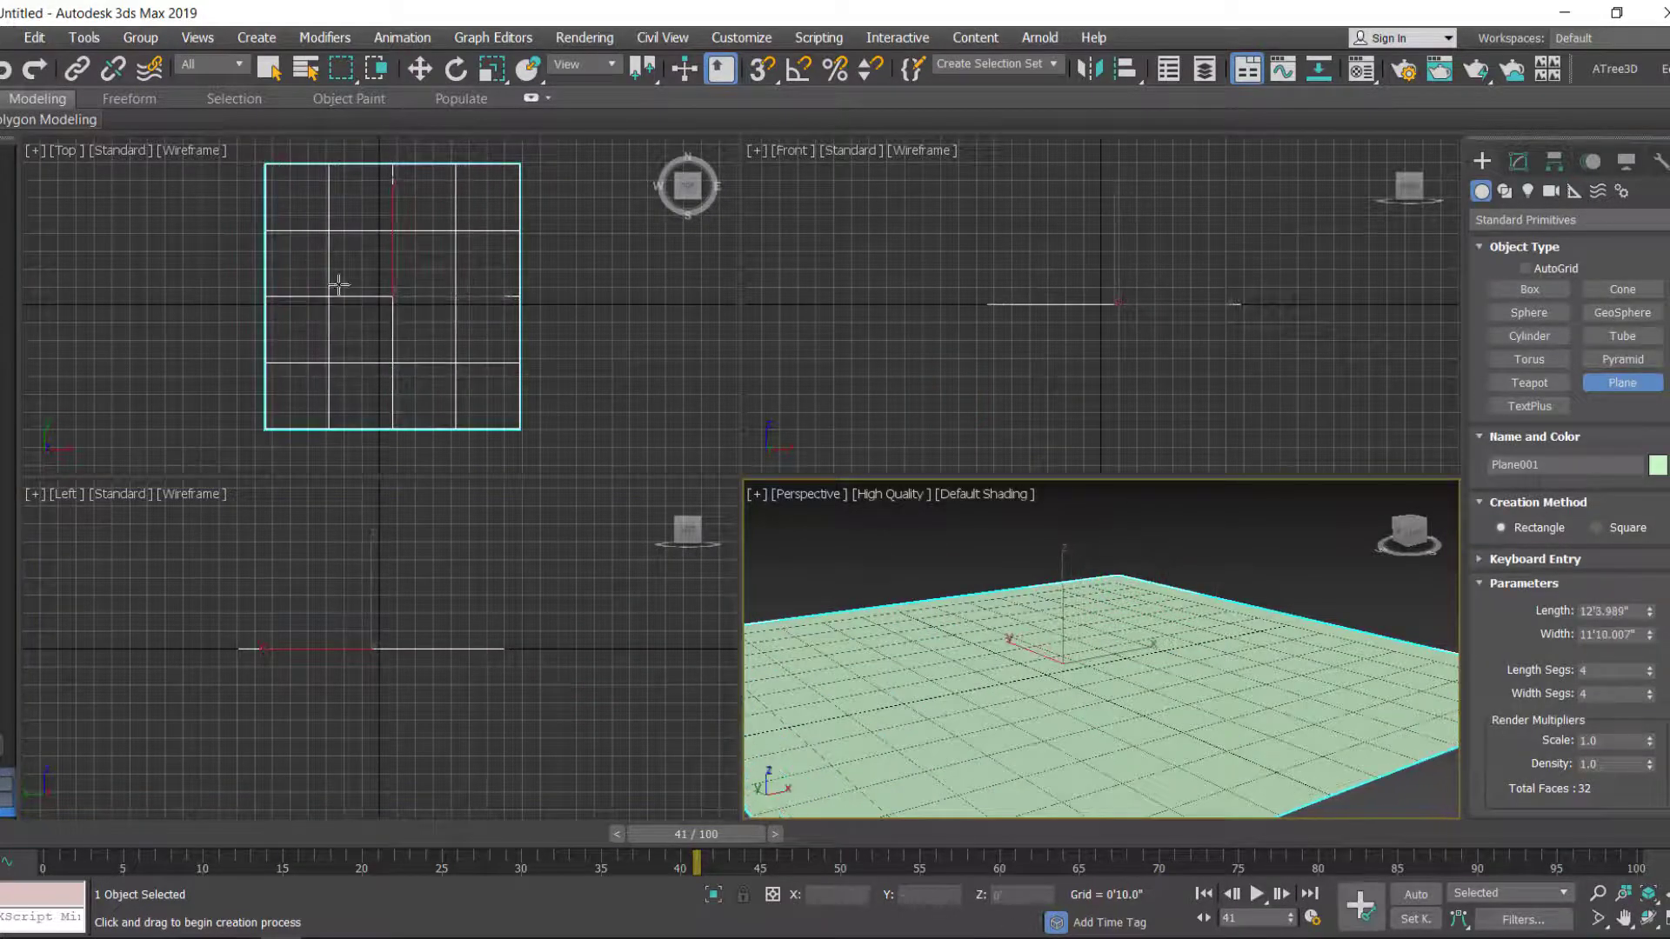
key(w)
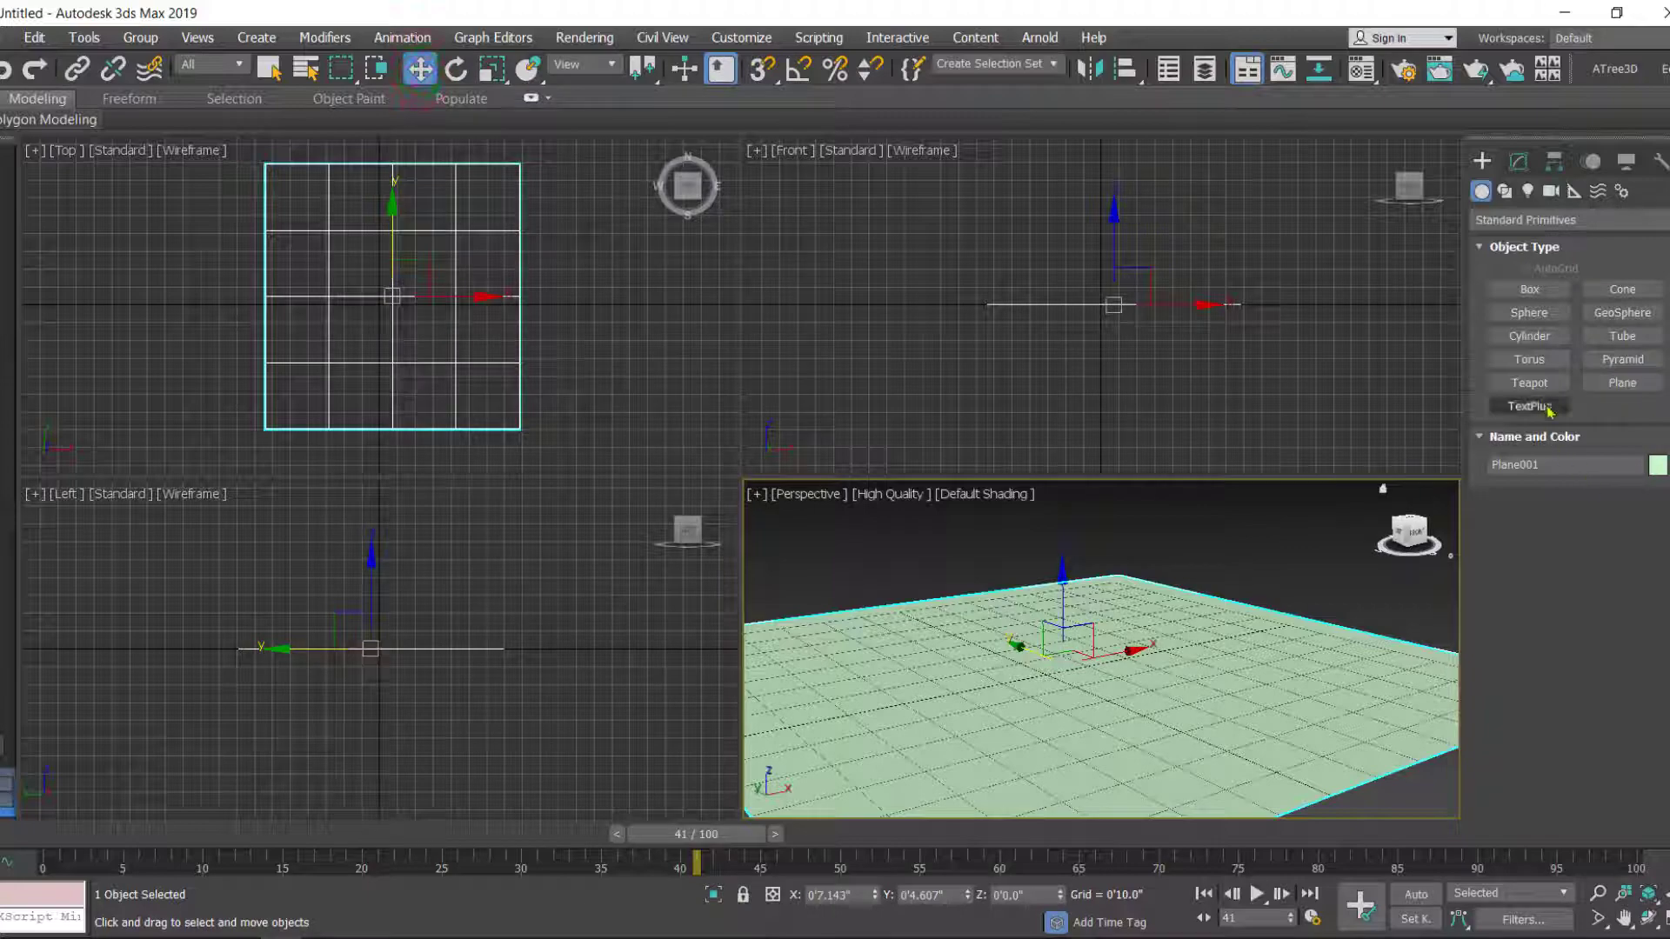
Place a teapot of radius 2'1.81" on the plane and maximize the Perspective view
click(1531, 383)
drag(1058, 664, 1081, 702)
key(alt+w)
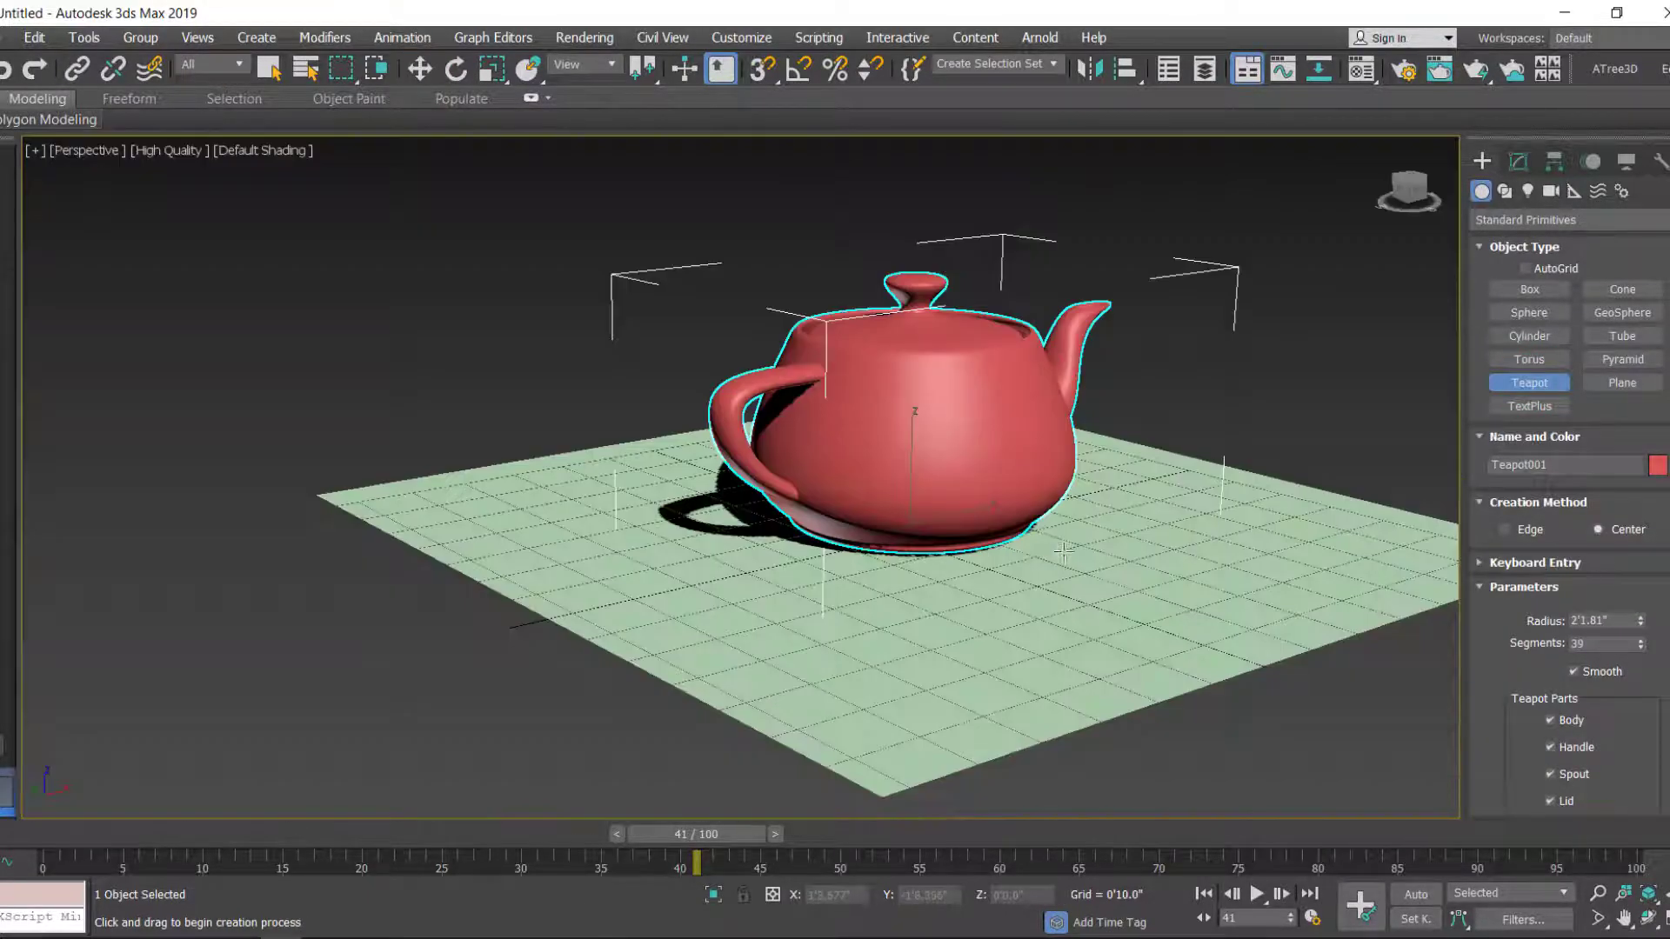
middle_drag(1040, 550, 946, 573)
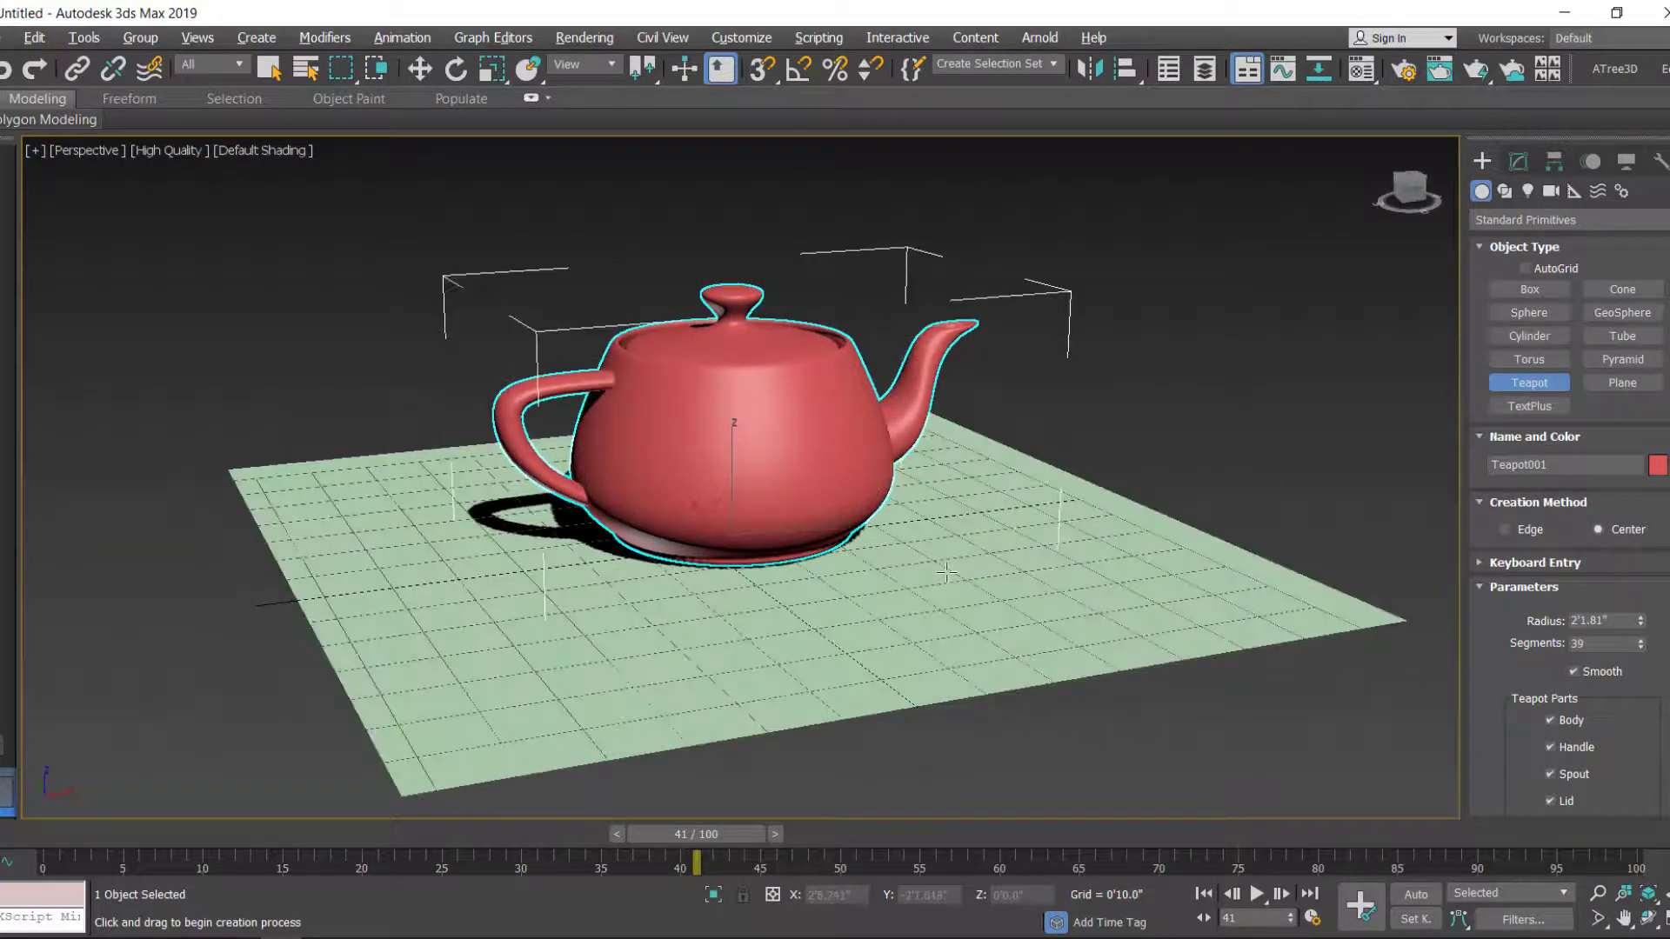
Orbit to a lower angle and apply the beech wood-plank material to the plane
click(1517, 161)
click(1481, 161)
click(1132, 374)
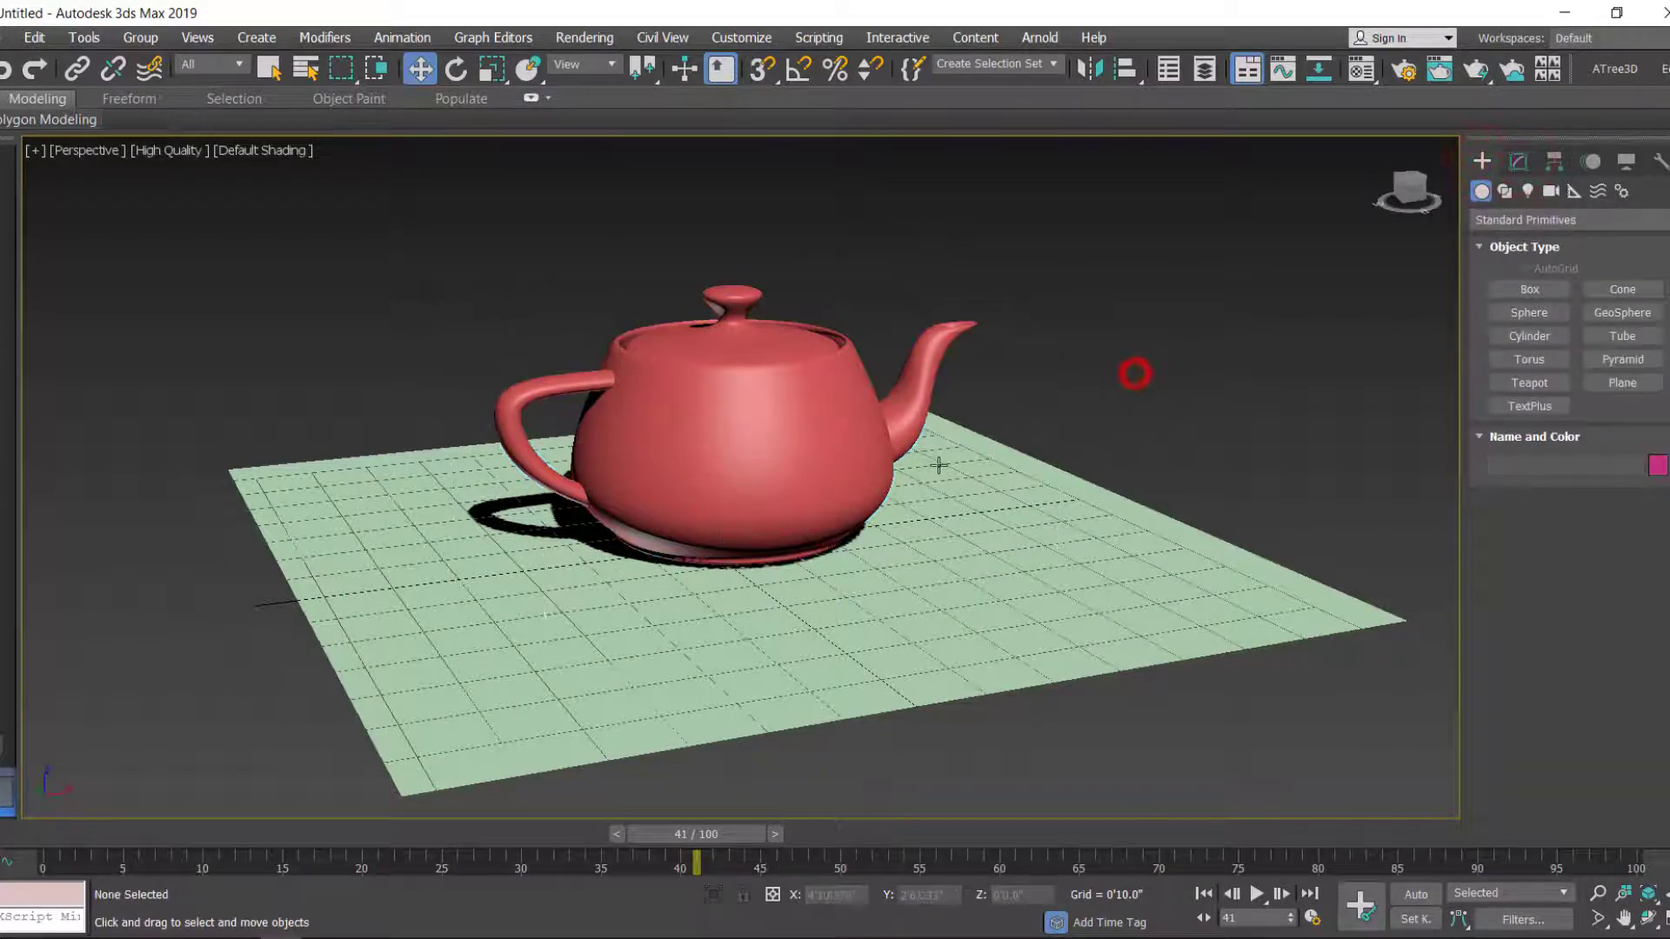
scroll(891, 514, up, 3)
alt+middle_drag(888, 521, 1008, 576)
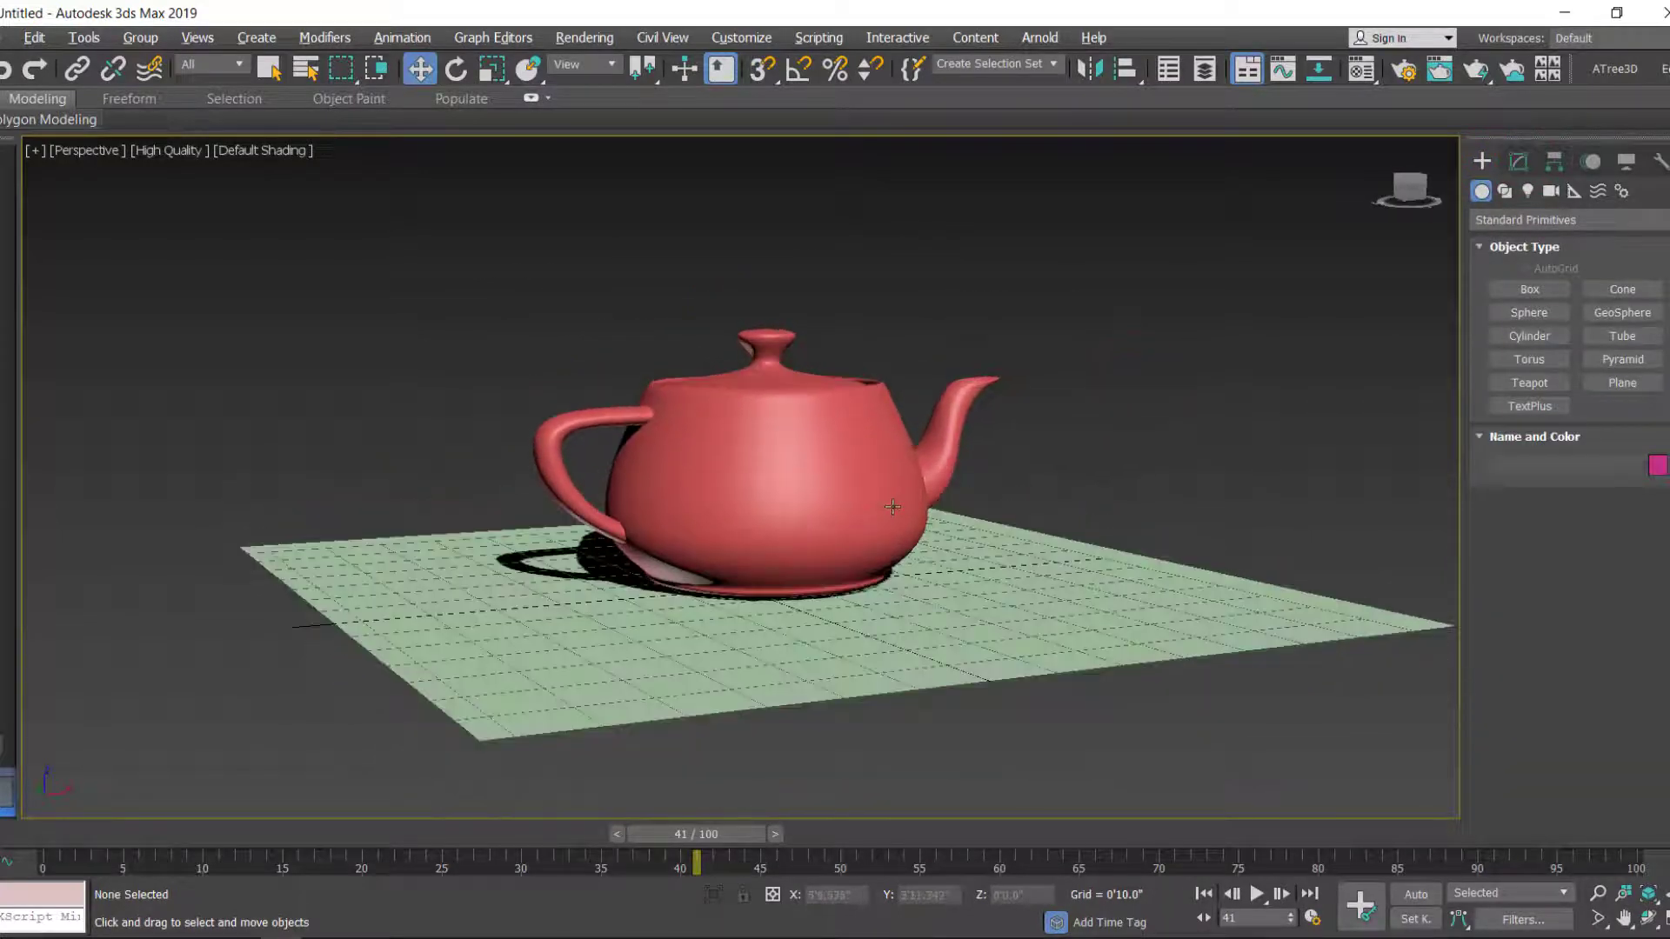
click(1033, 583)
key(m)
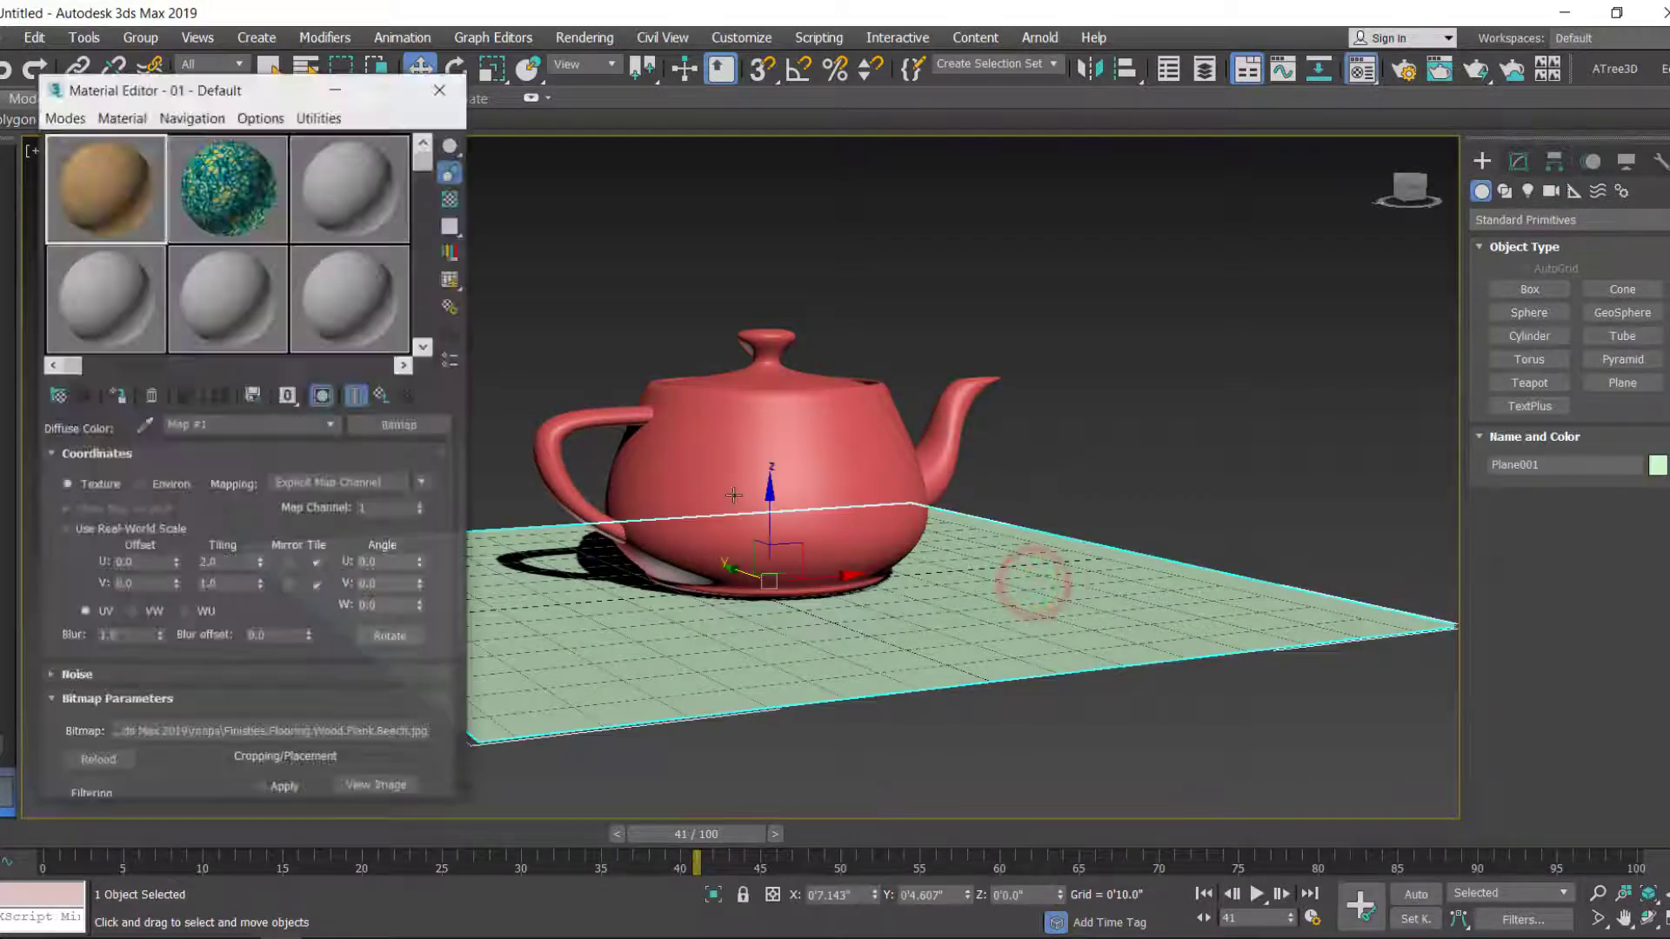
drag(105, 187, 646, 444)
Assign the yellow-and-teal Cellular material to the teapot and reselect it
click(646, 443)
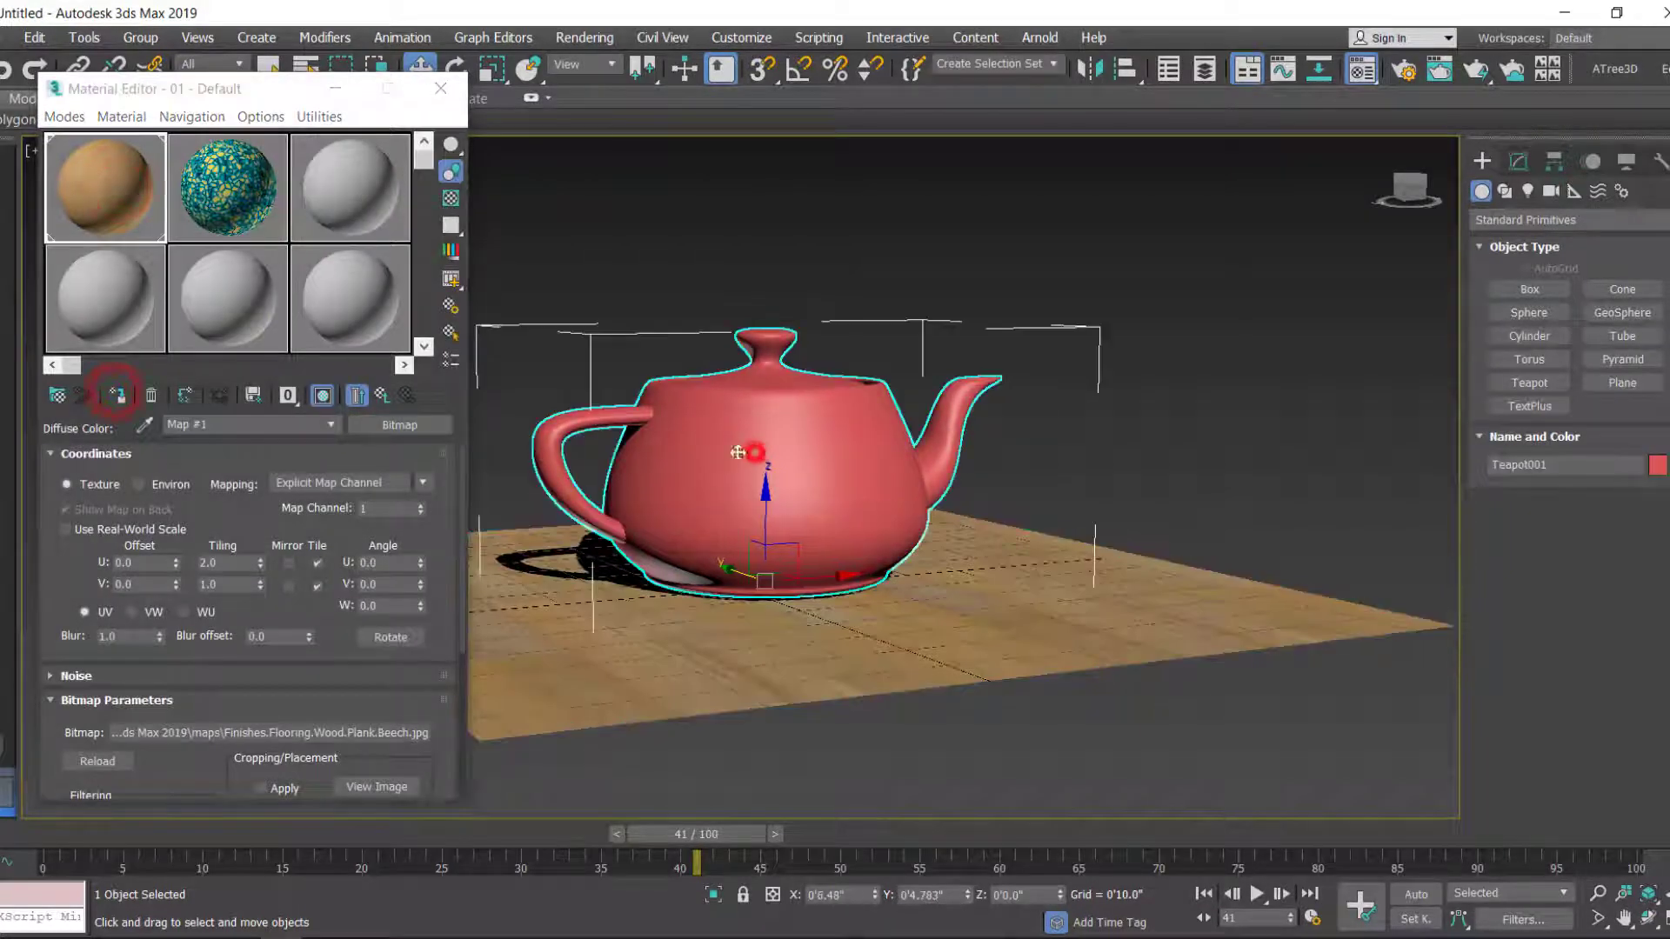
click(228, 187)
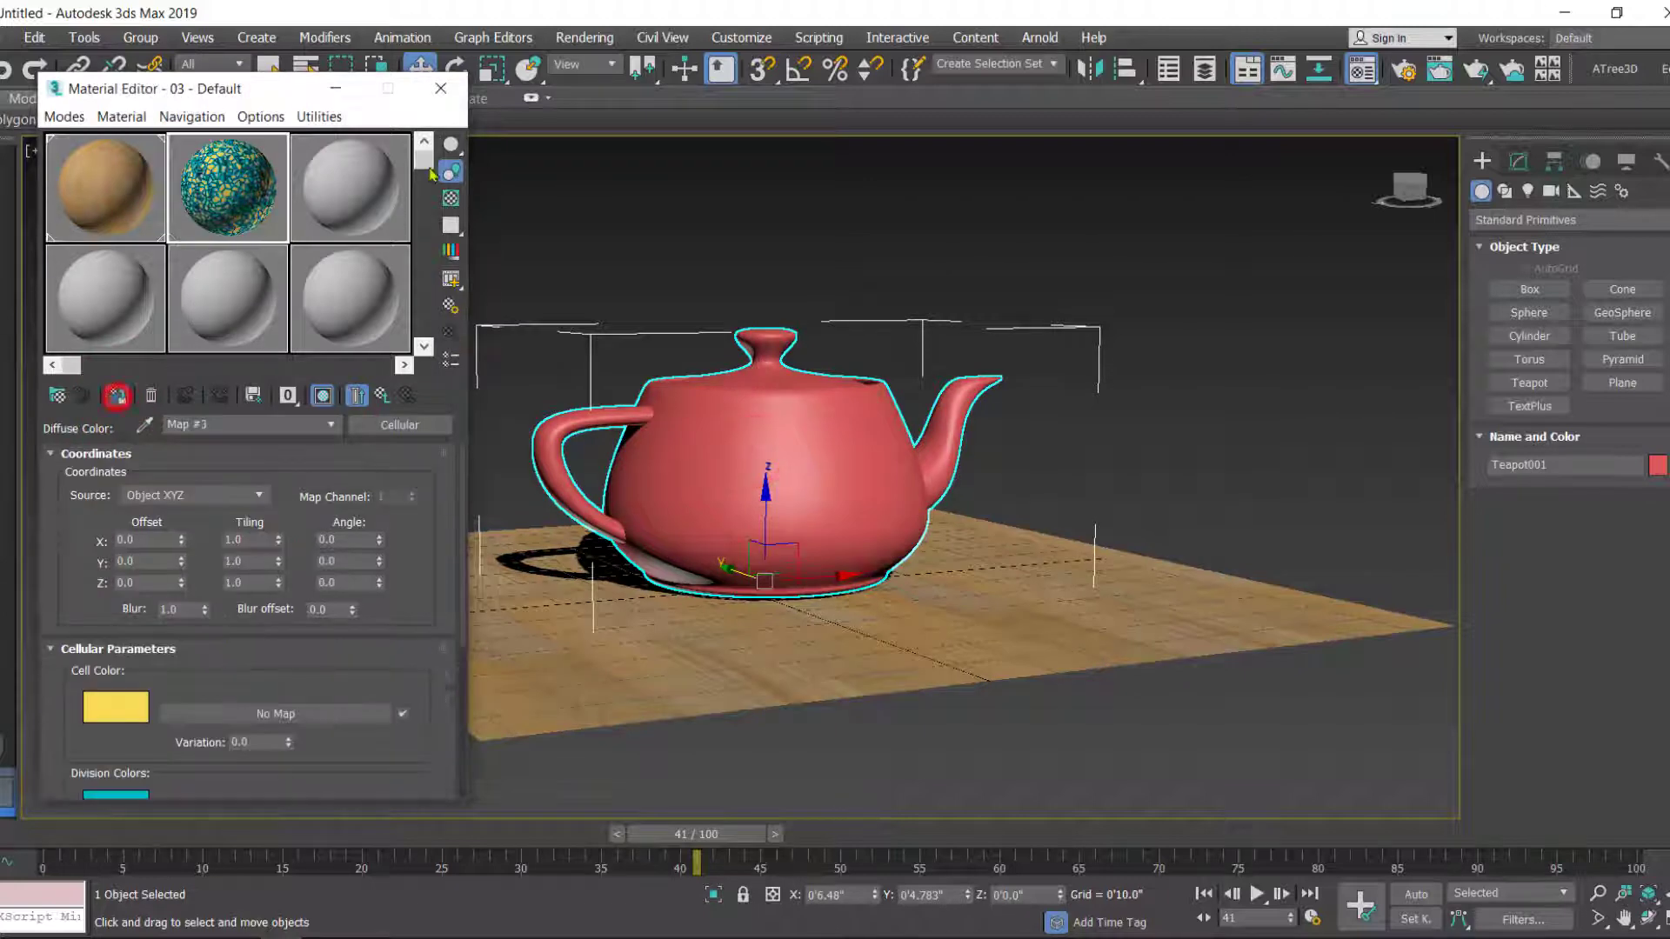
click(118, 397)
click(441, 89)
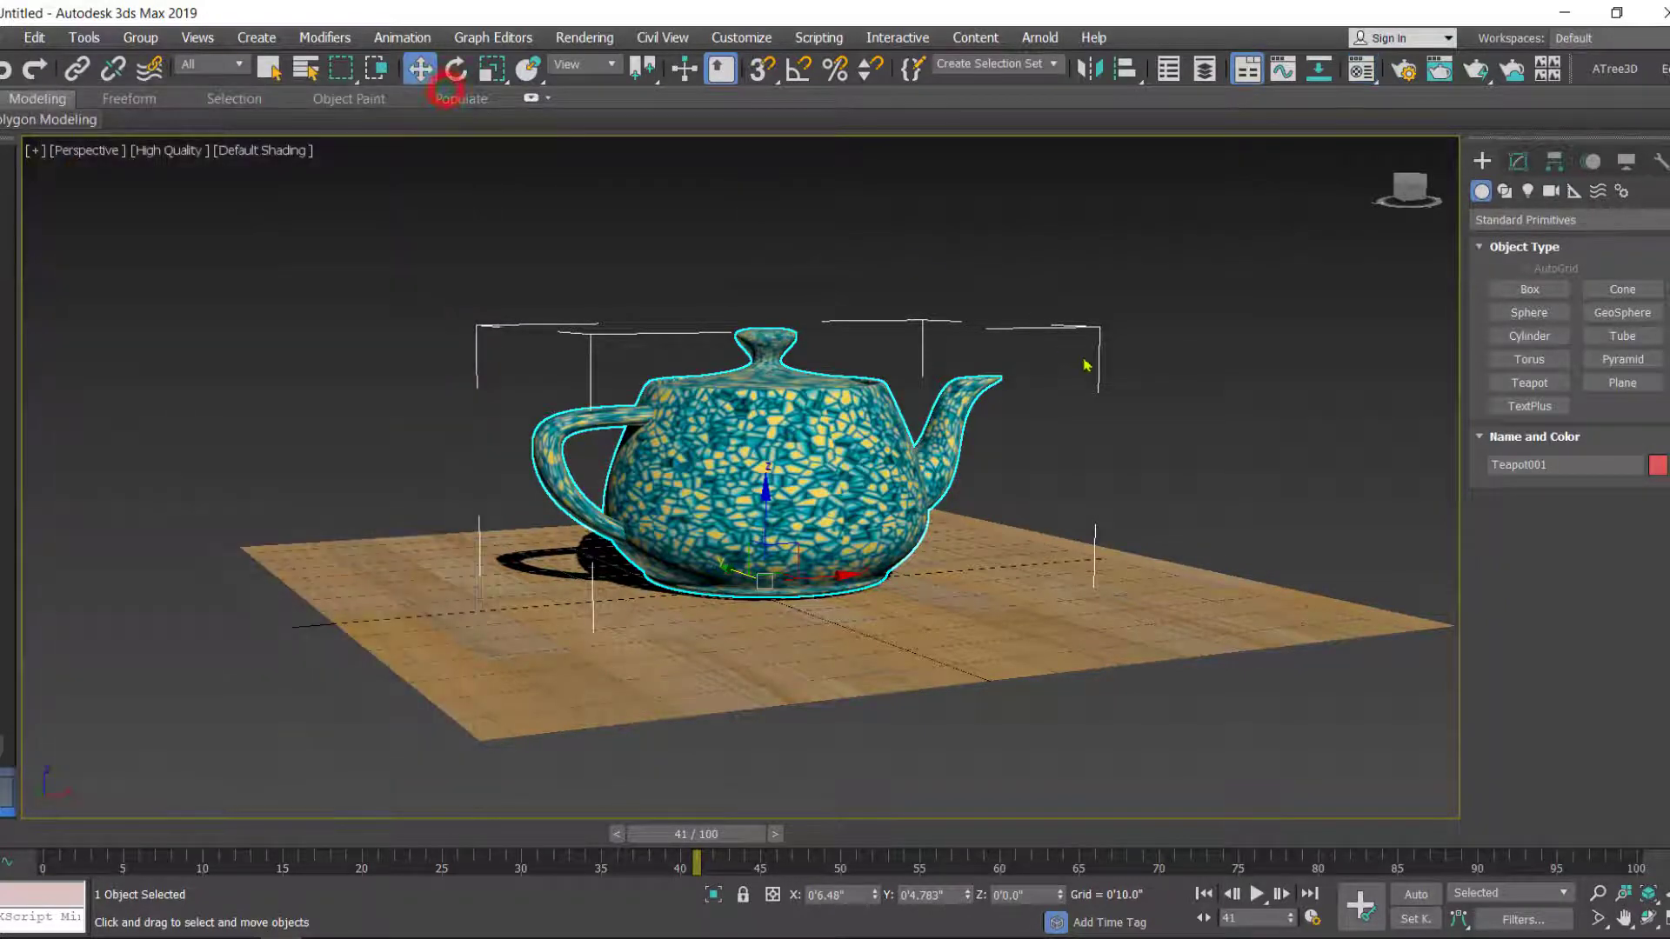
scroll(1085, 396, up, 5)
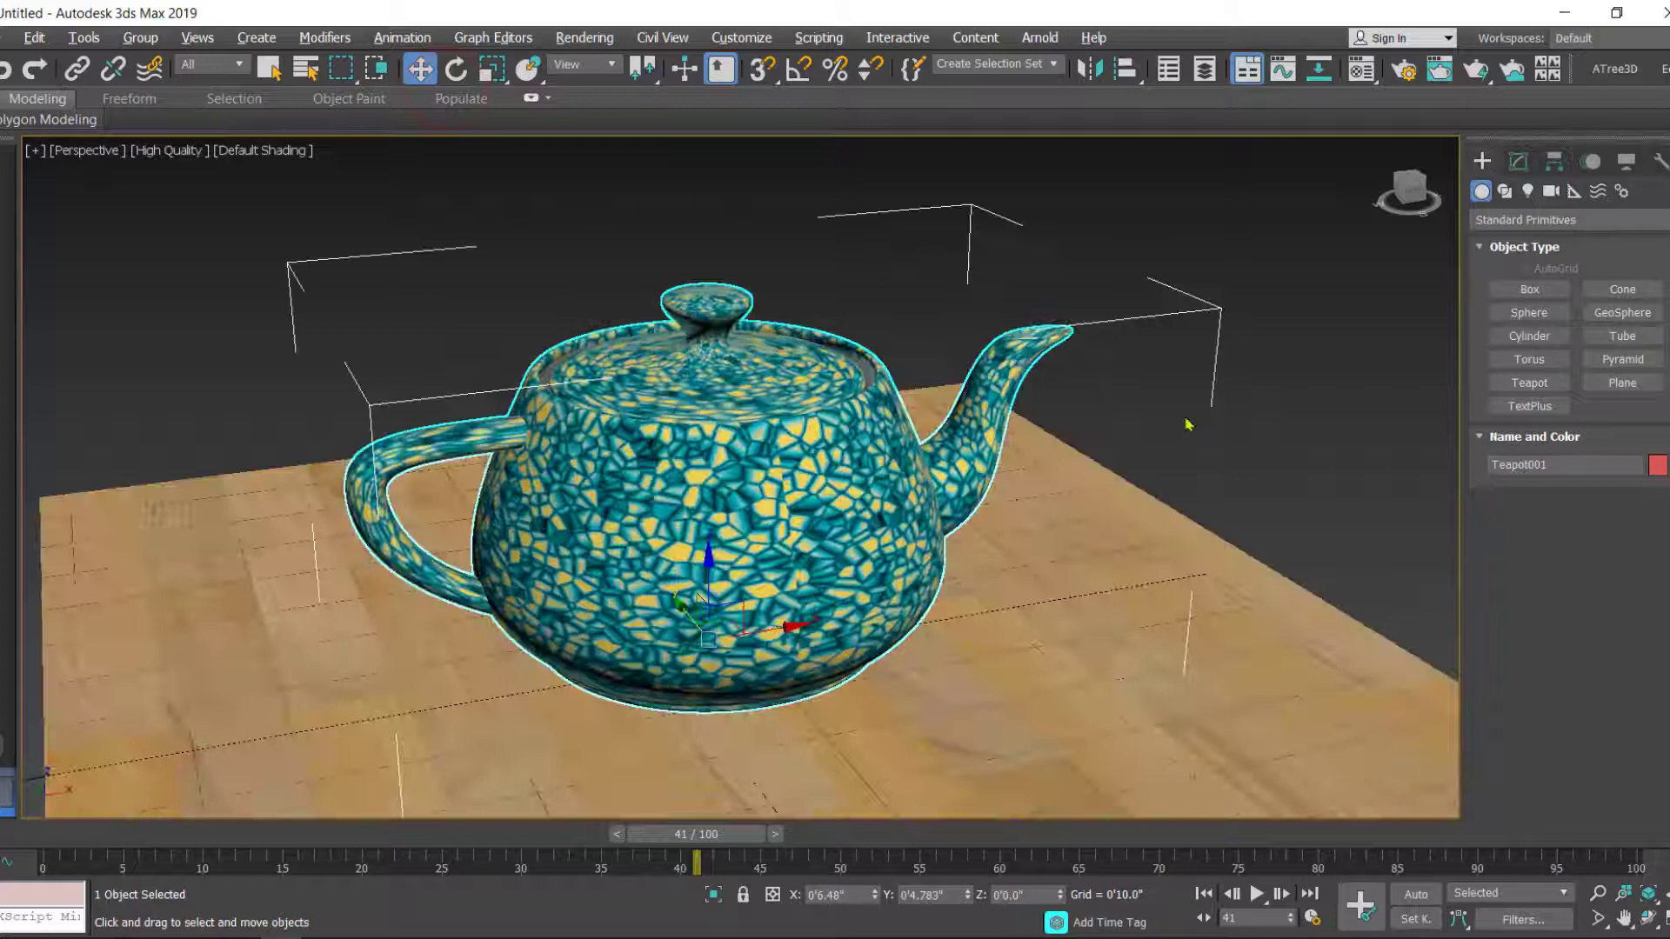
click(1245, 424)
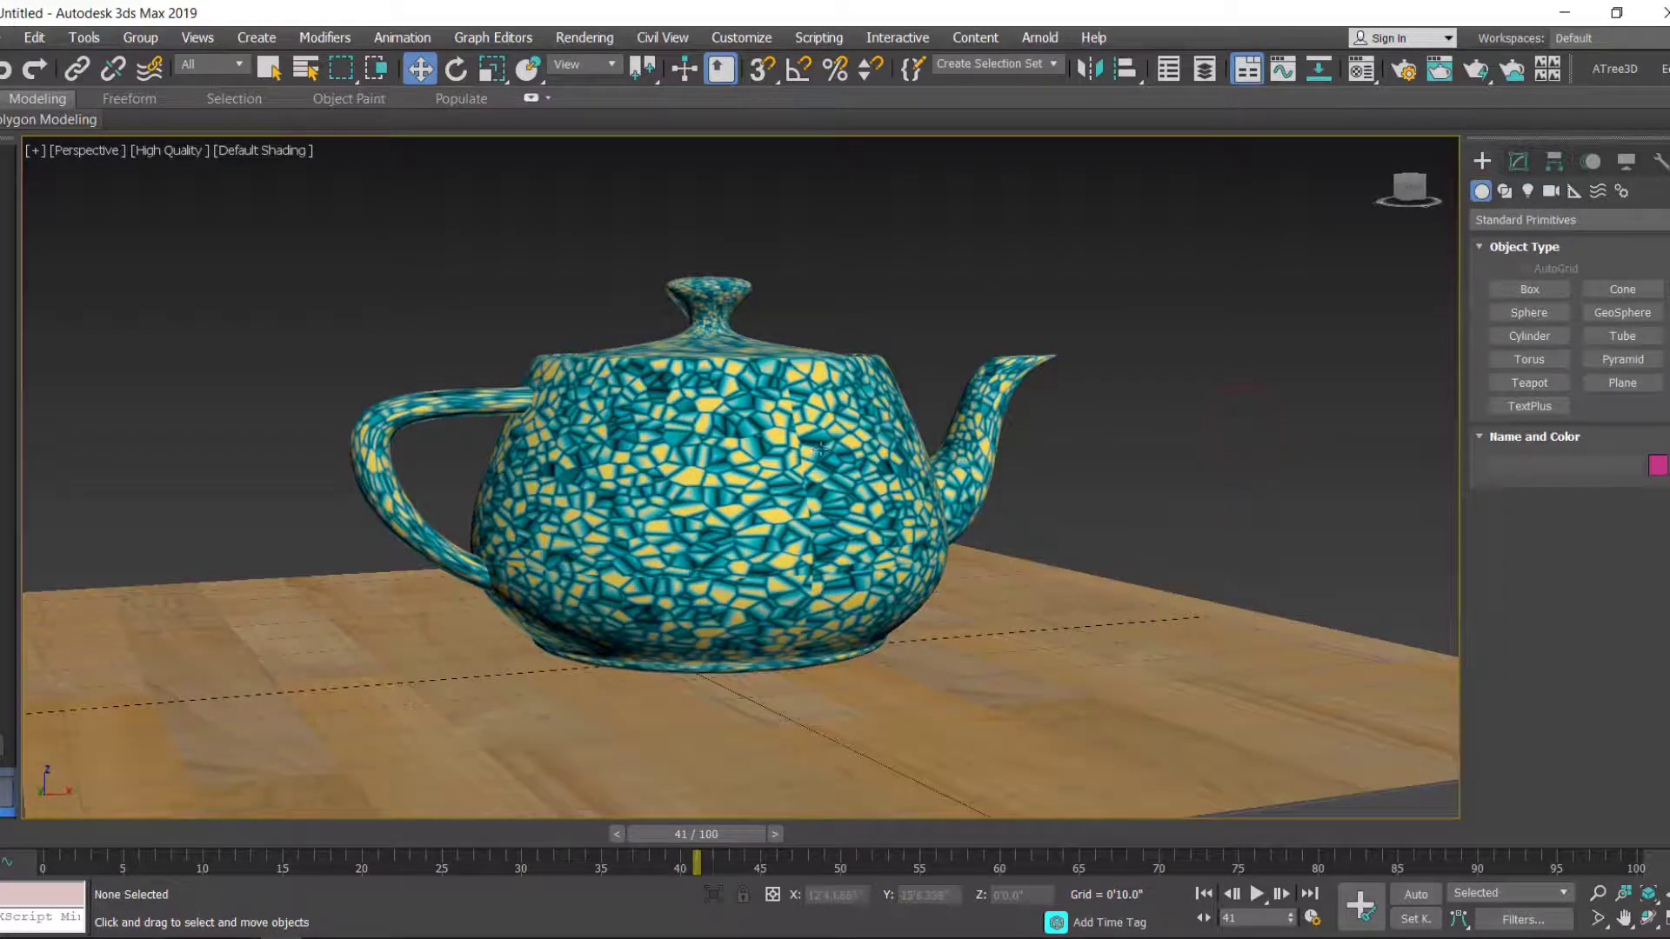
click(964, 470)
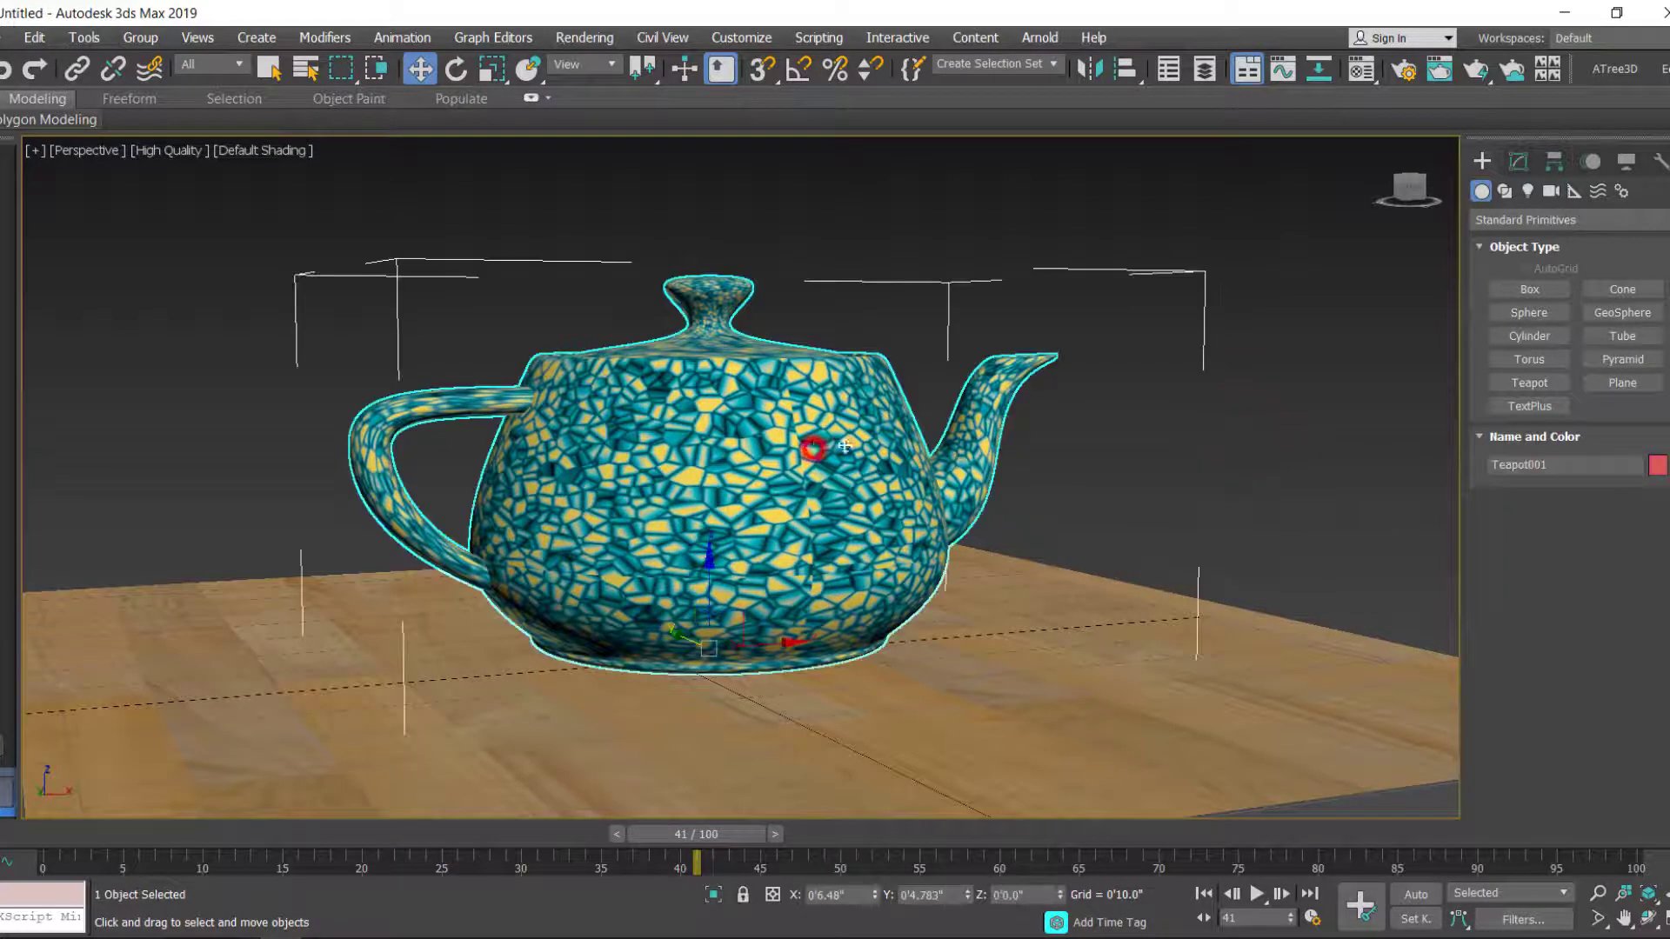
Reduce Teapot001's radius to 1'5.035" in the Modify panel
click(1518, 162)
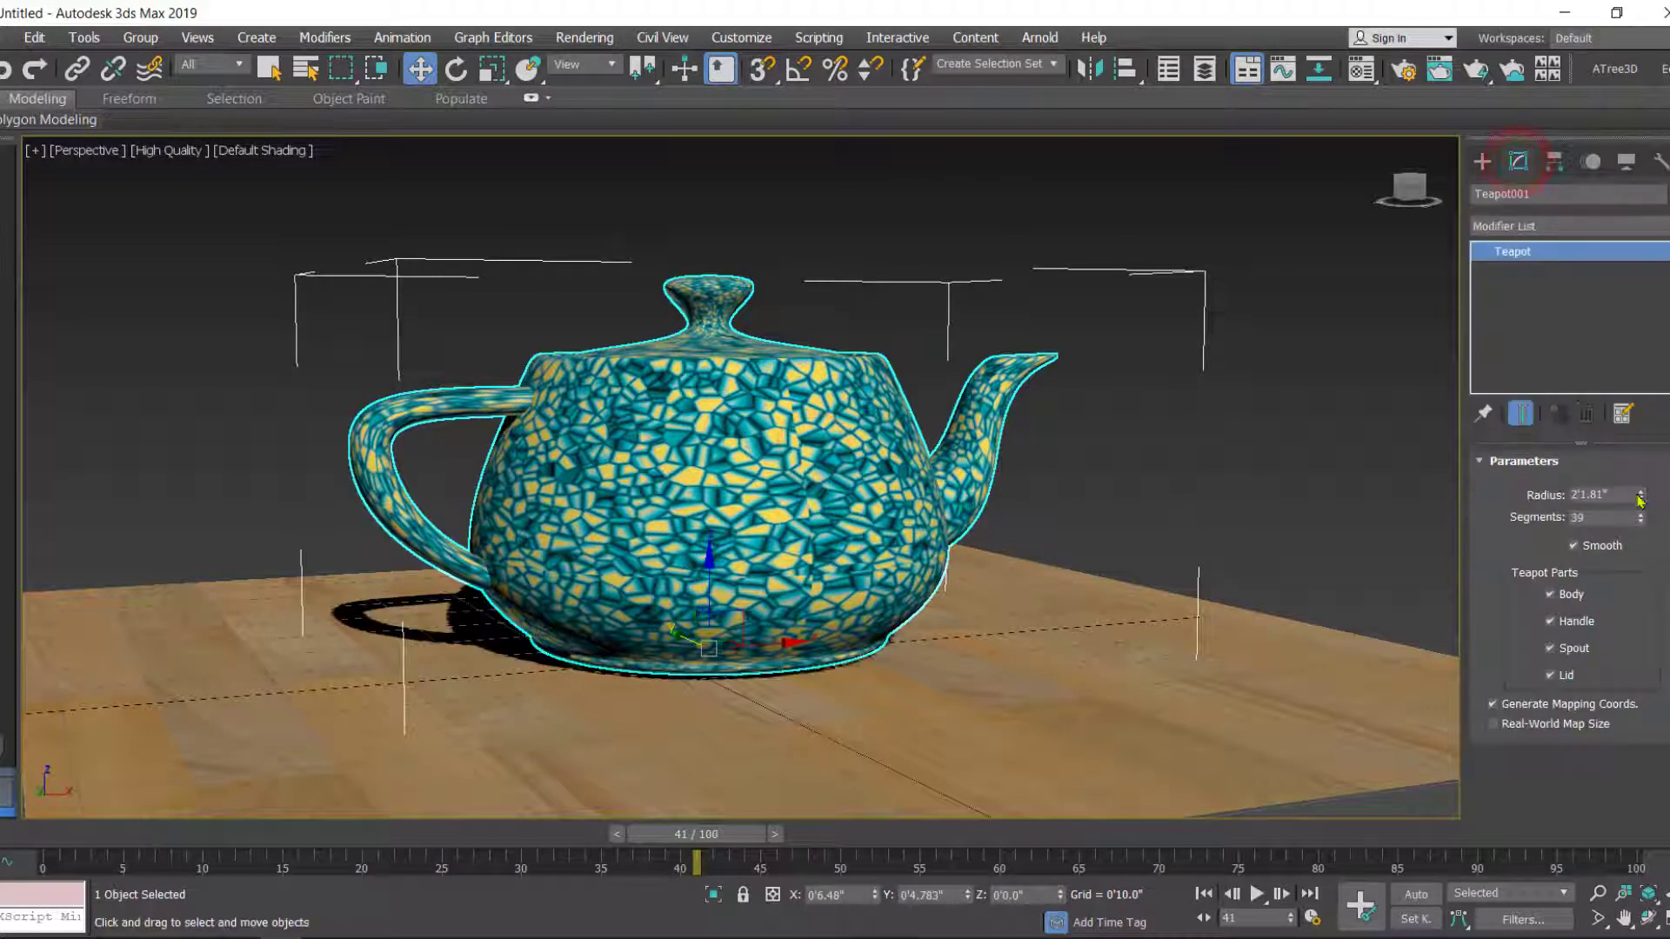
drag(1640, 502, 1640, 526)
click(1245, 429)
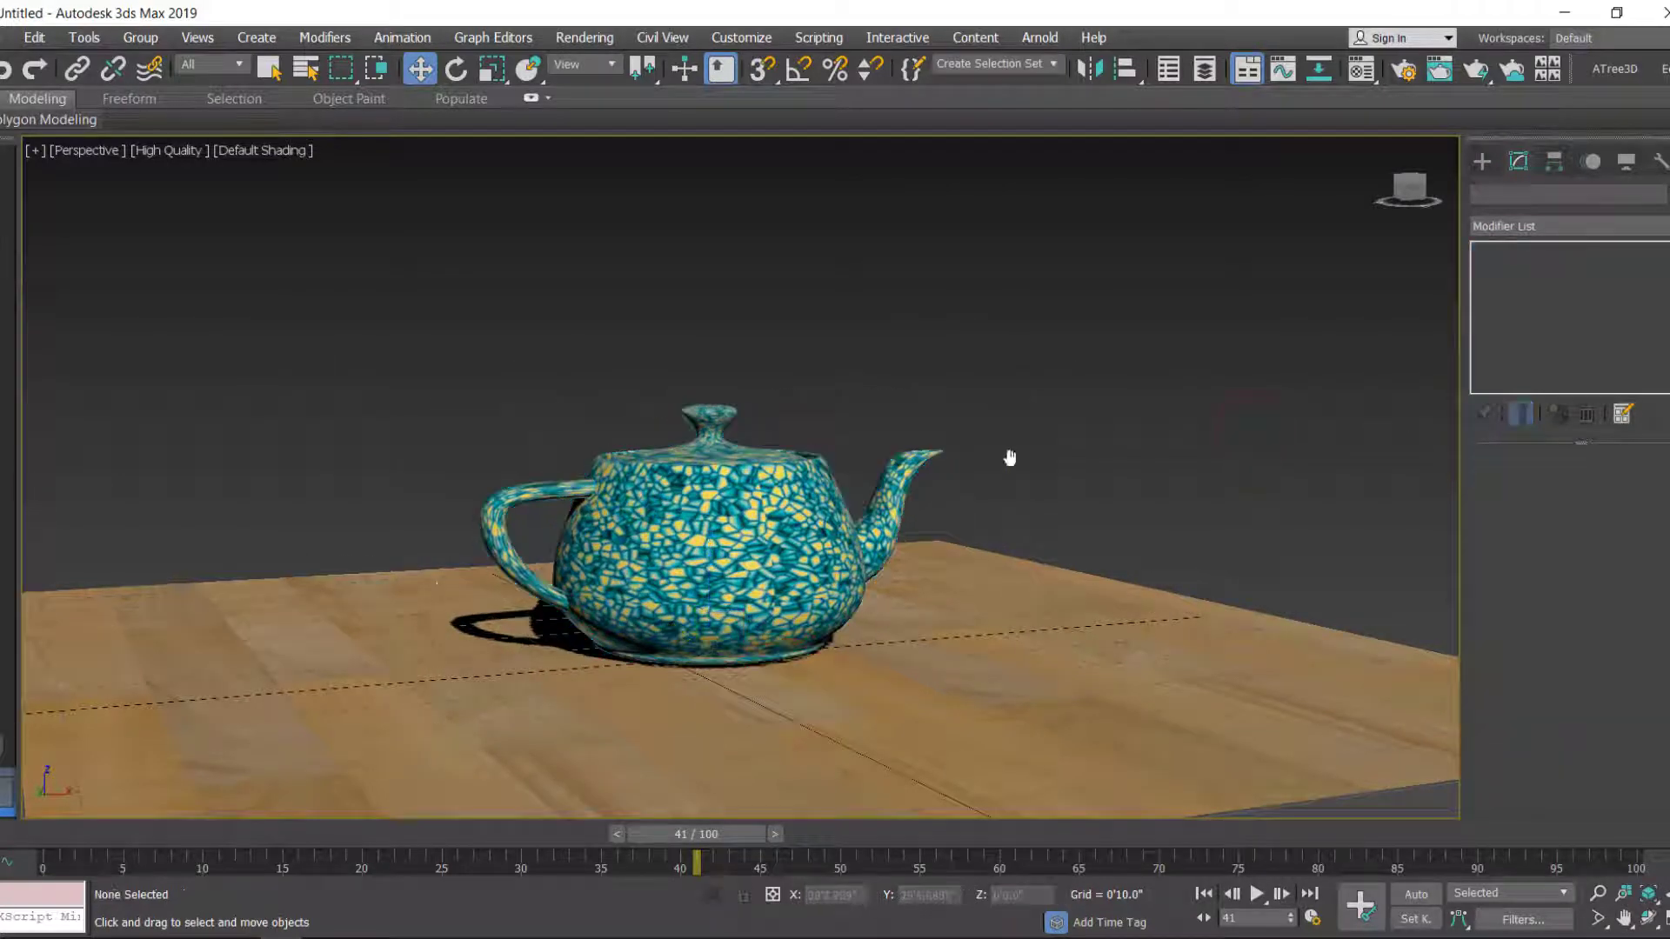
middle_drag(1006, 455, 1035, 426)
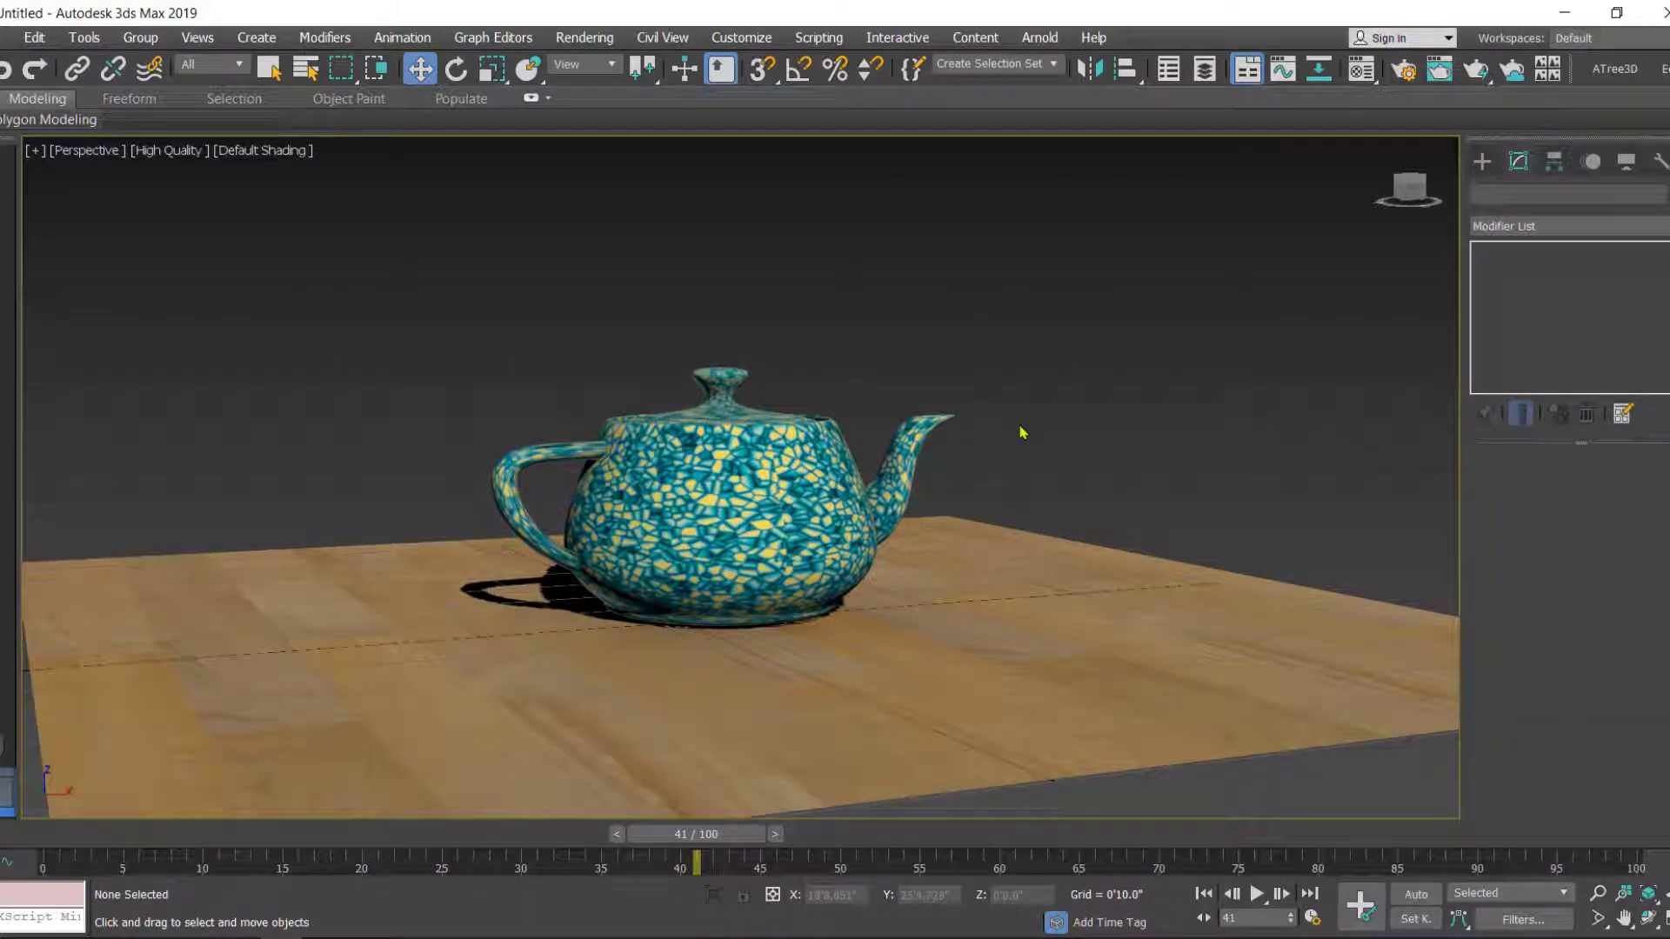
click(733, 445)
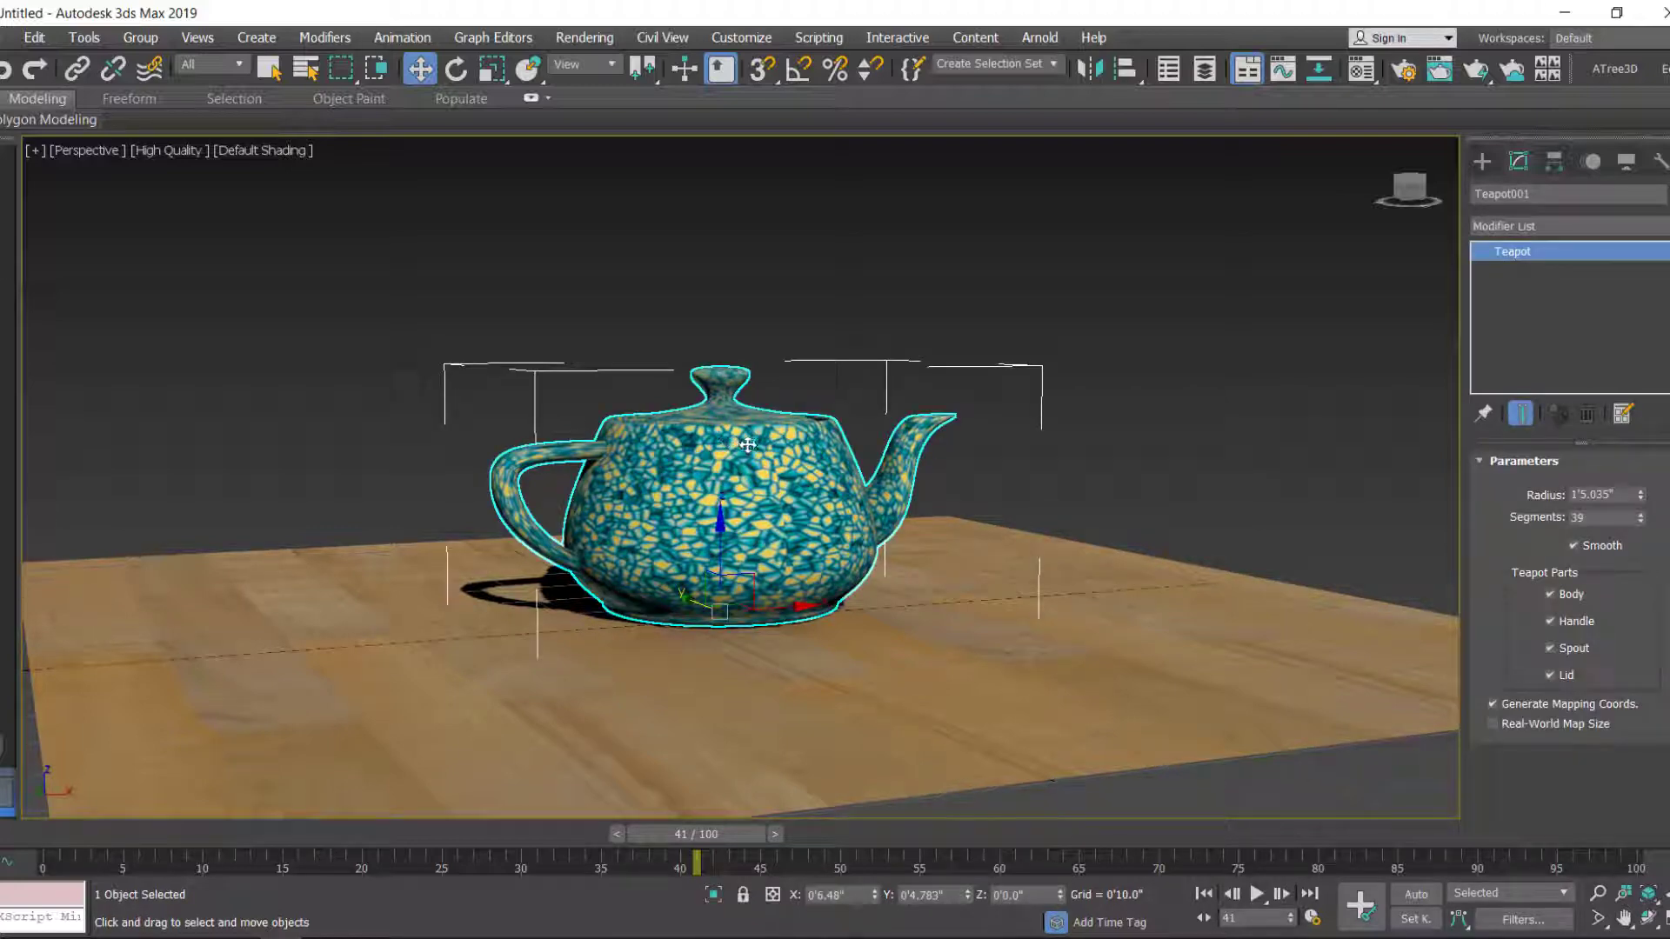
Apply the Melt modifier from Modifiers > Animation to Teapot001
click(323, 39)
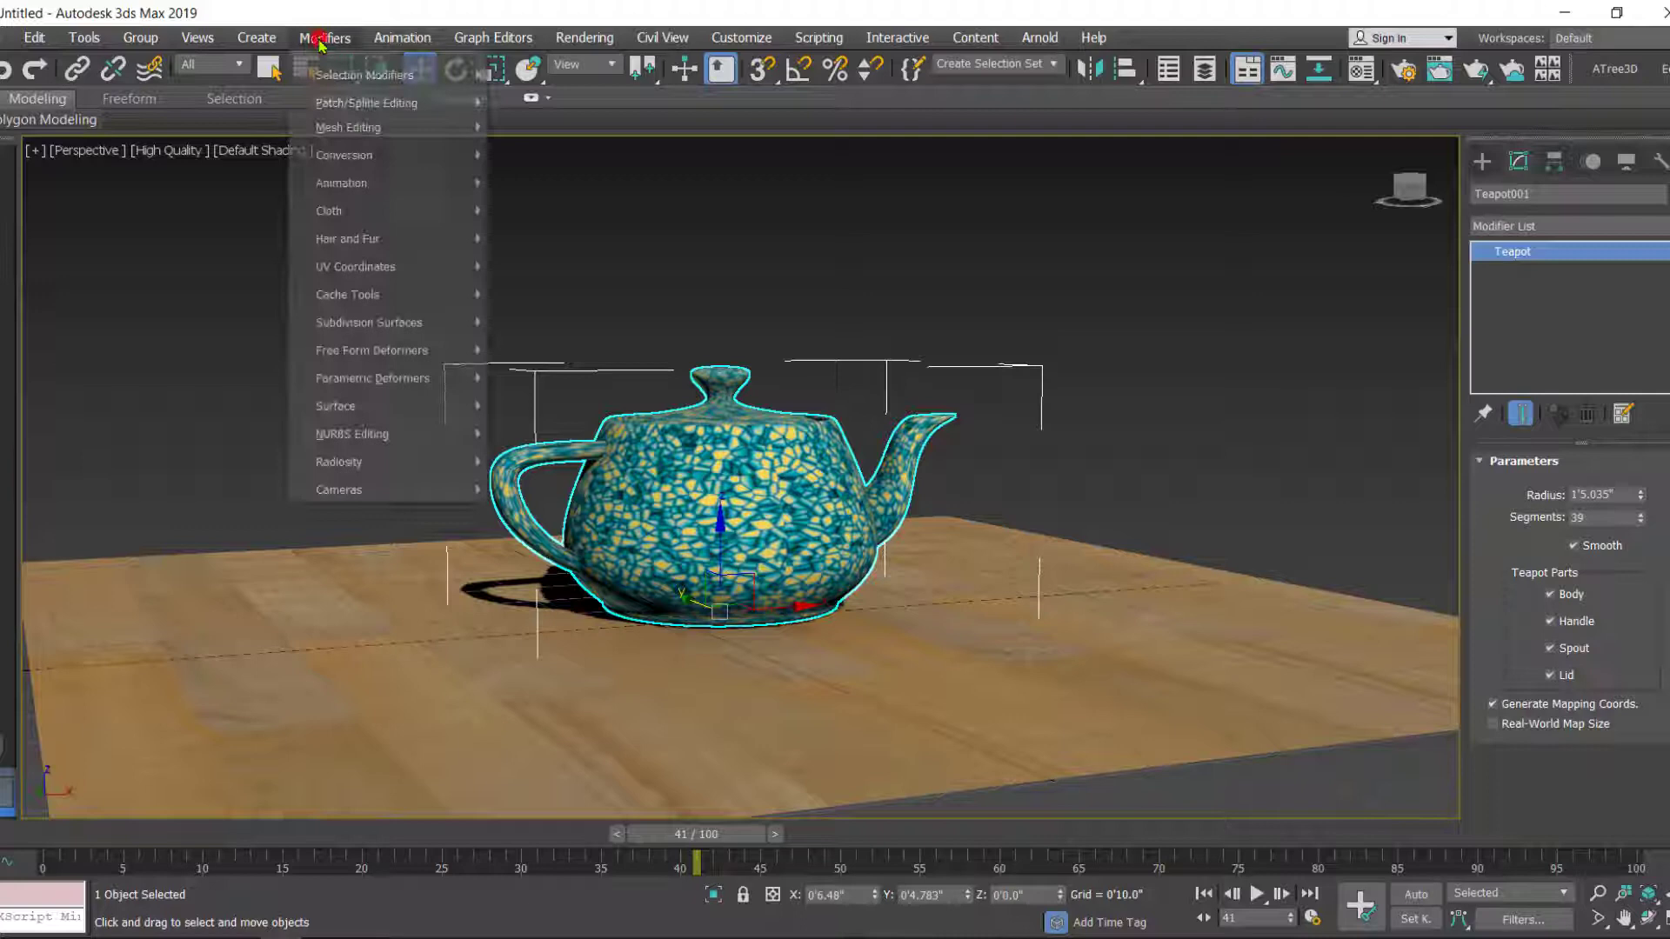
click(309, 184)
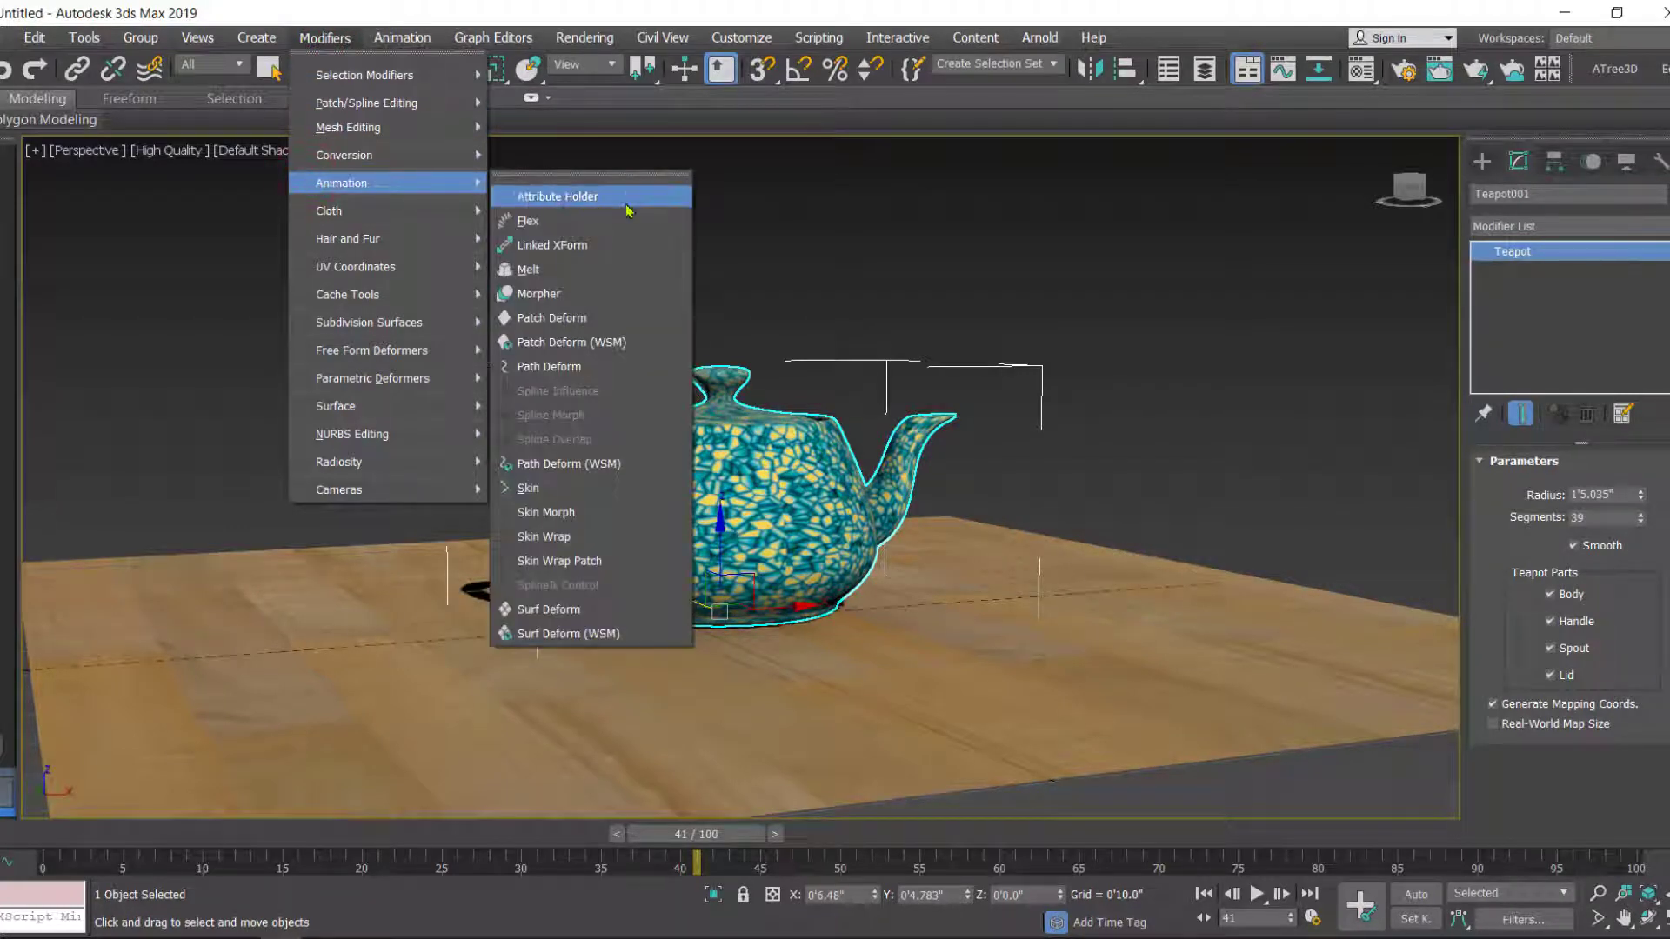
click(637, 271)
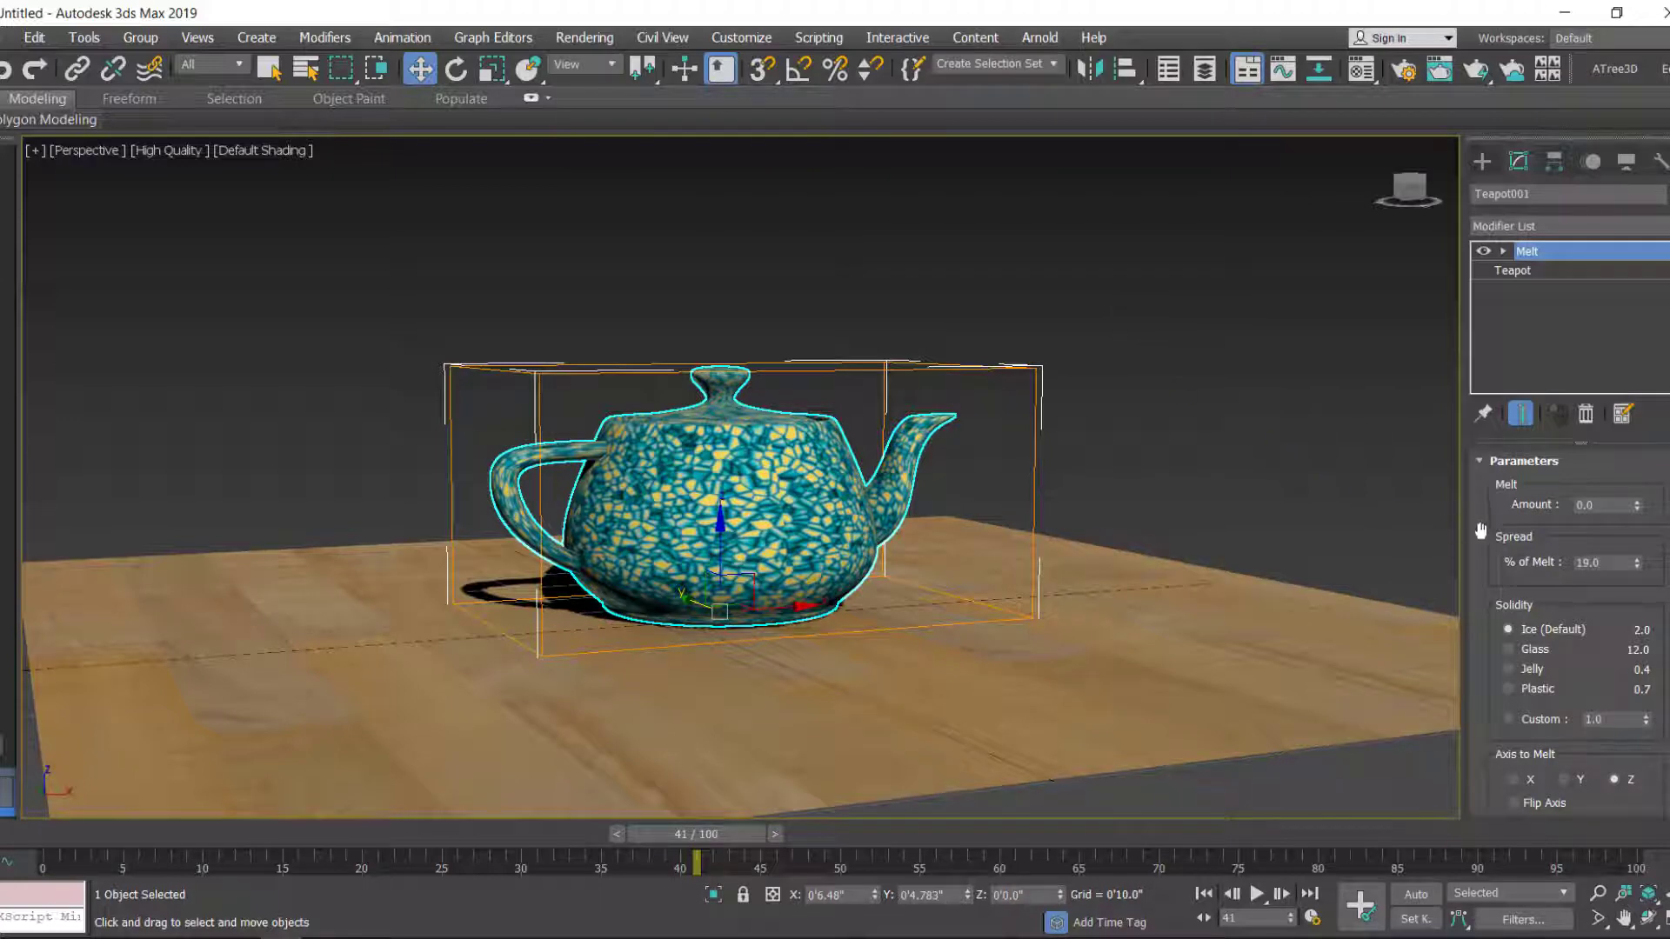
Switch the Melt modifier's Axis to Melt from Z to X
drag(1480, 530, 1478, 521)
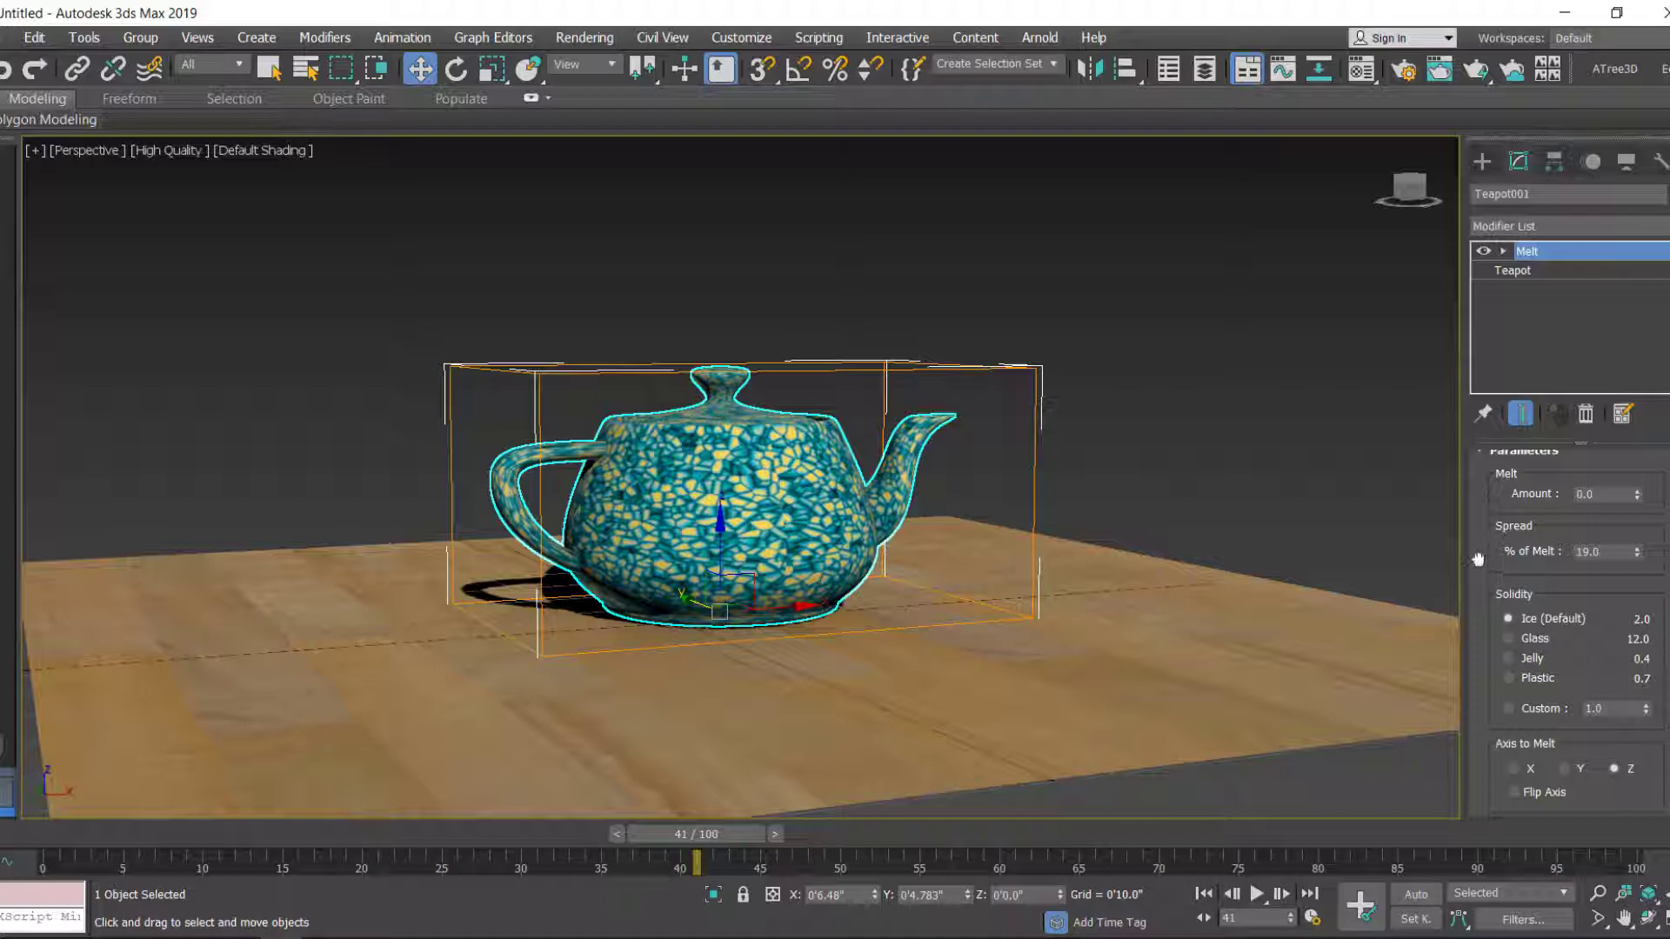
scroll(1478, 559, down, 1)
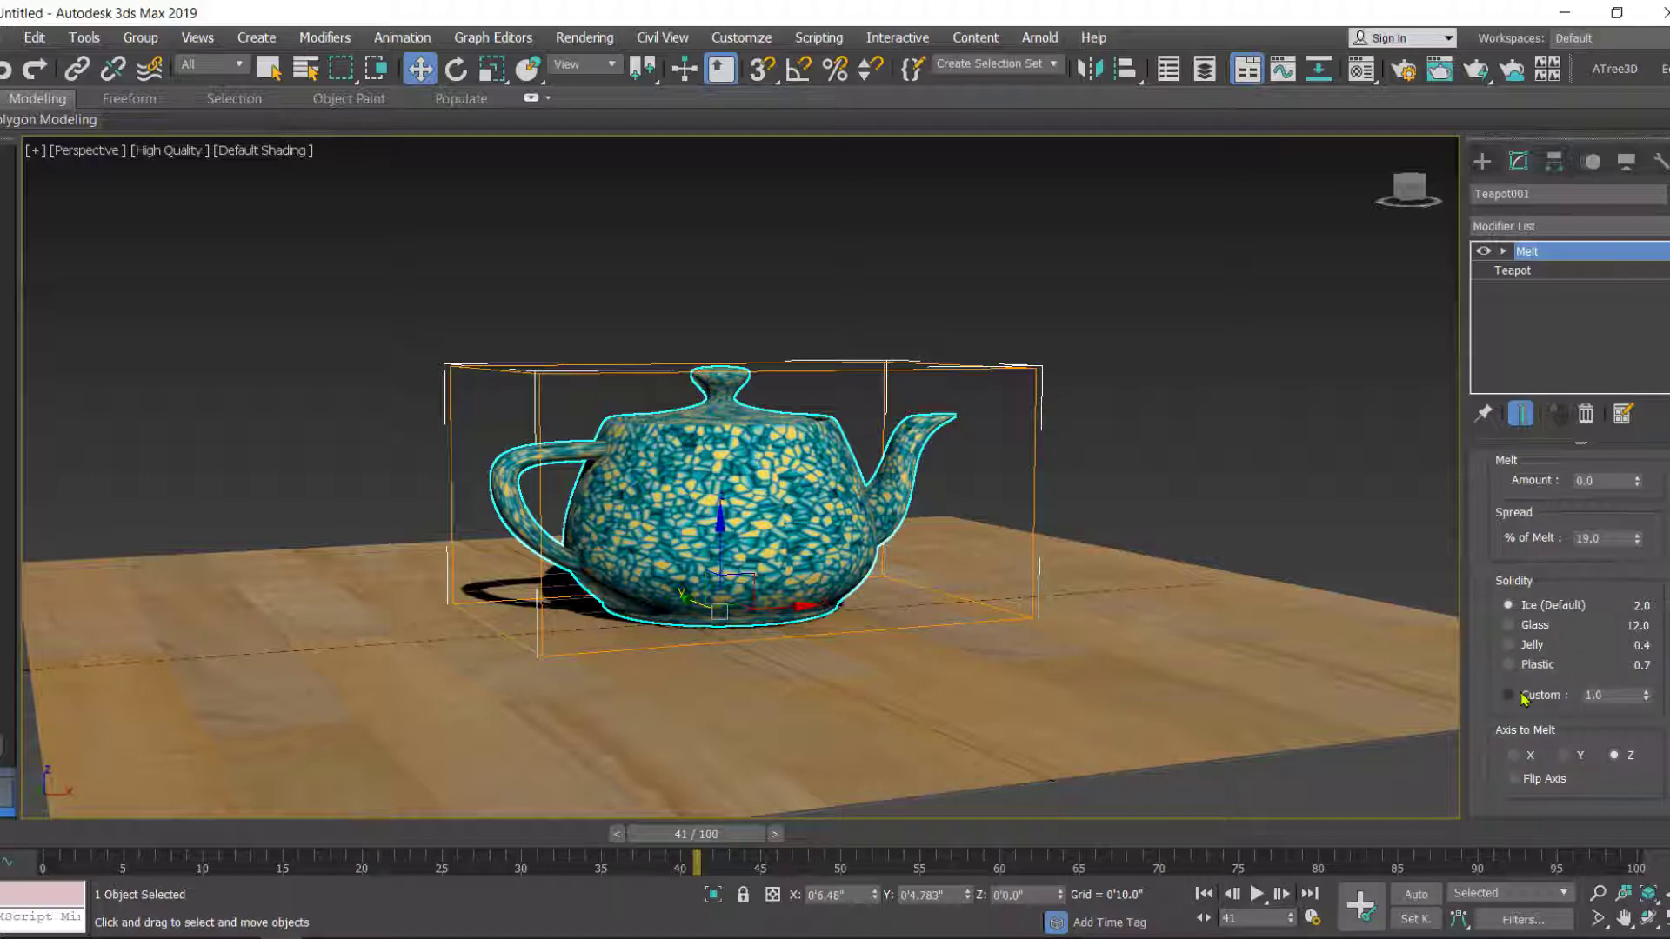
drag(1479, 485, 1483, 536)
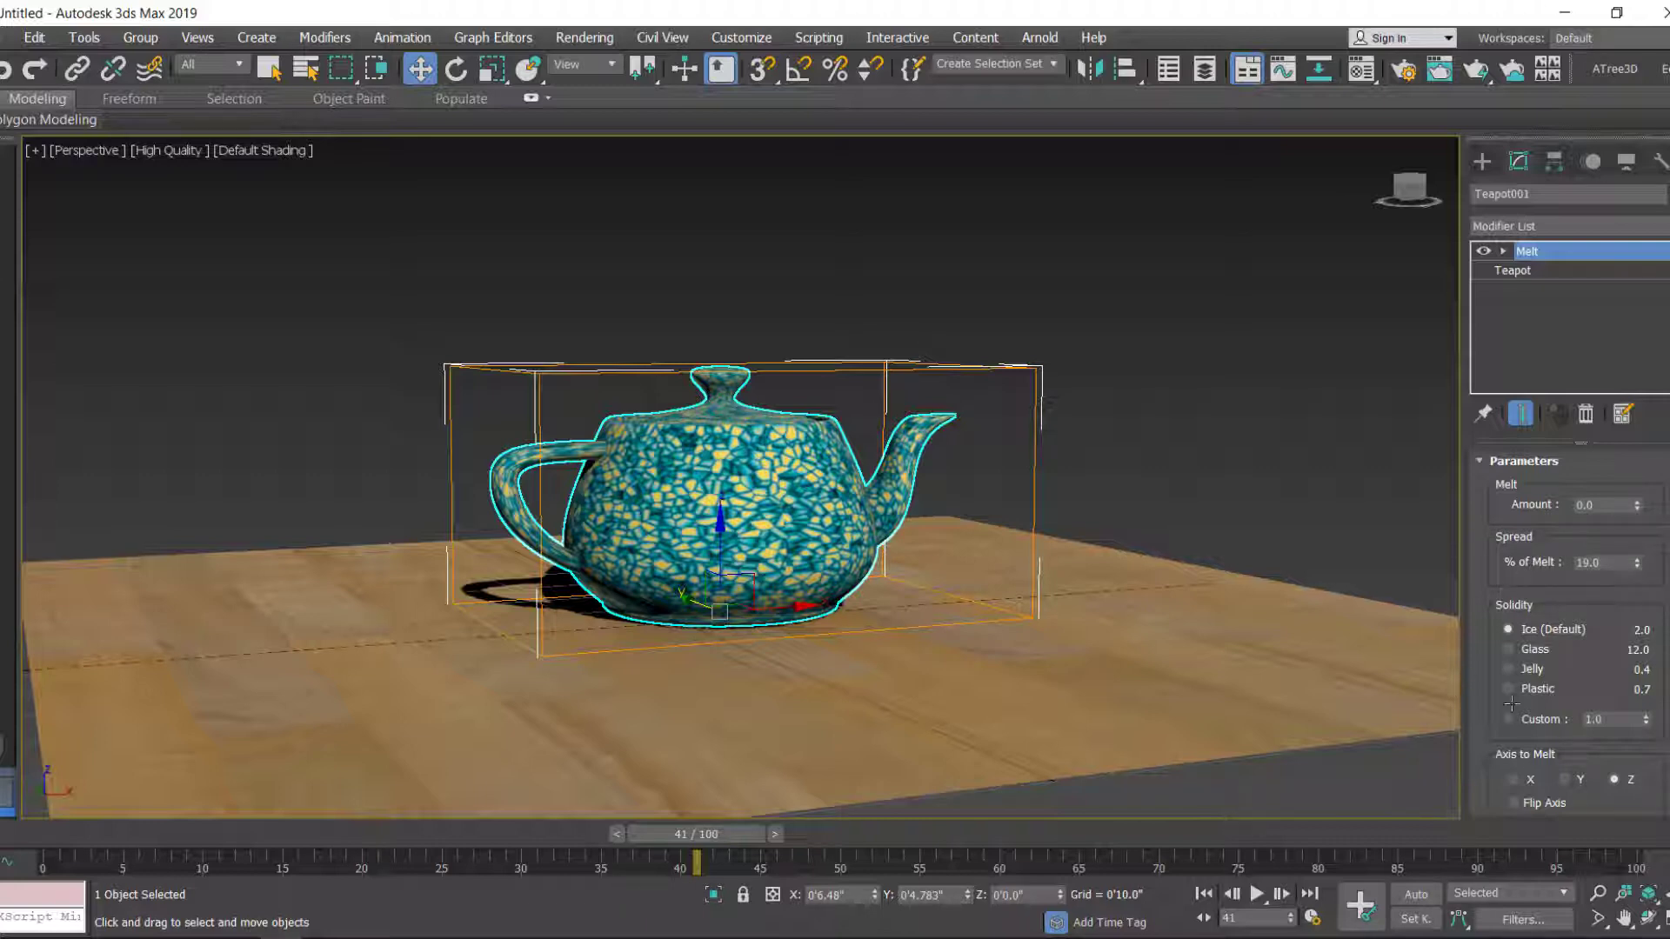
drag(1487, 687, 1479, 638)
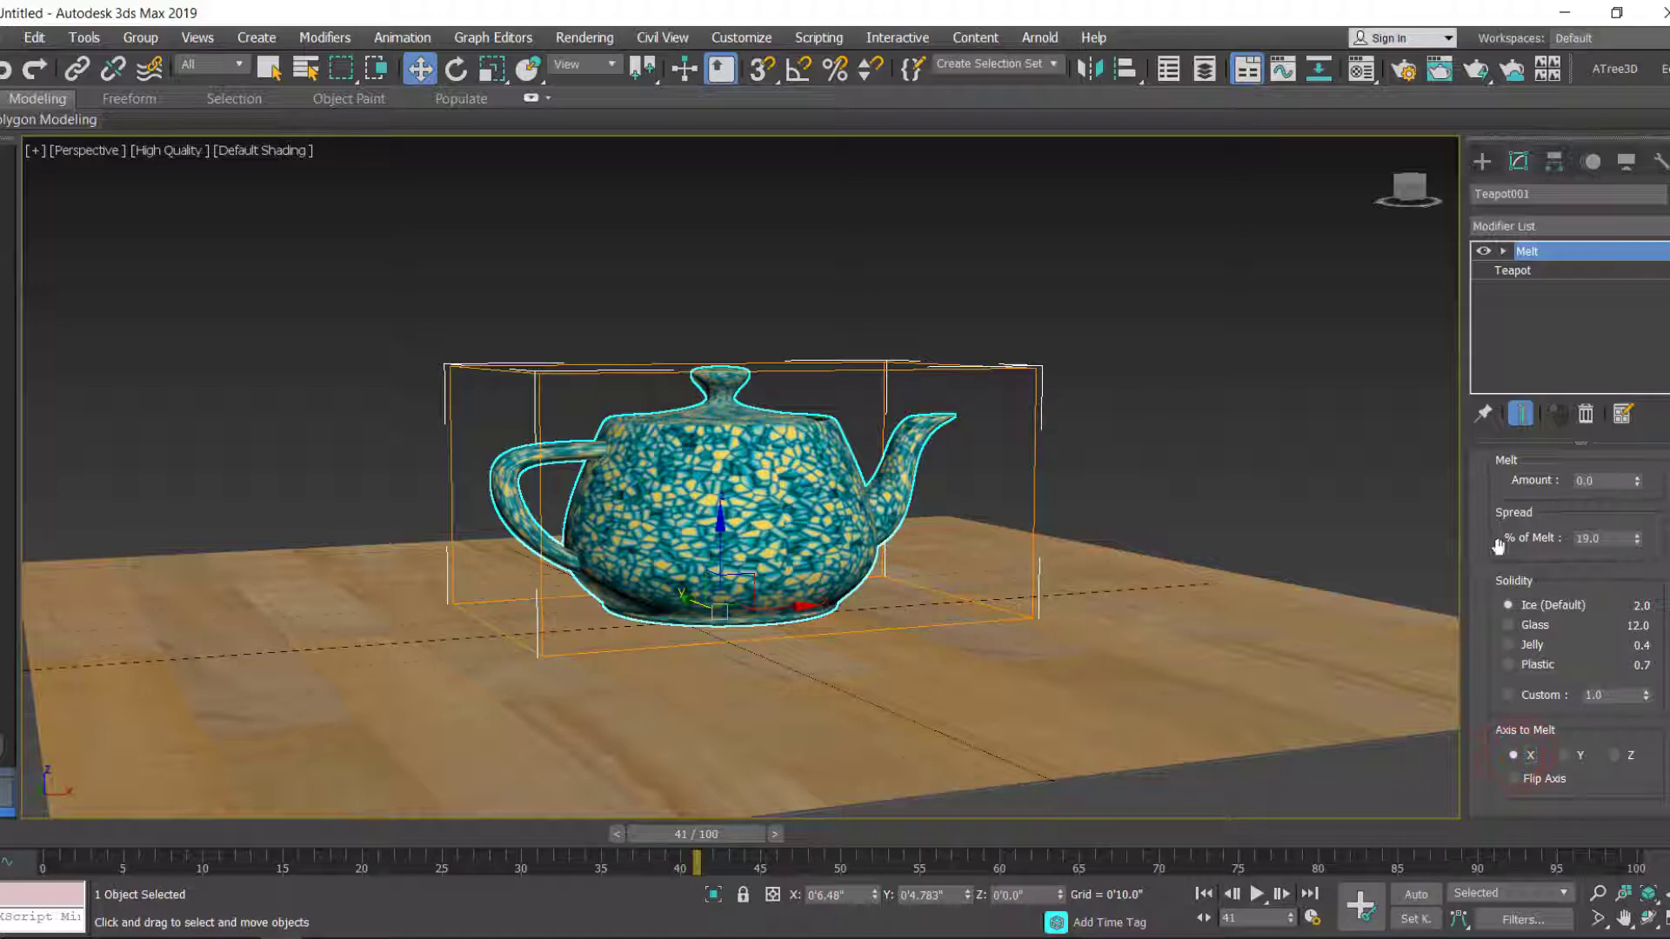
Try Melt amounts on the Y axis, then settle on the Z axis at Amount 61.0
drag(1487, 490, 1479, 523)
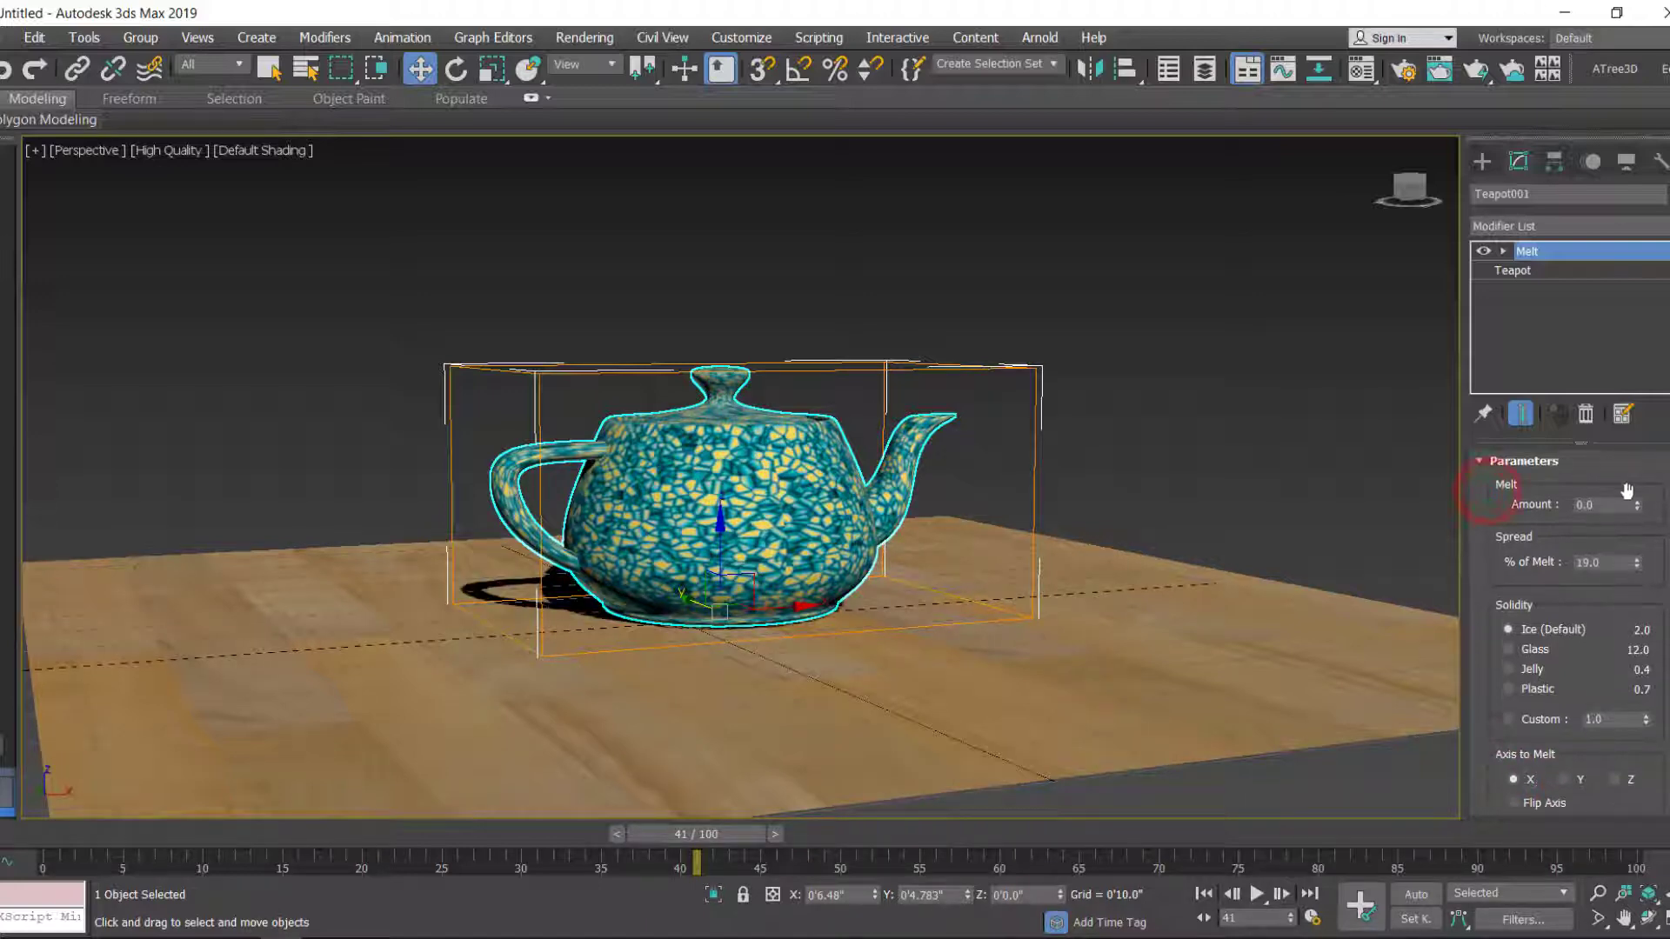
drag(1638, 510, 1634, 441)
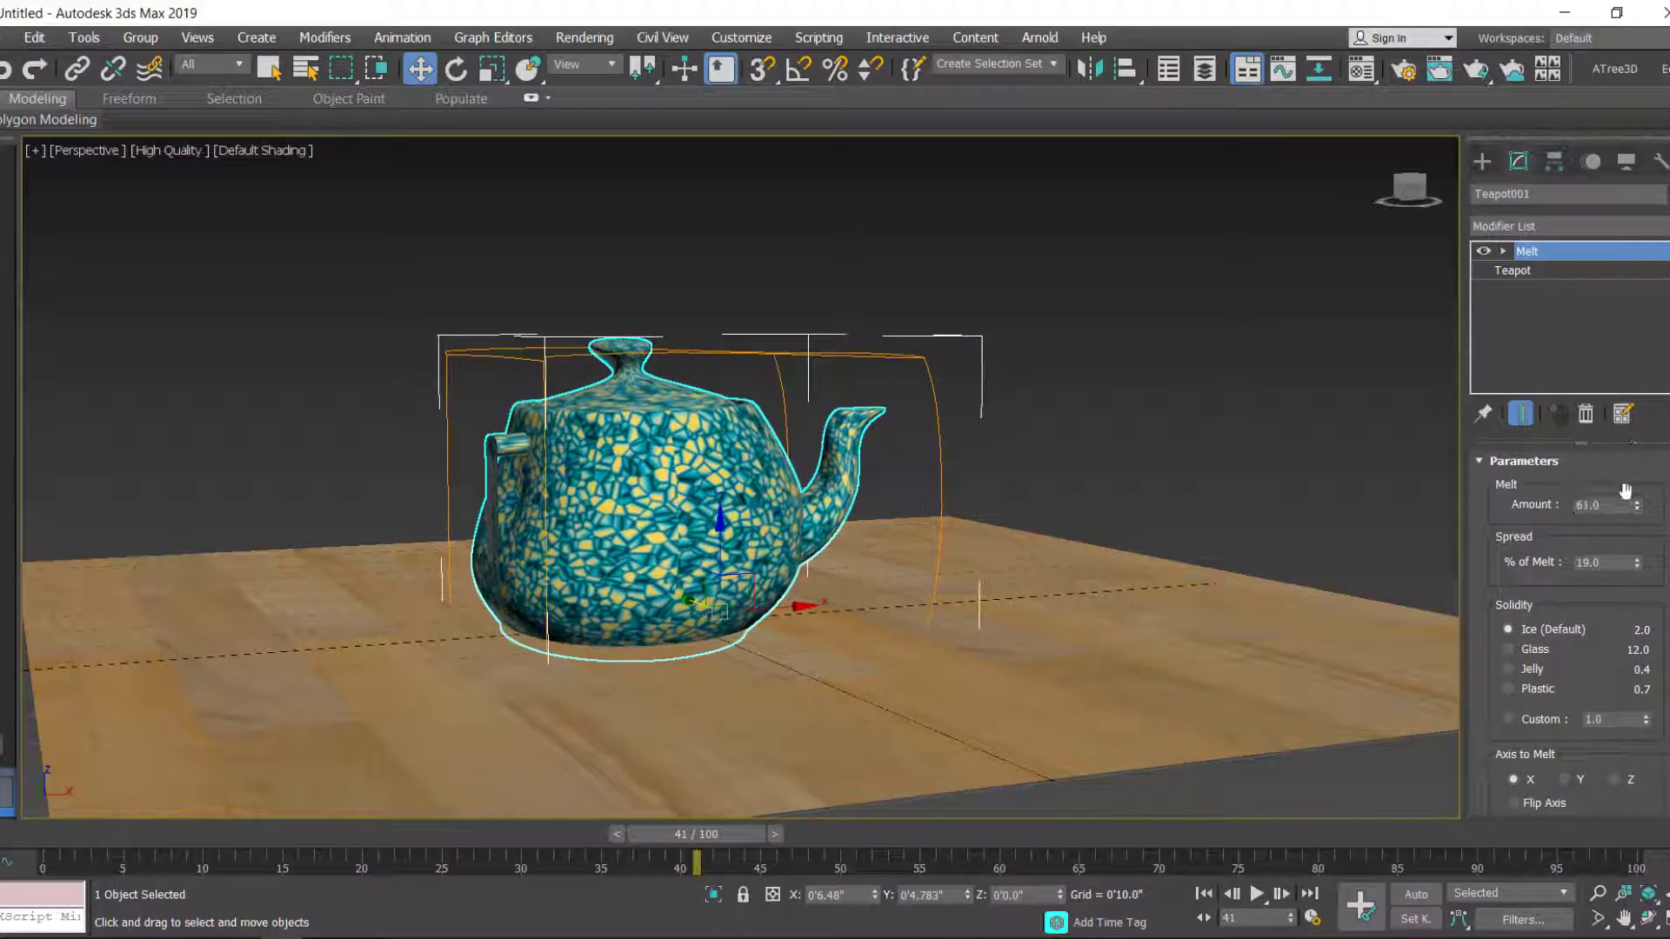
click(1564, 779)
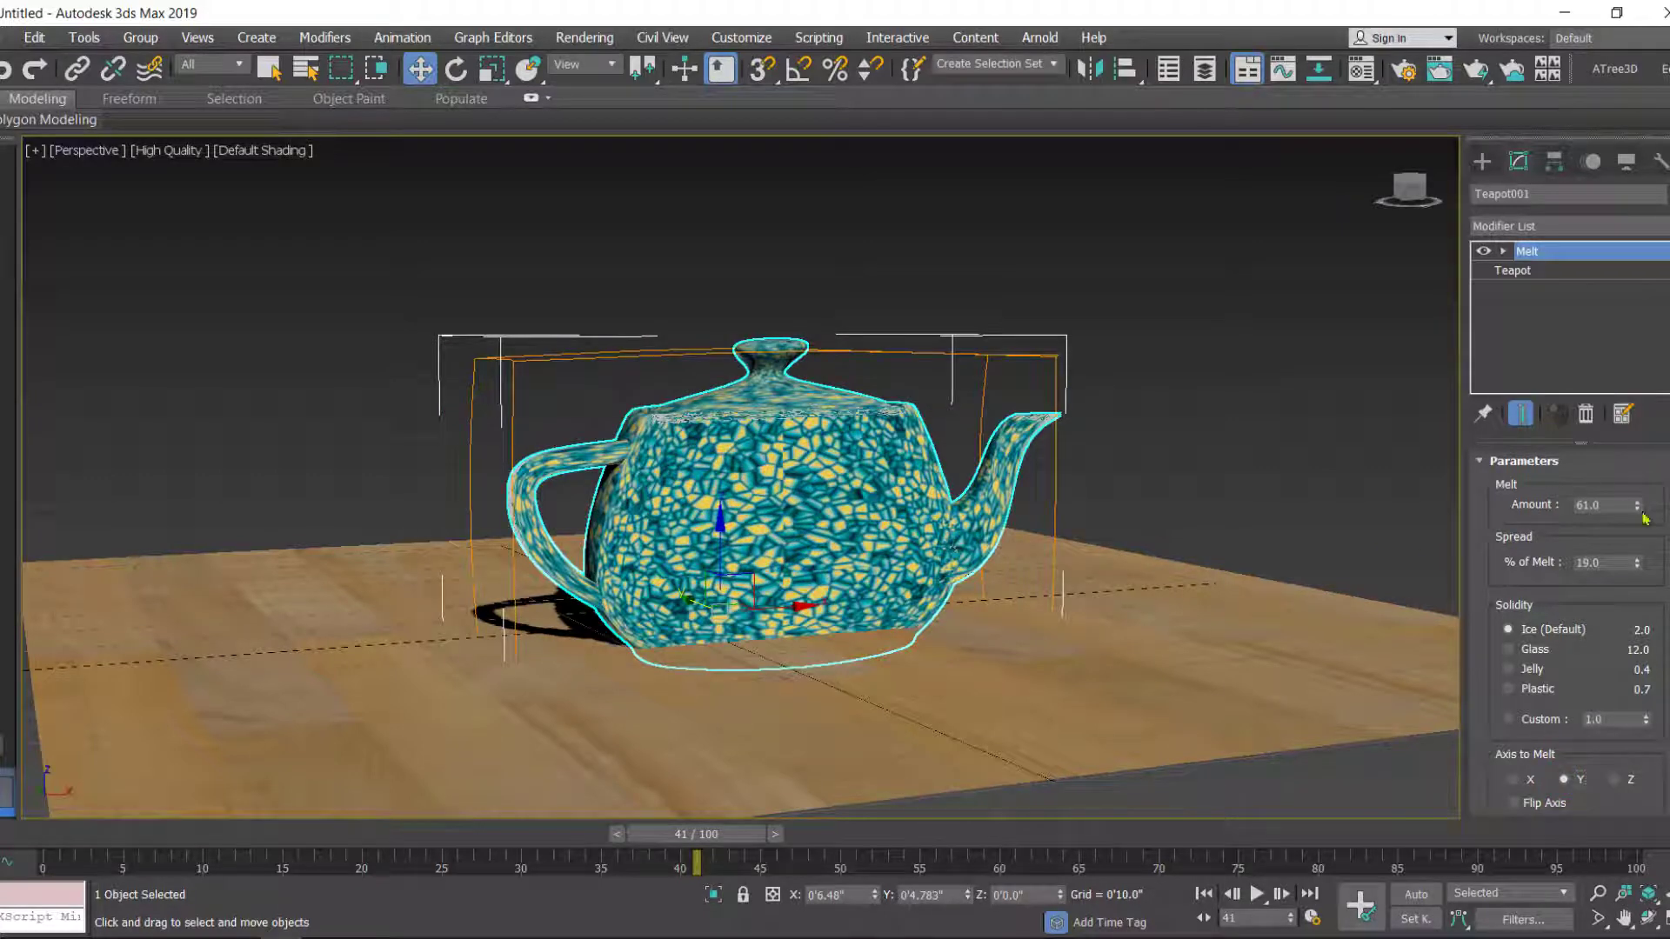
drag(1638, 514, 1639, 518)
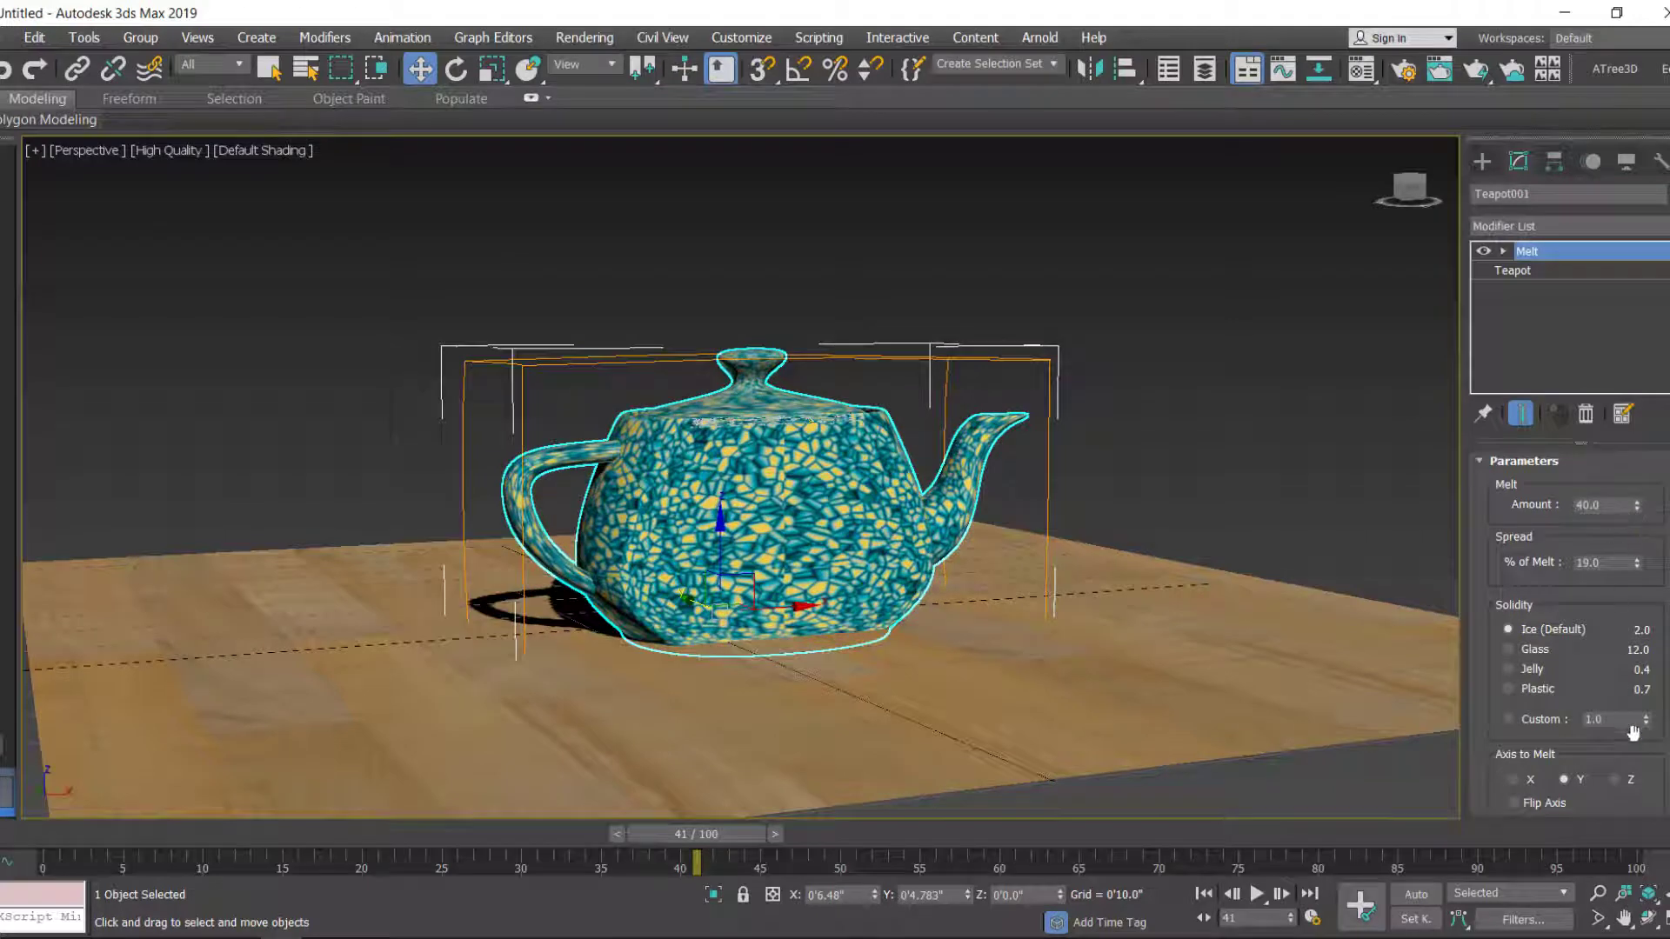
click(1615, 780)
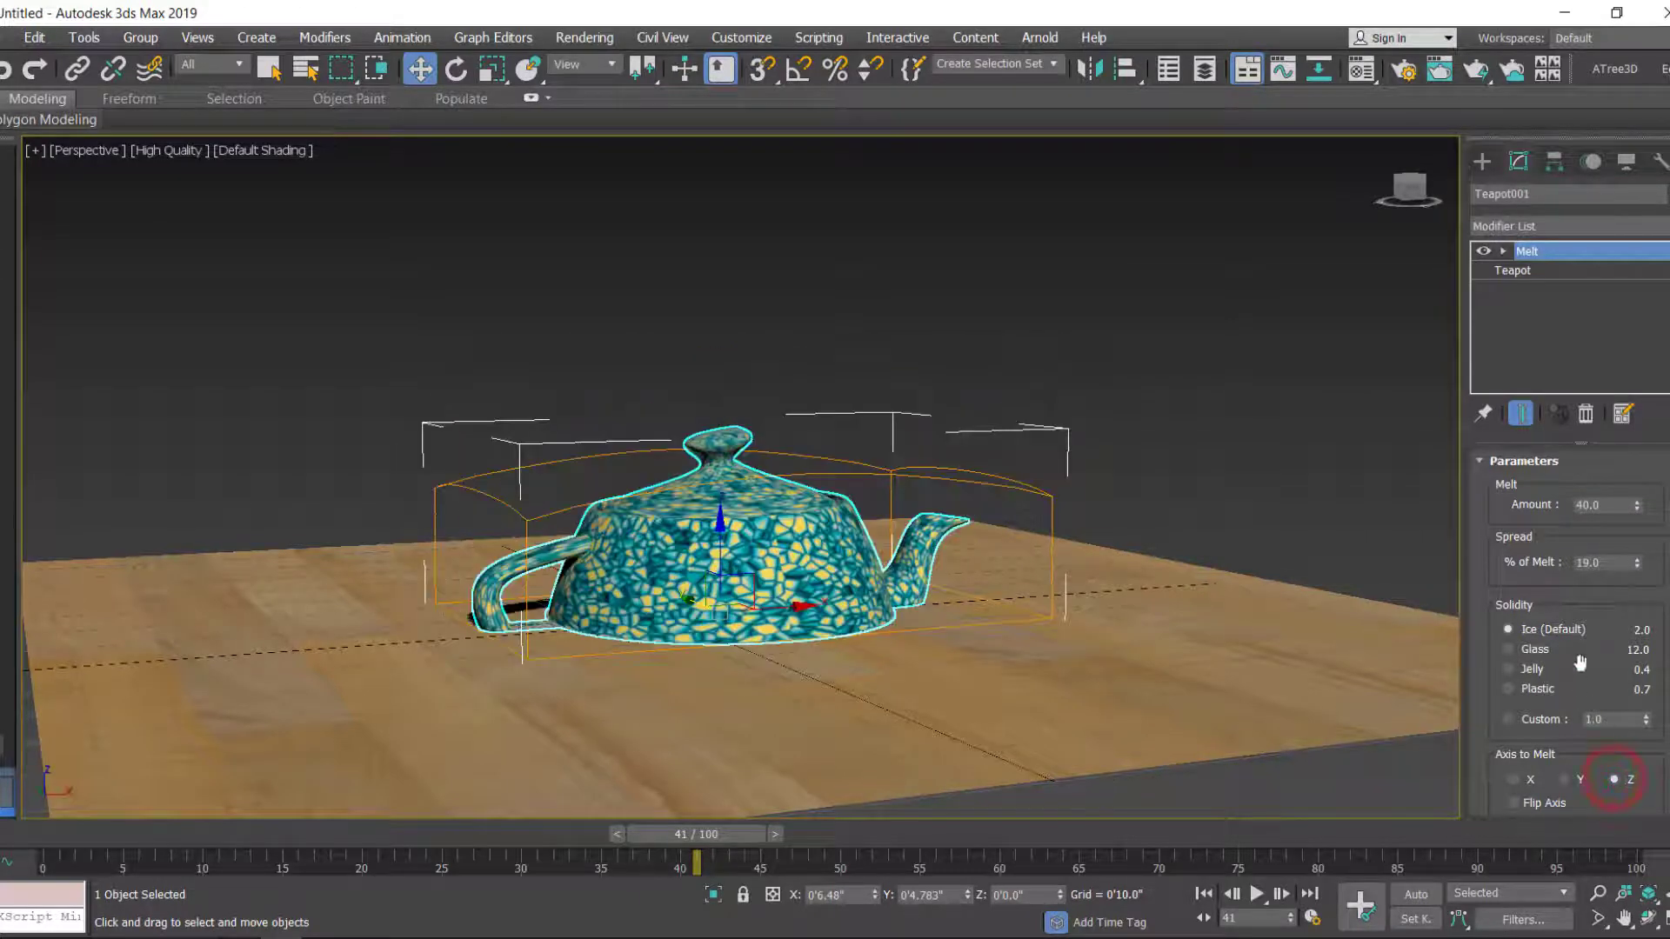
drag(1638, 510, 1635, 481)
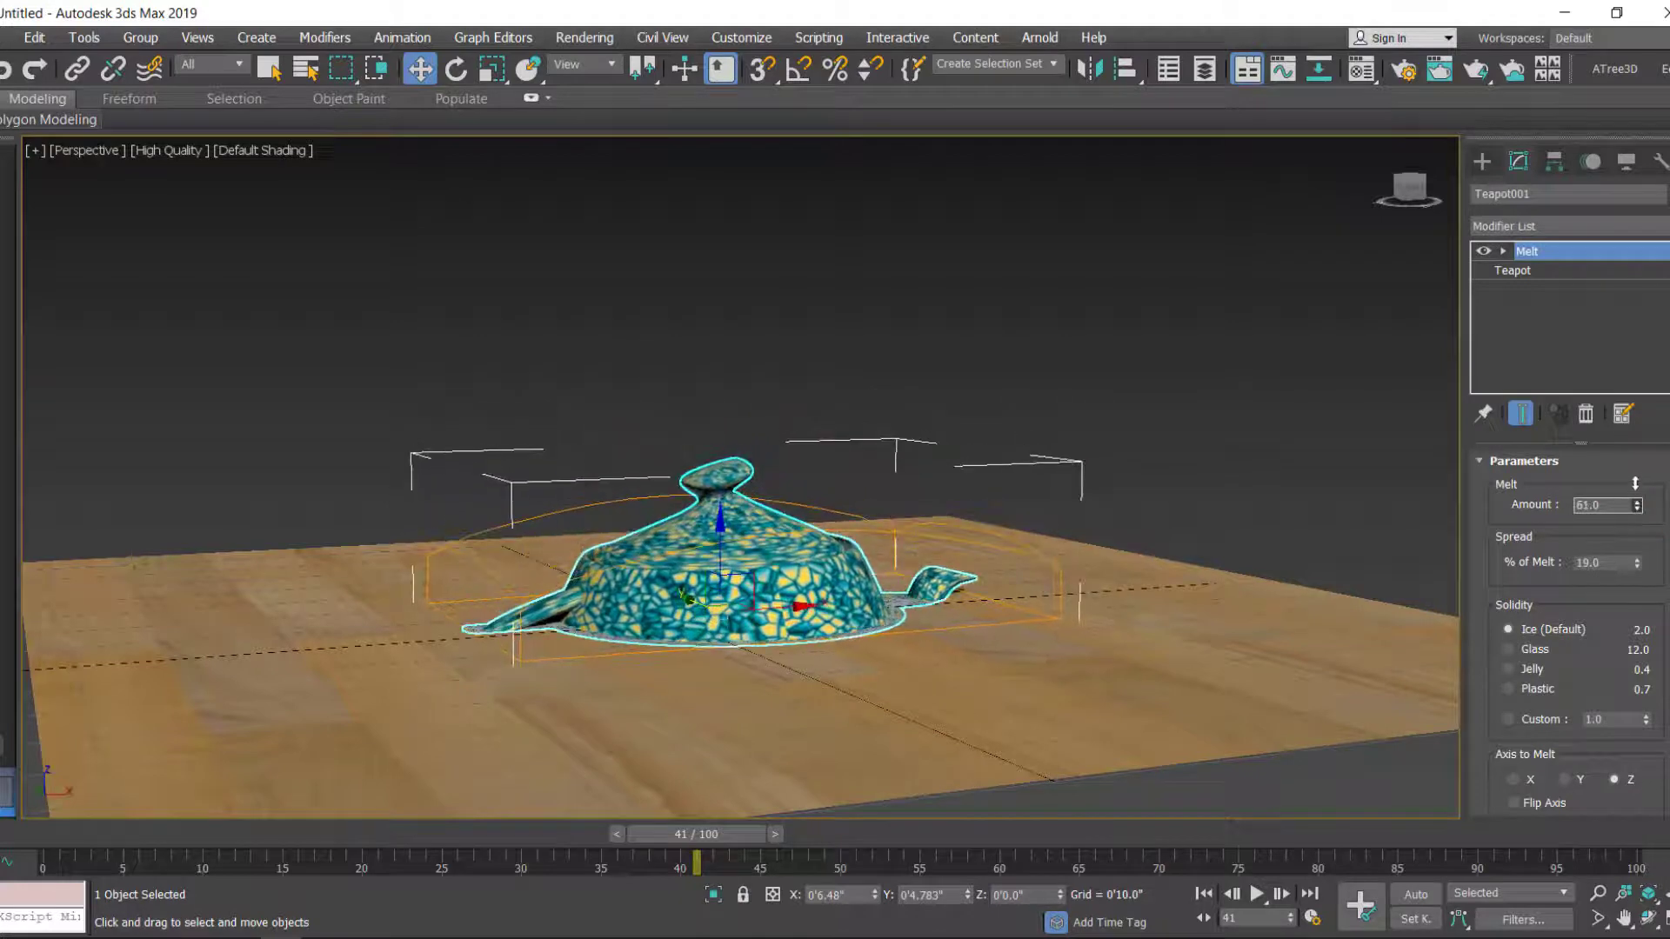
Reset Melt Amount to 0.0 and return to frame 0
right_click(1635, 504)
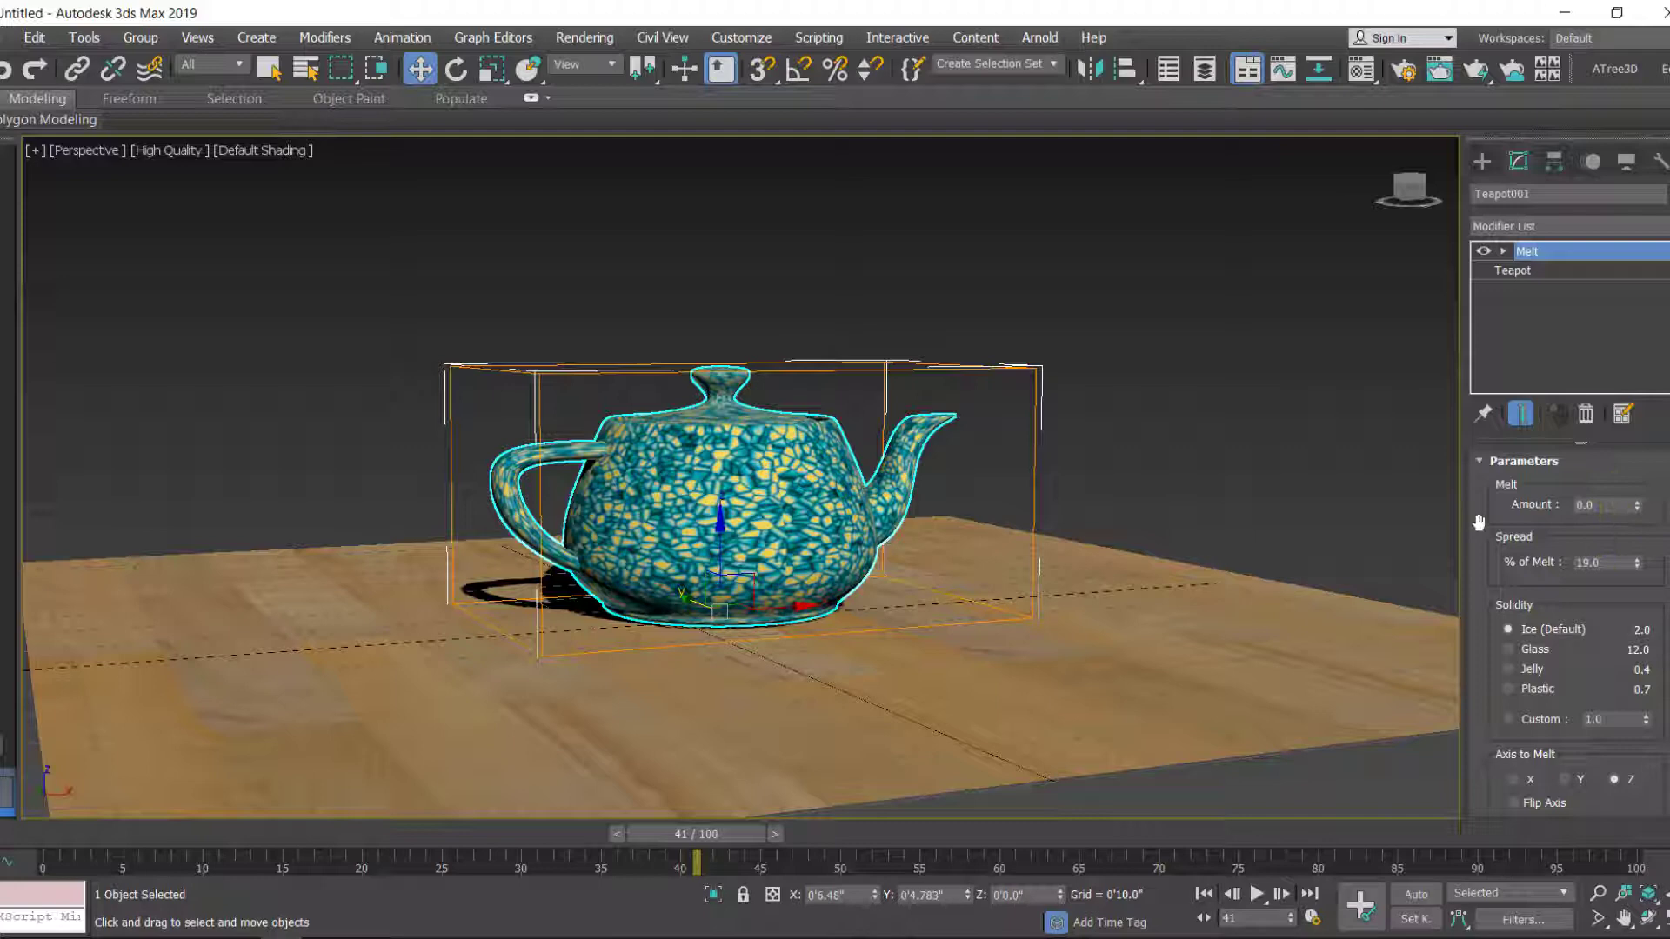
drag(1480, 529, 1481, 512)
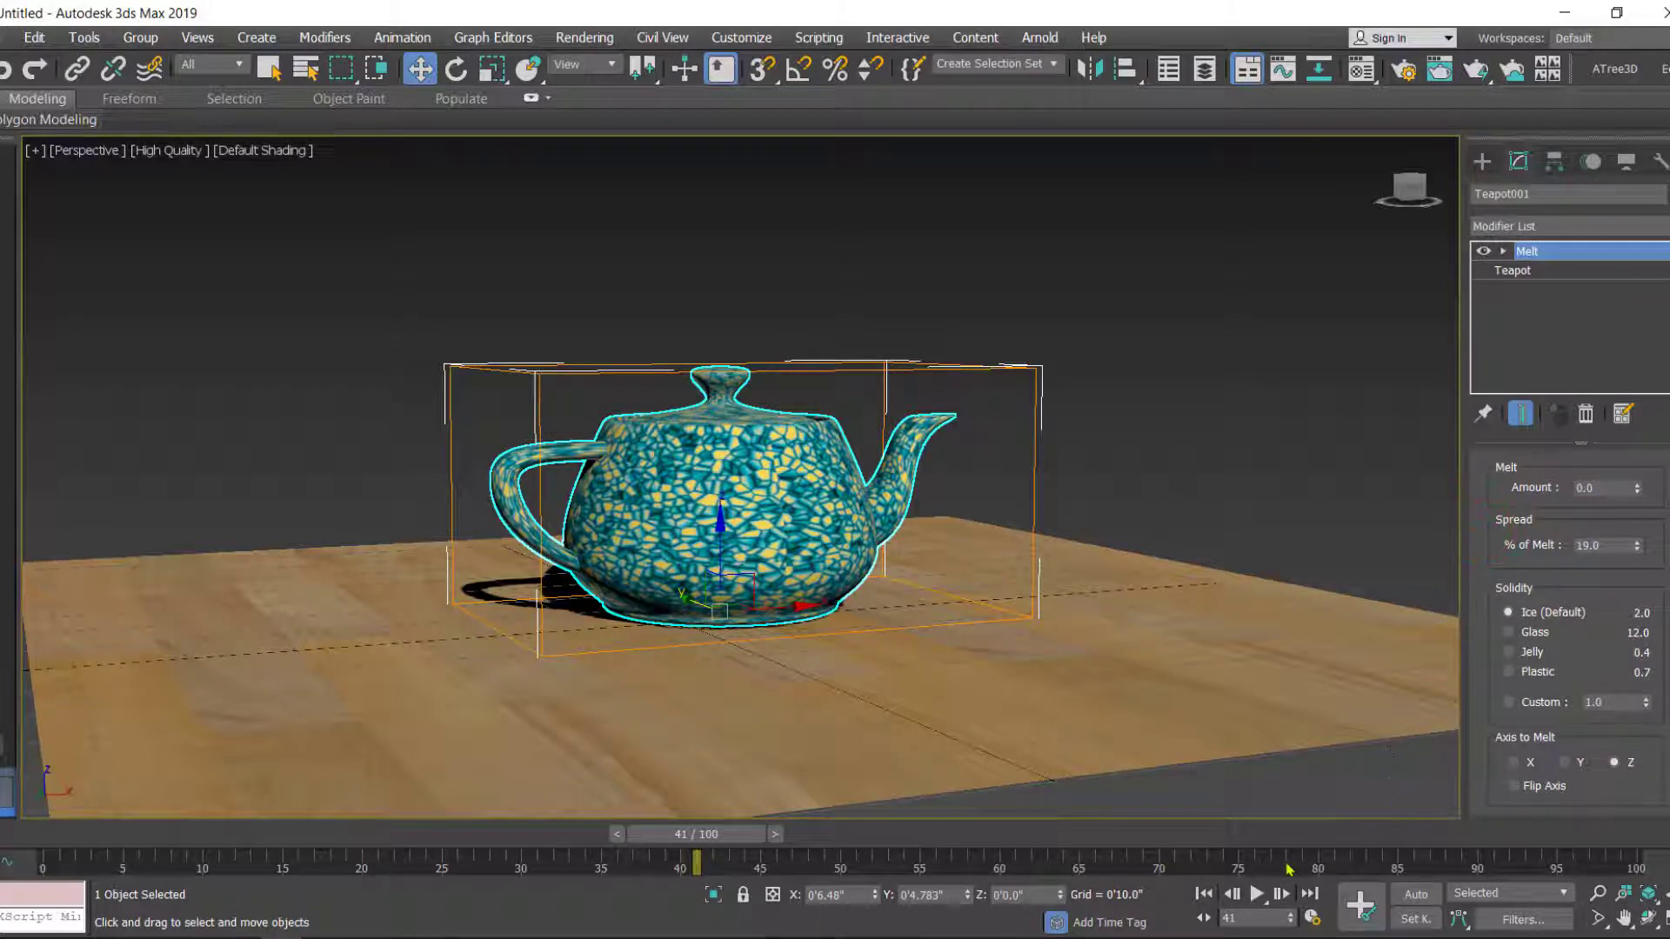
click(1204, 894)
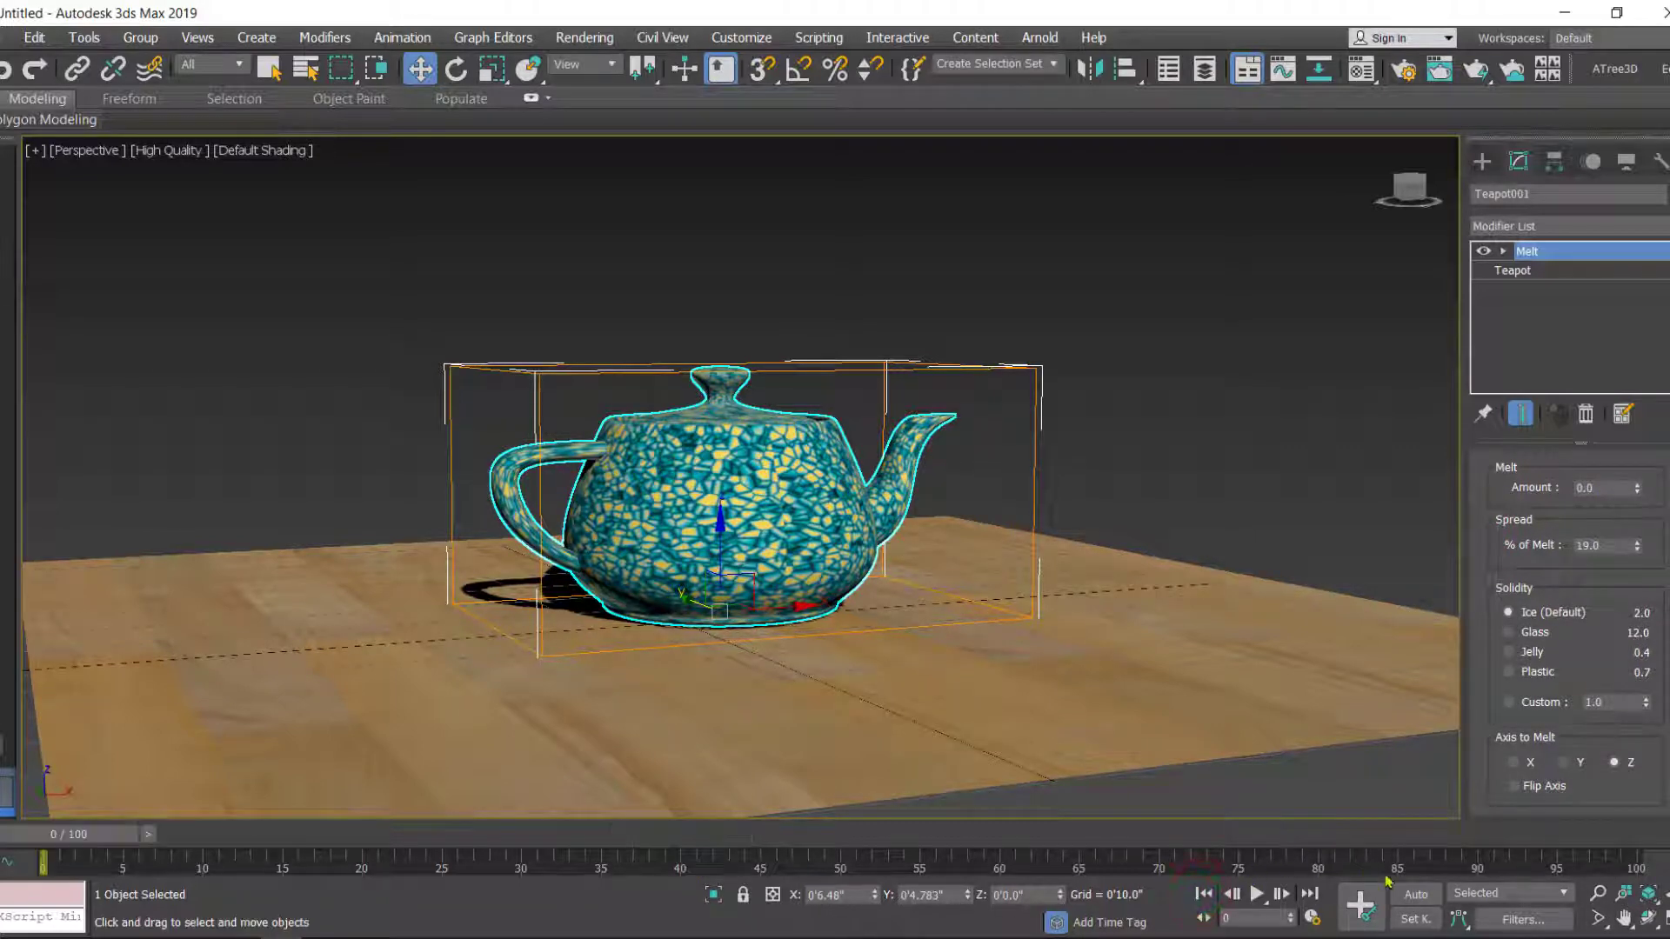
With Auto Key on at frame 100, key Melt Amount 107, Jelly solidity and 58.1% spread
click(1416, 894)
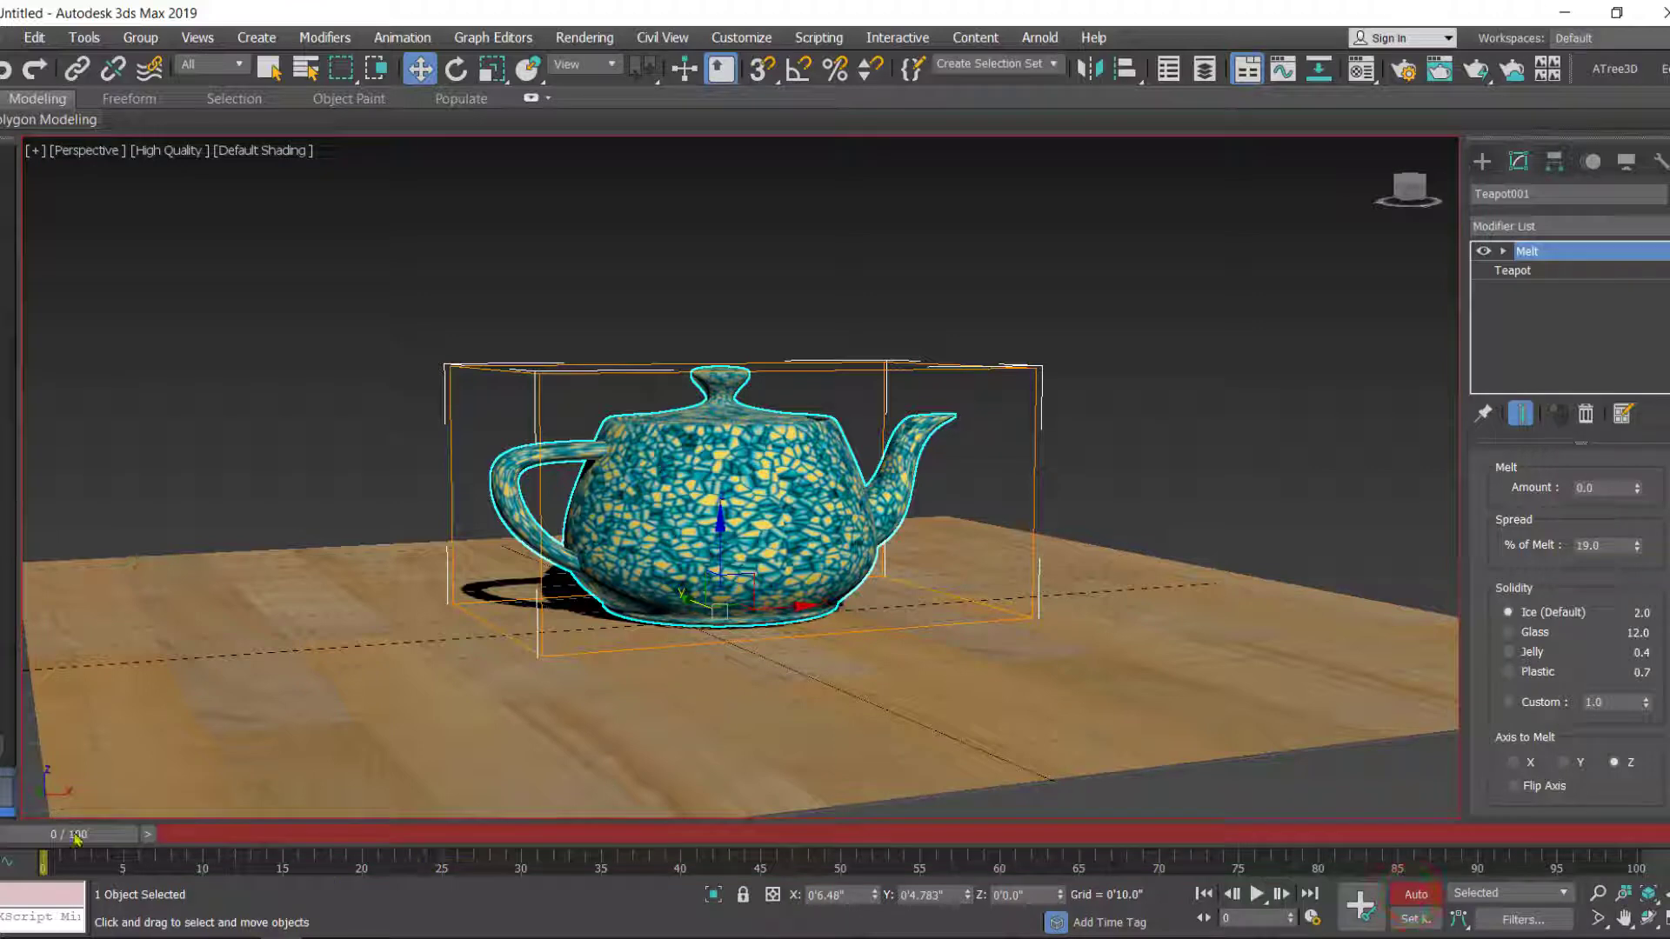
drag(77, 837, 1633, 835)
key(w)
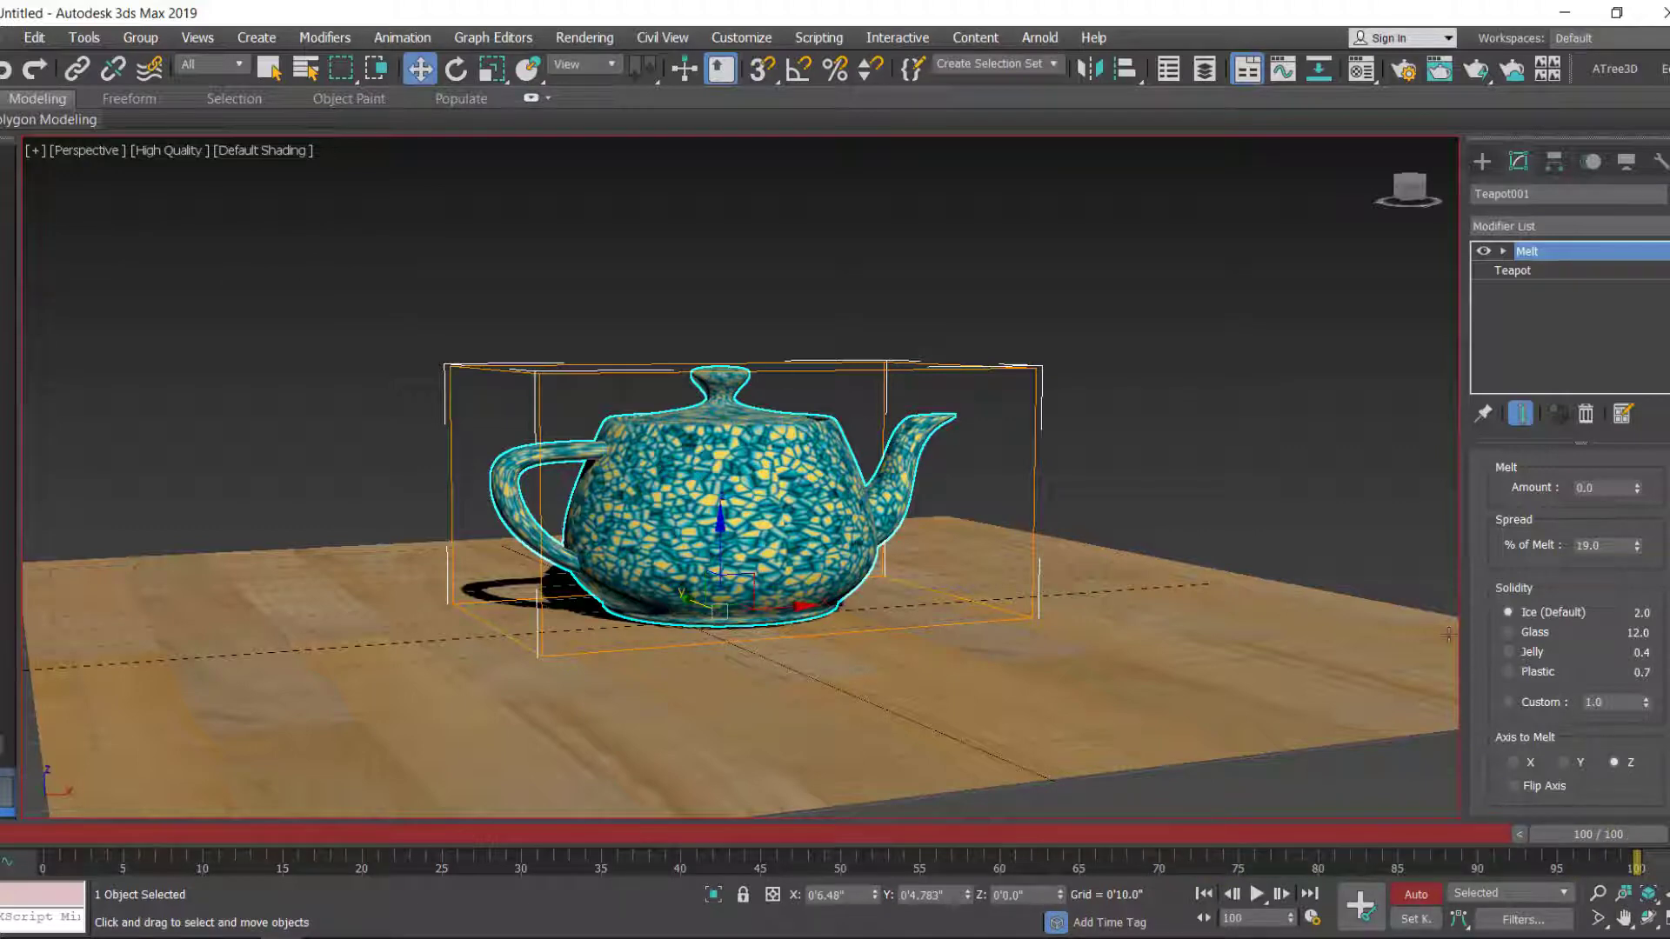
drag(1478, 497, 1483, 572)
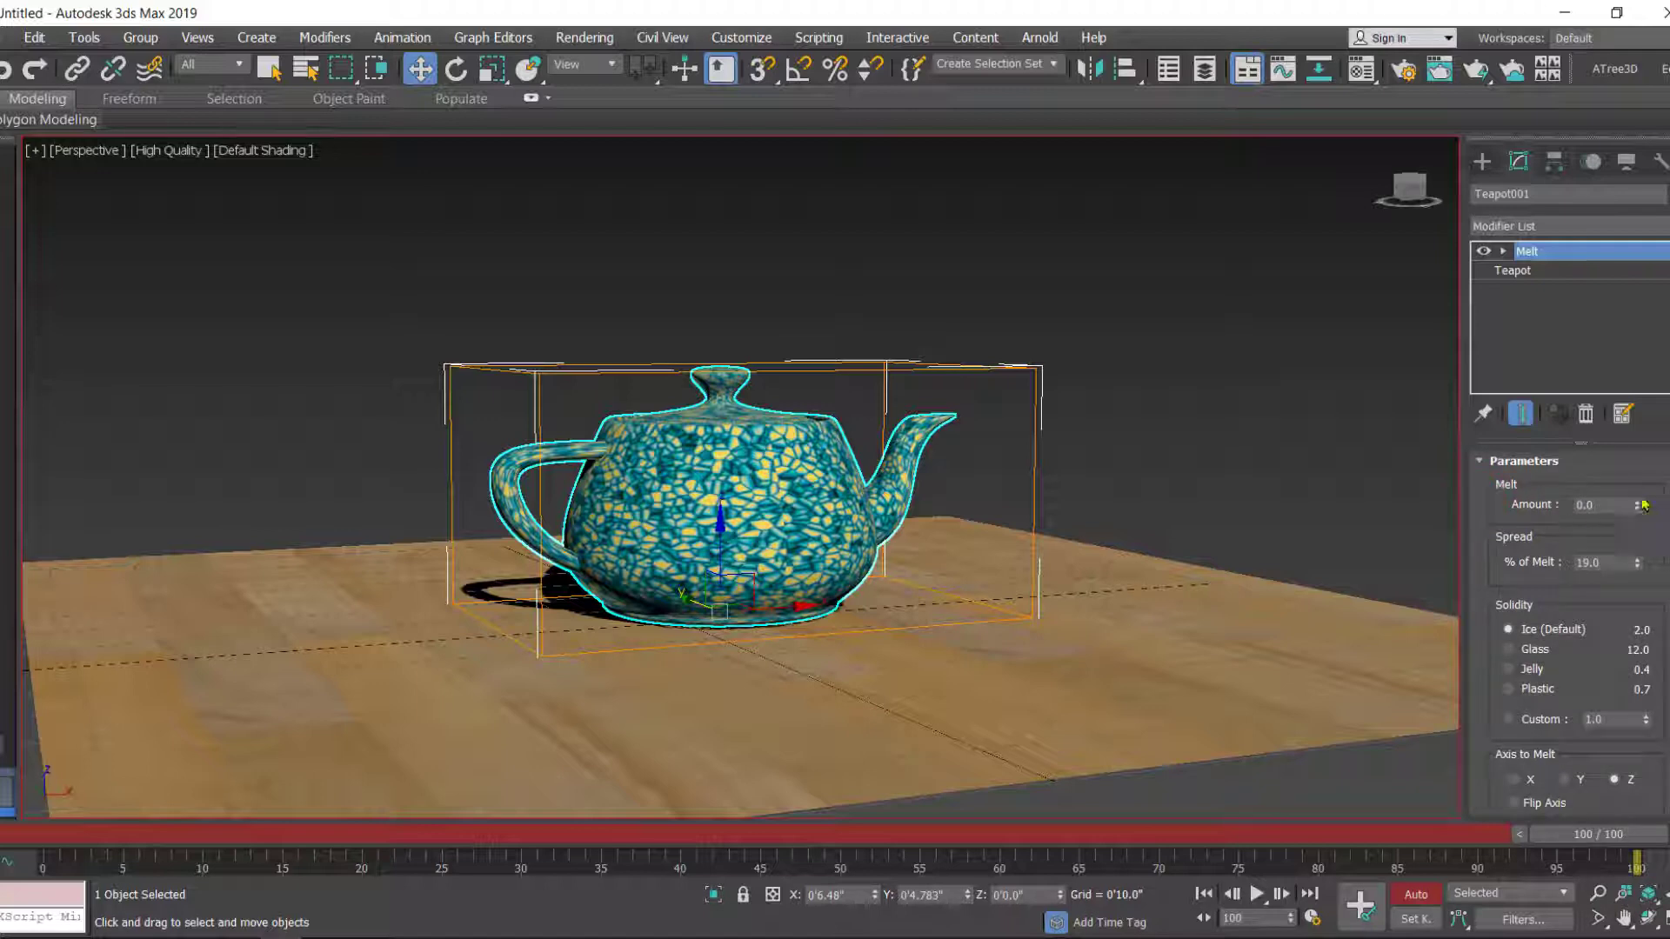
drag(1638, 509, 1643, 438)
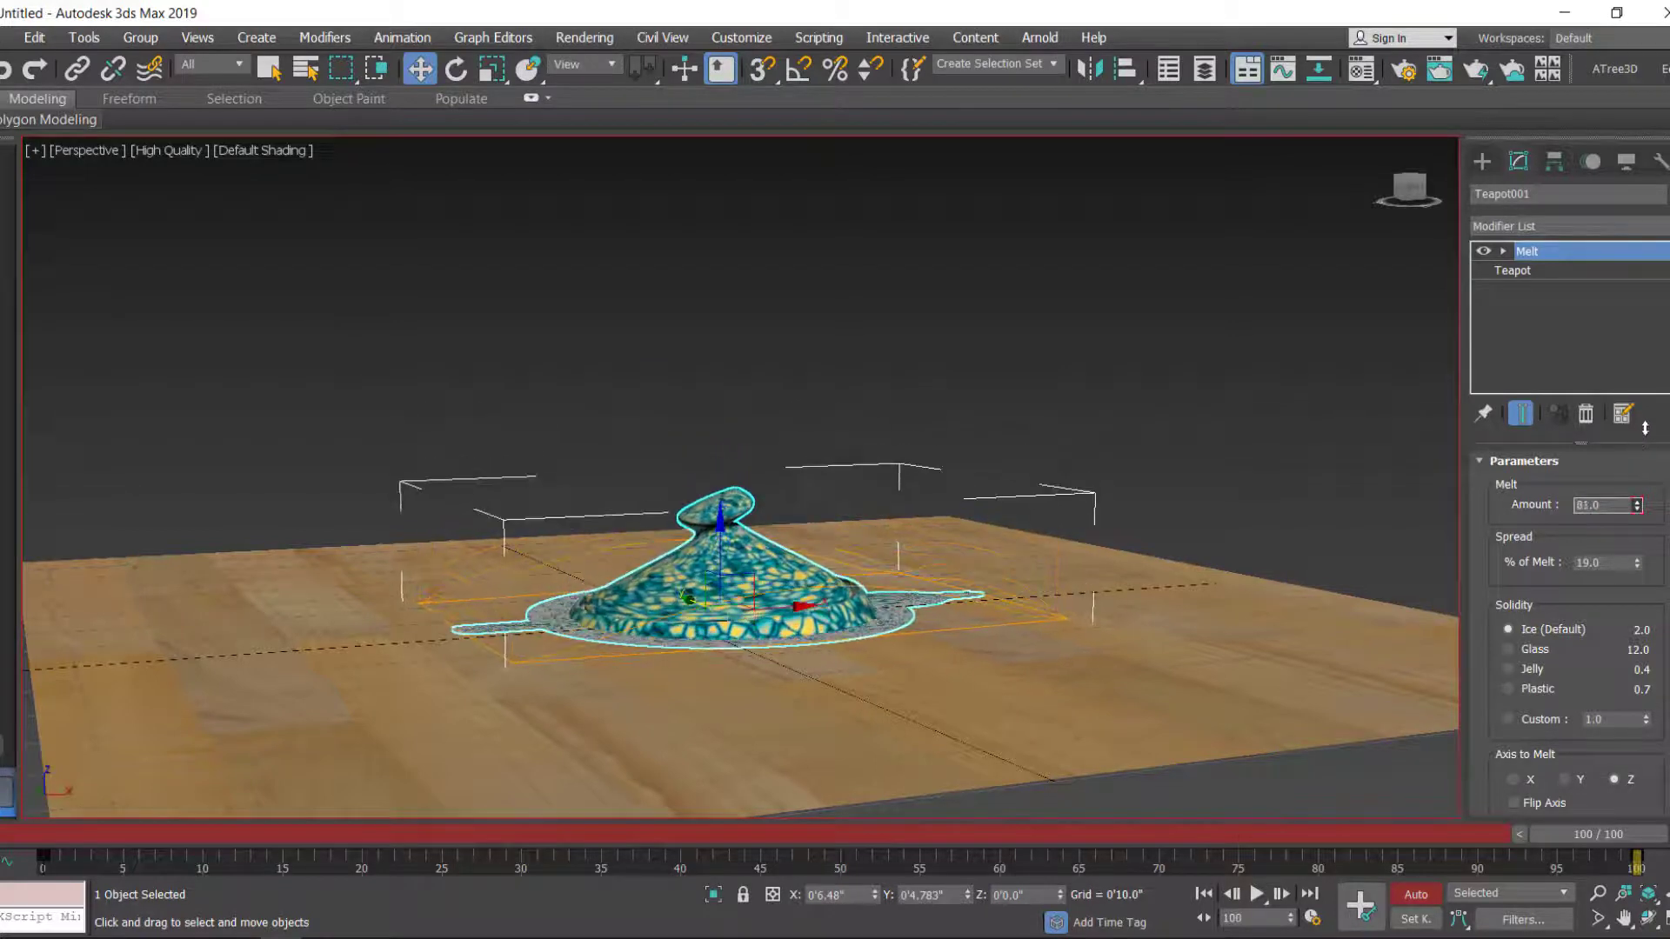
drag(1645, 428, 1648, 405)
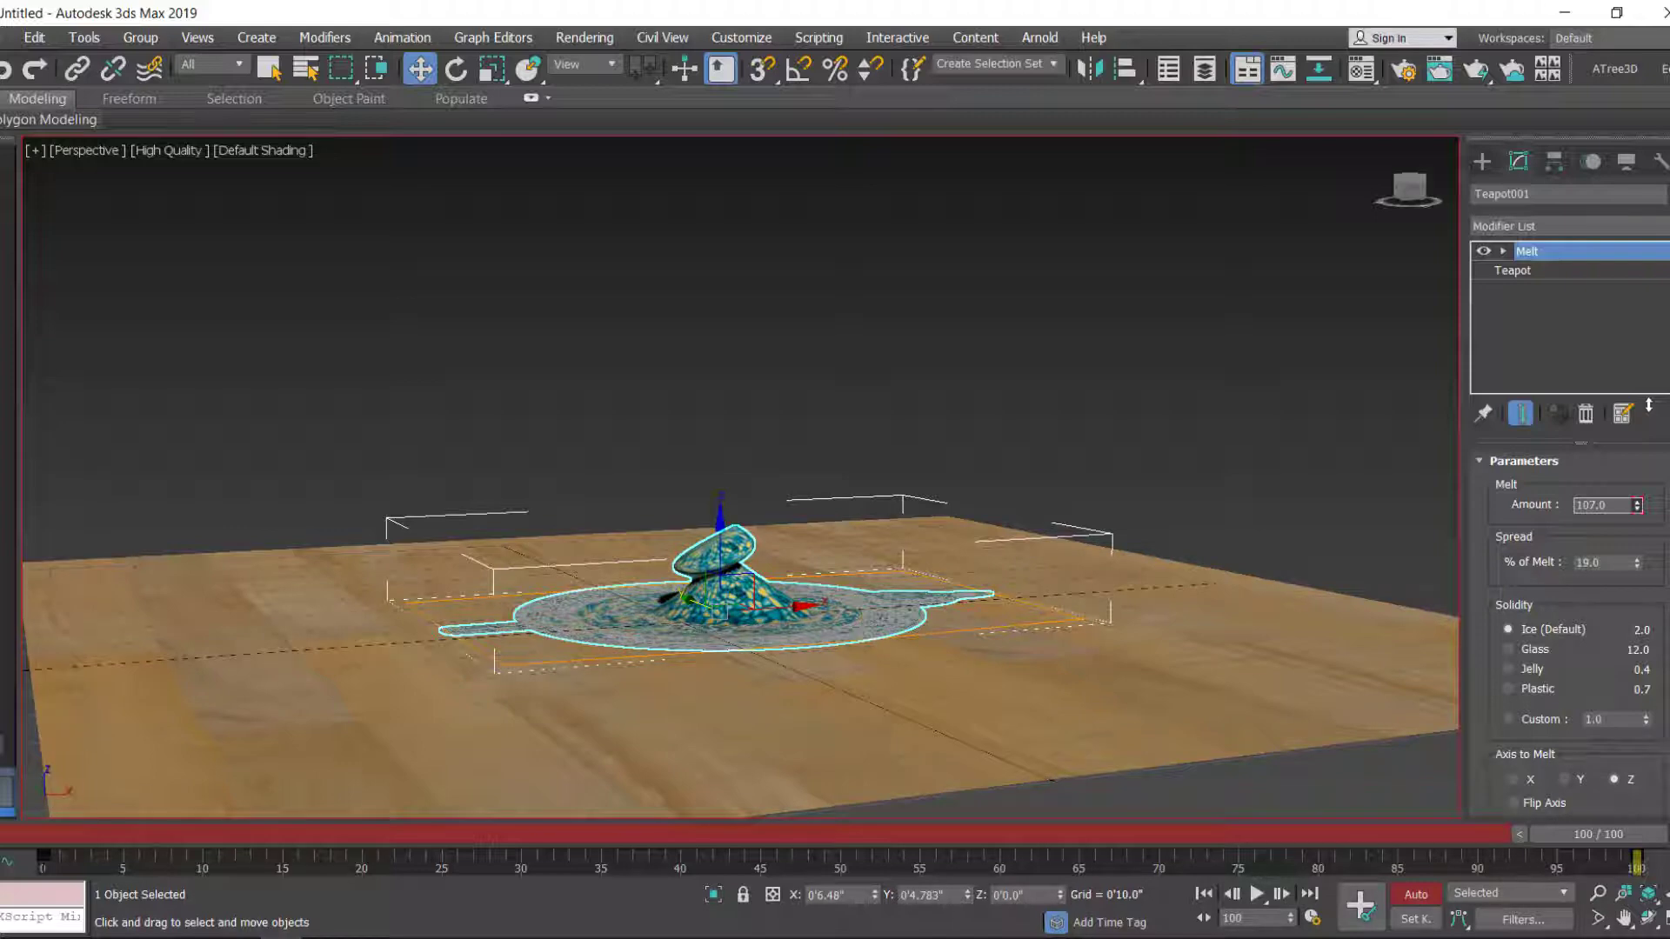
drag(1648, 406, 1652, 413)
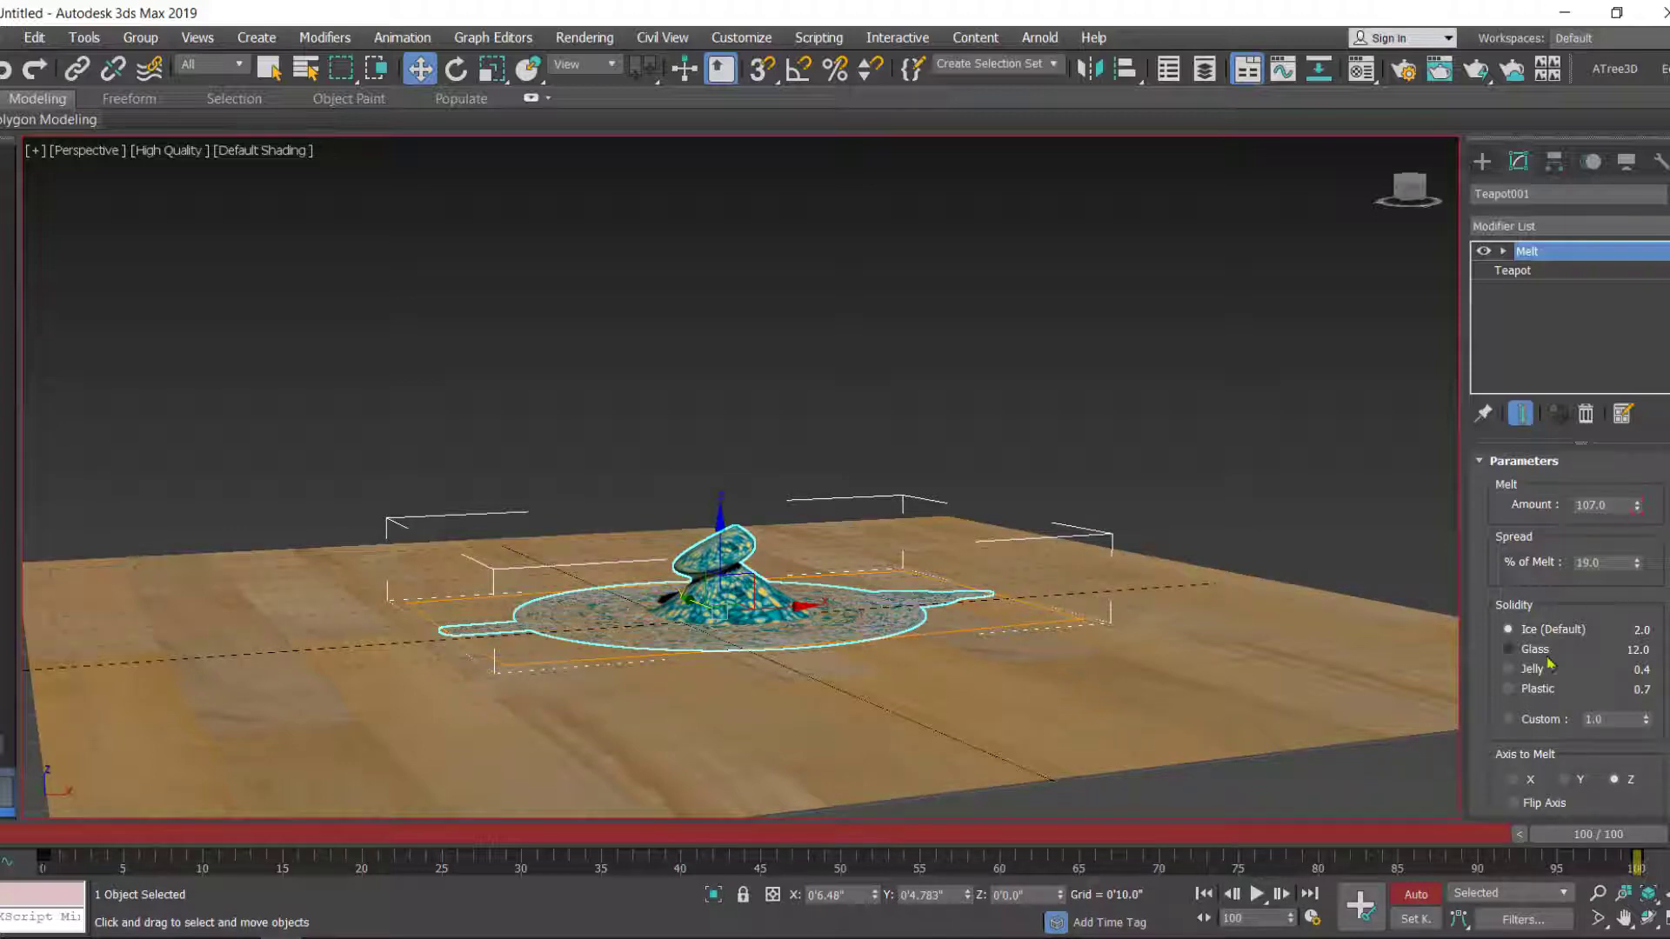
click(1510, 670)
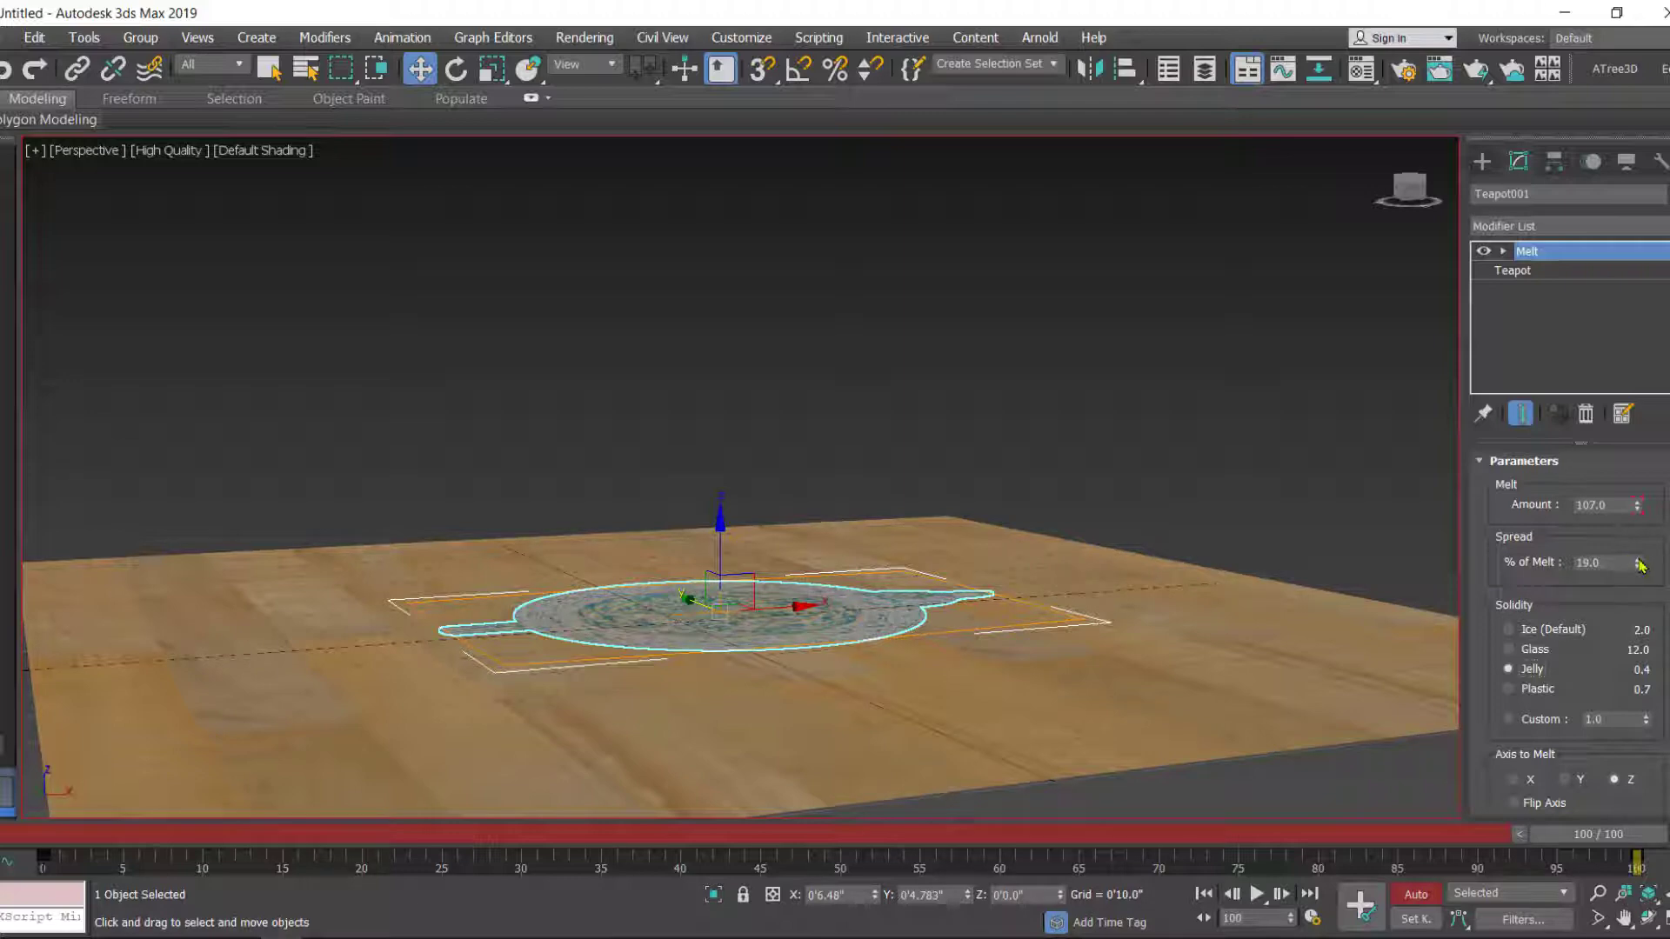
drag(1638, 564, 1631, 215)
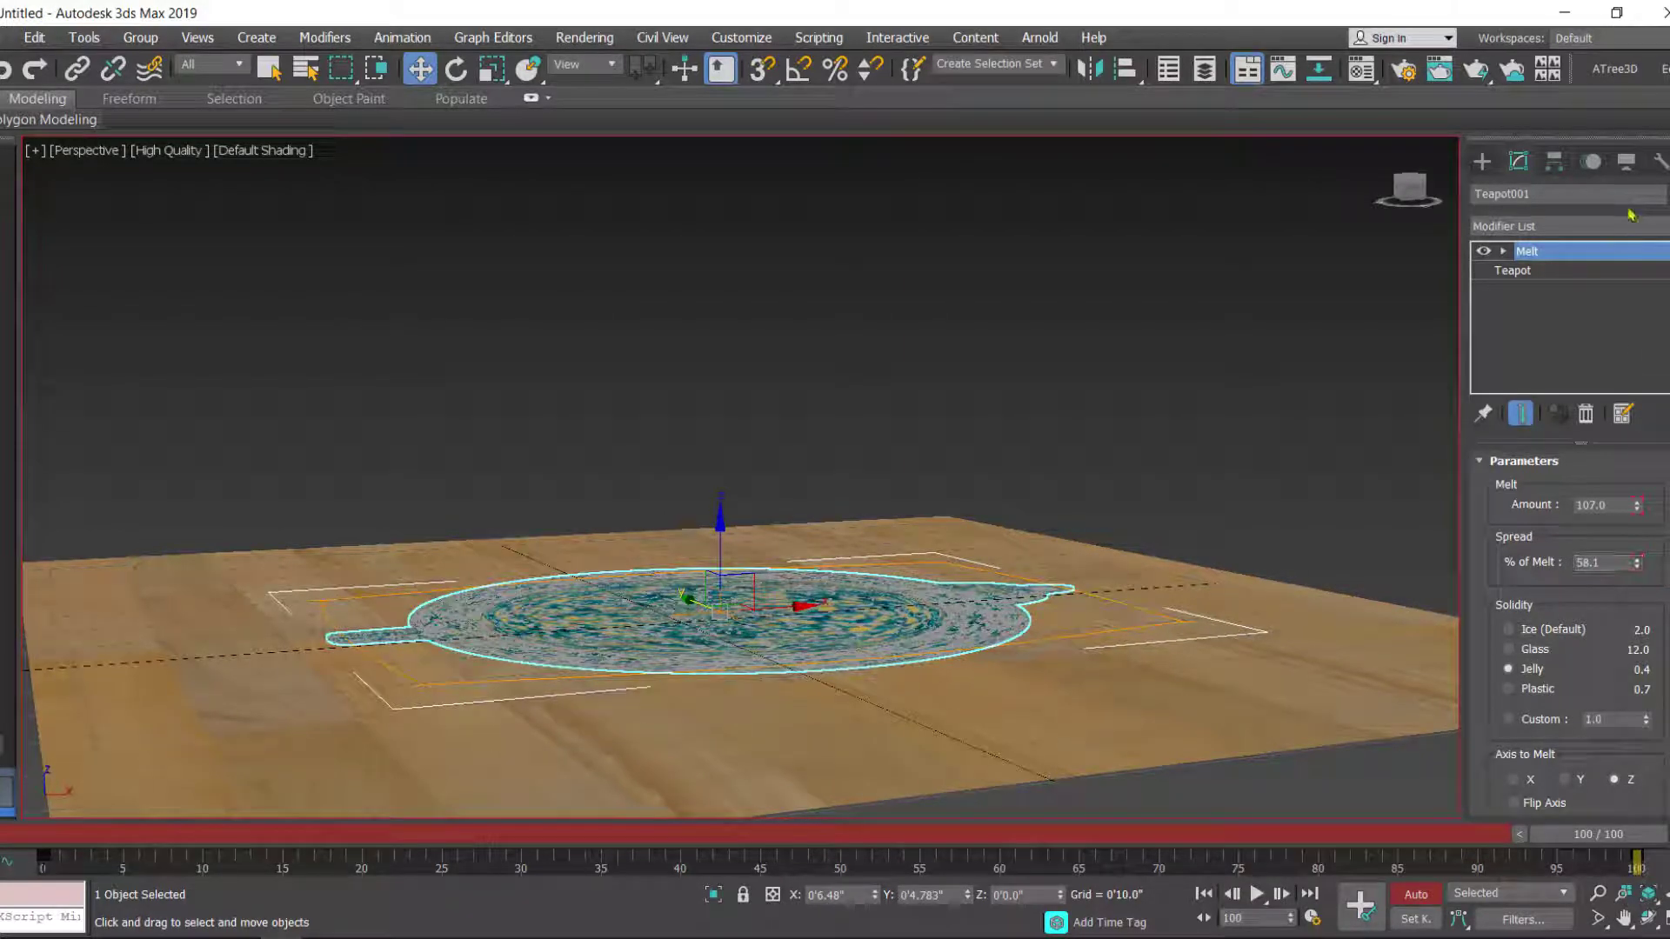
Turn off Auto Key, play the melt from frame 0, then rewind and reselect the teapot
click(1414, 896)
click(1201, 895)
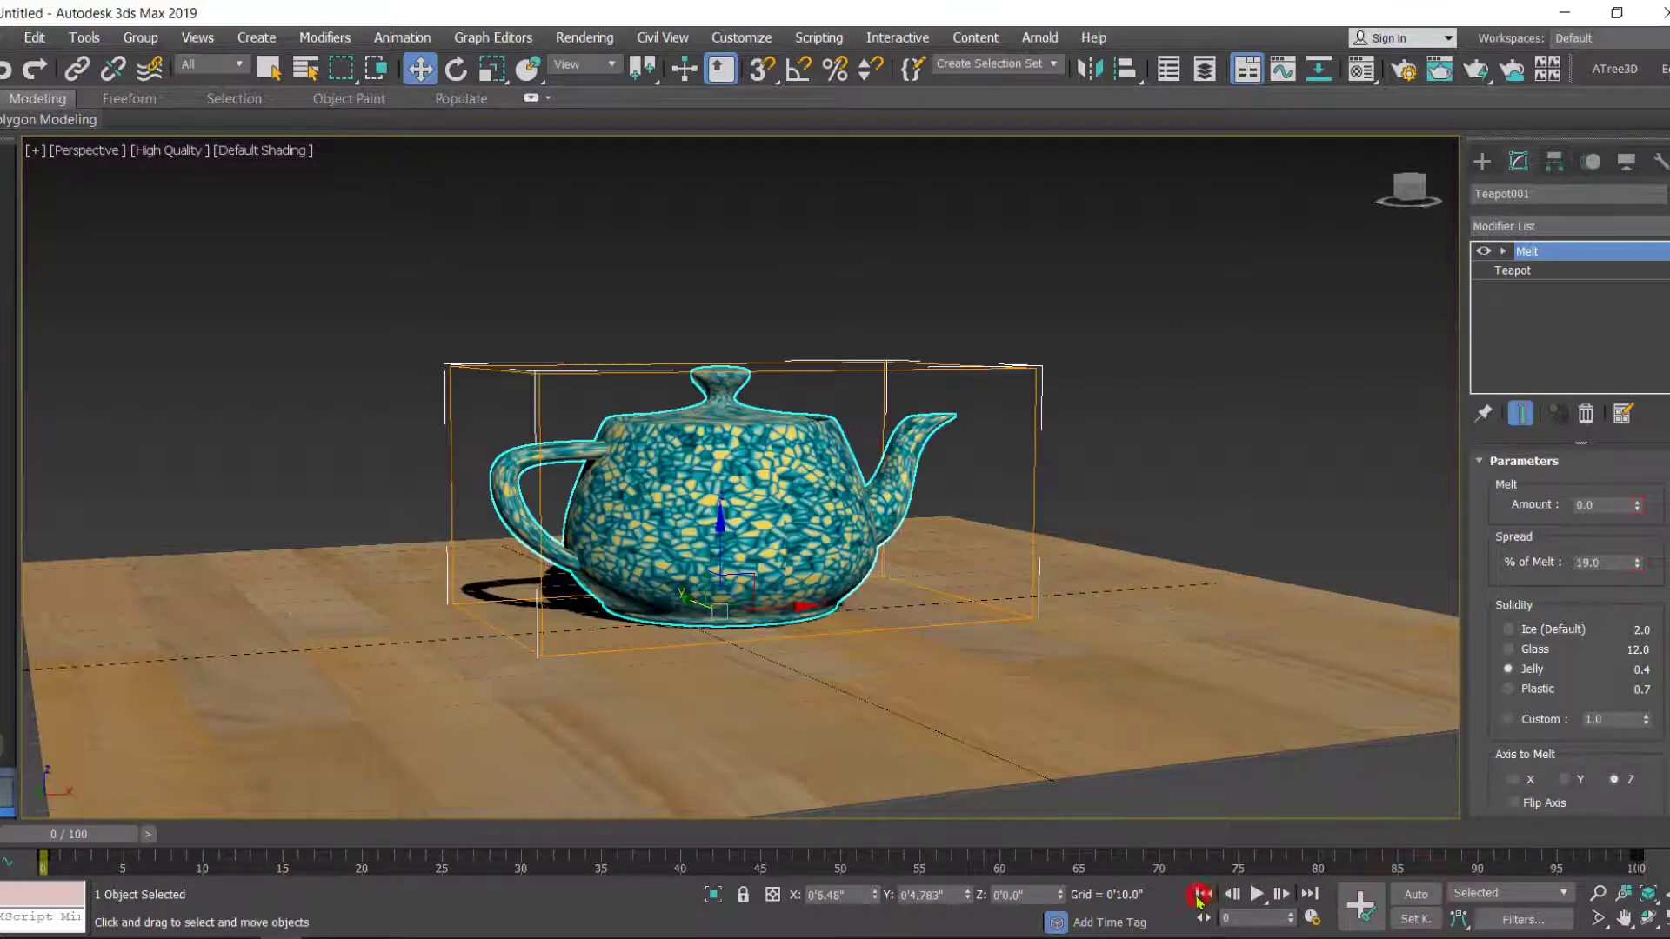
click(1482, 160)
click(1237, 364)
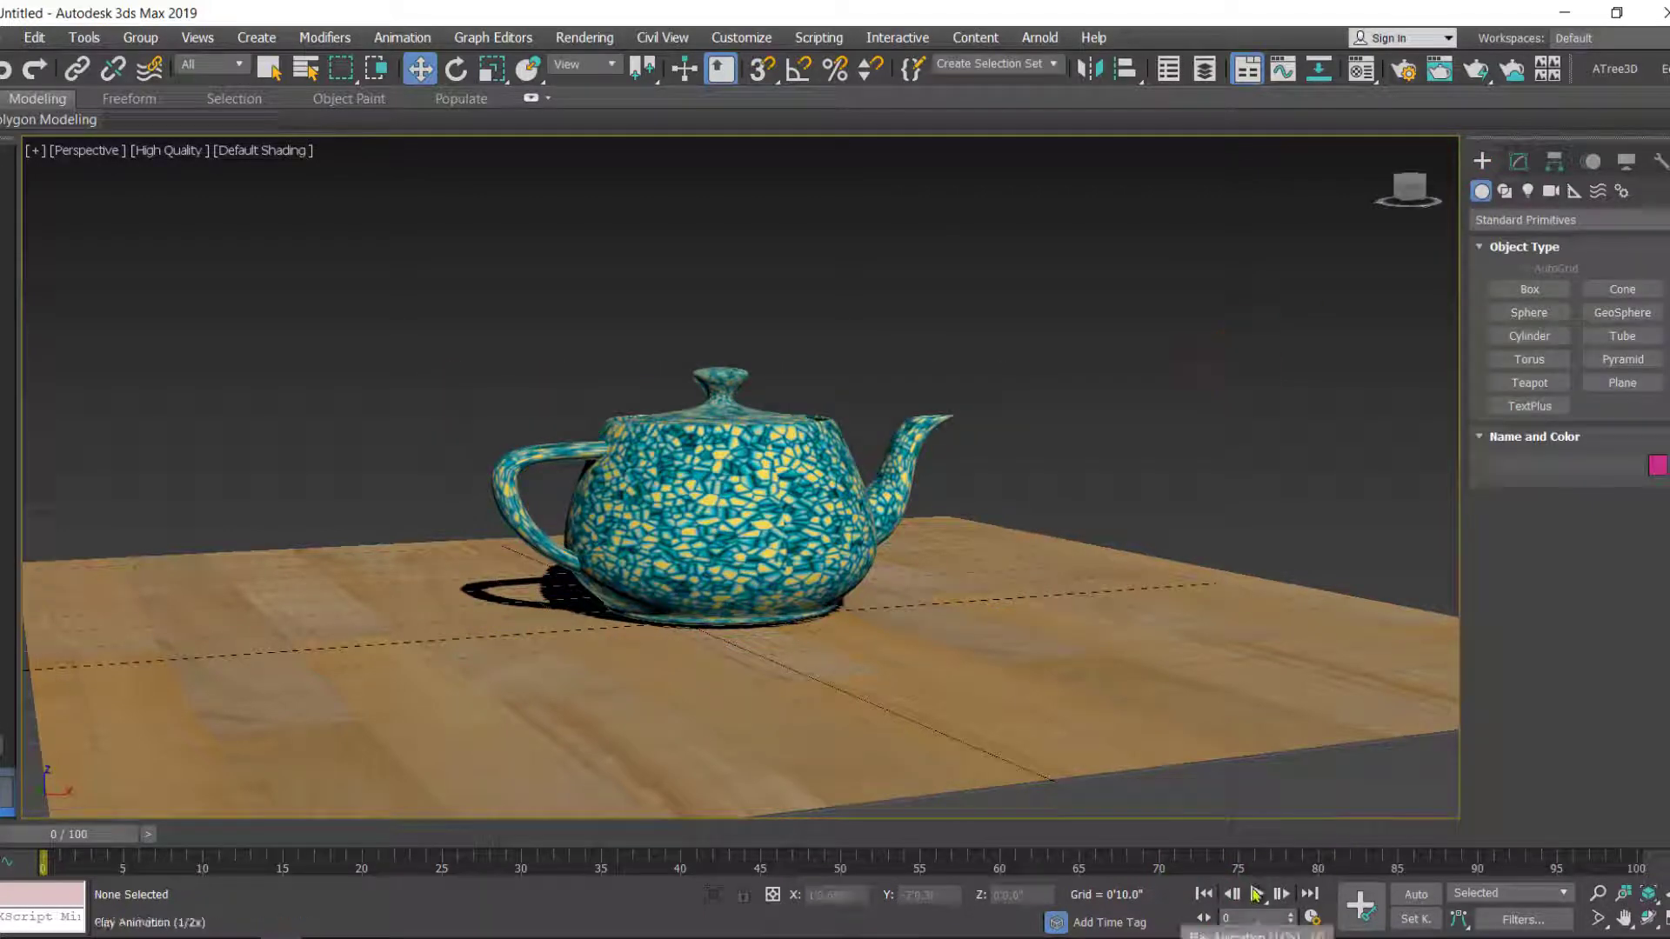
click(1256, 896)
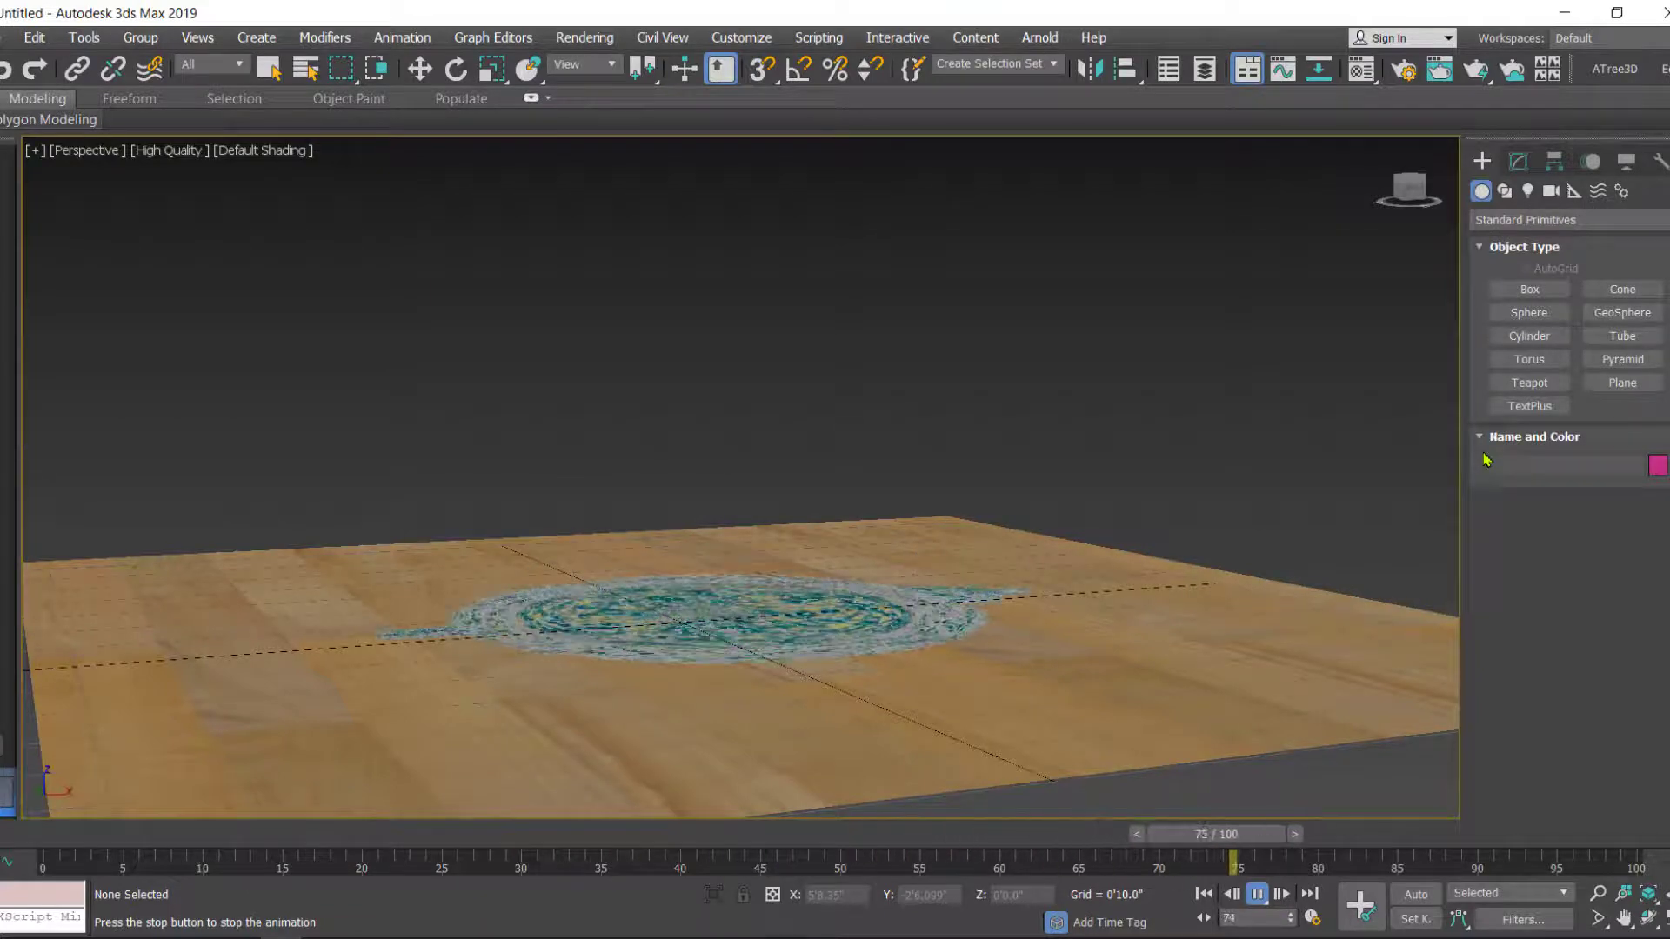
click(1256, 894)
click(1201, 894)
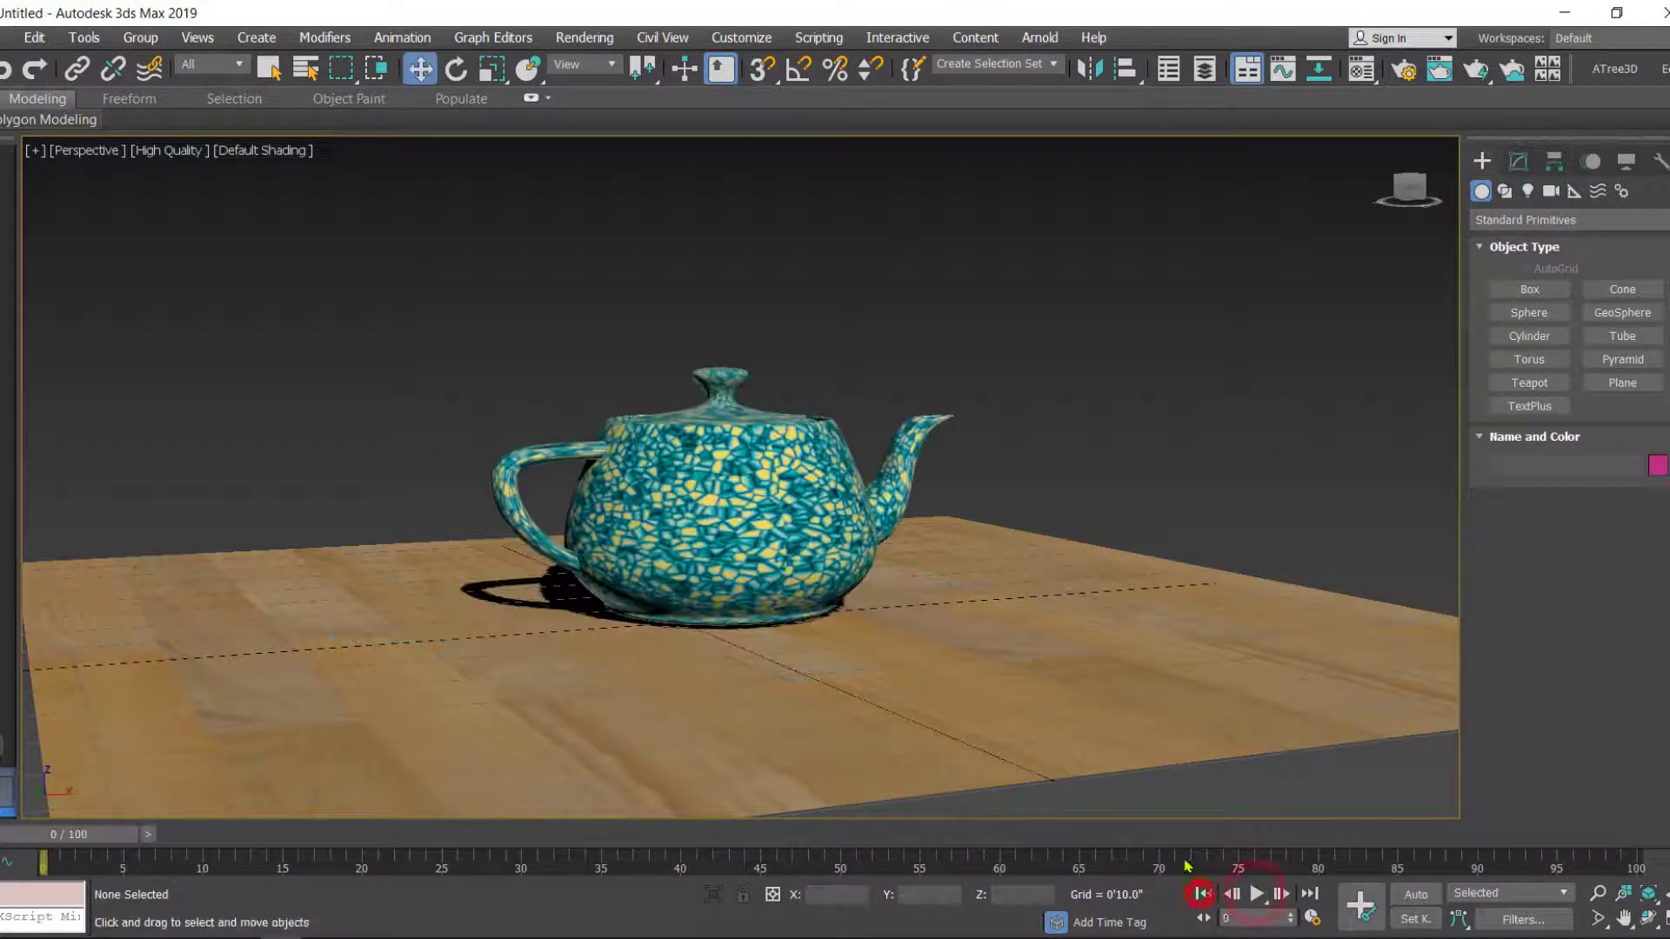
click(719, 452)
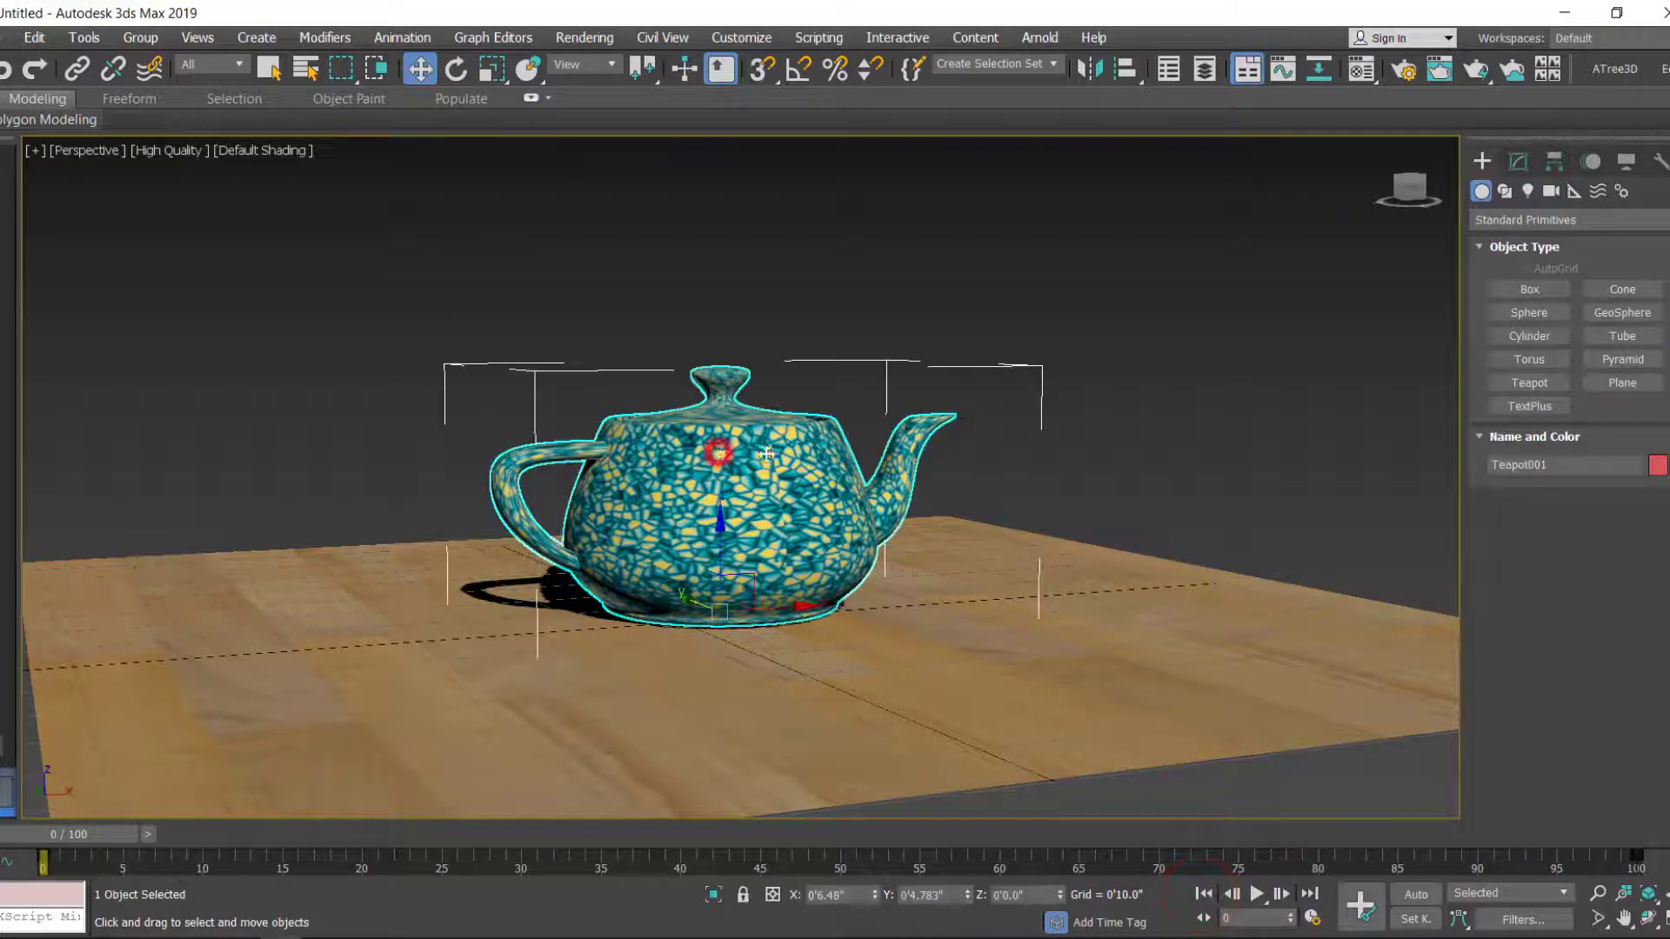
Select the Melt modifier's Gizmo and tilt it with Select and Rotate
click(1518, 161)
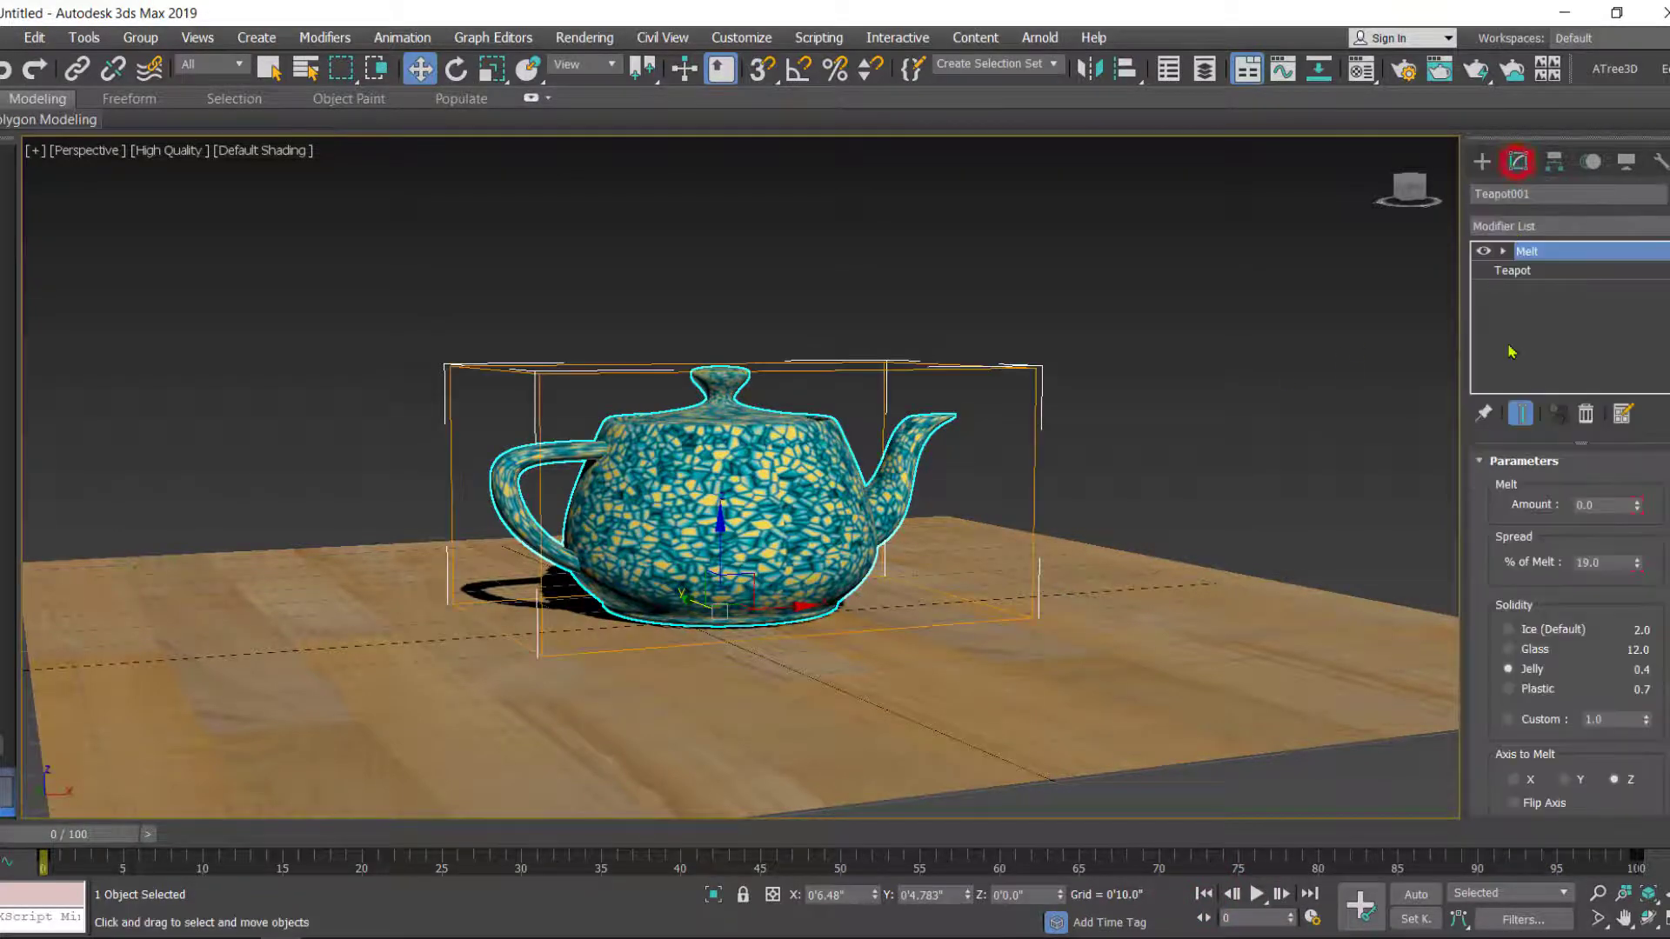
click(1504, 253)
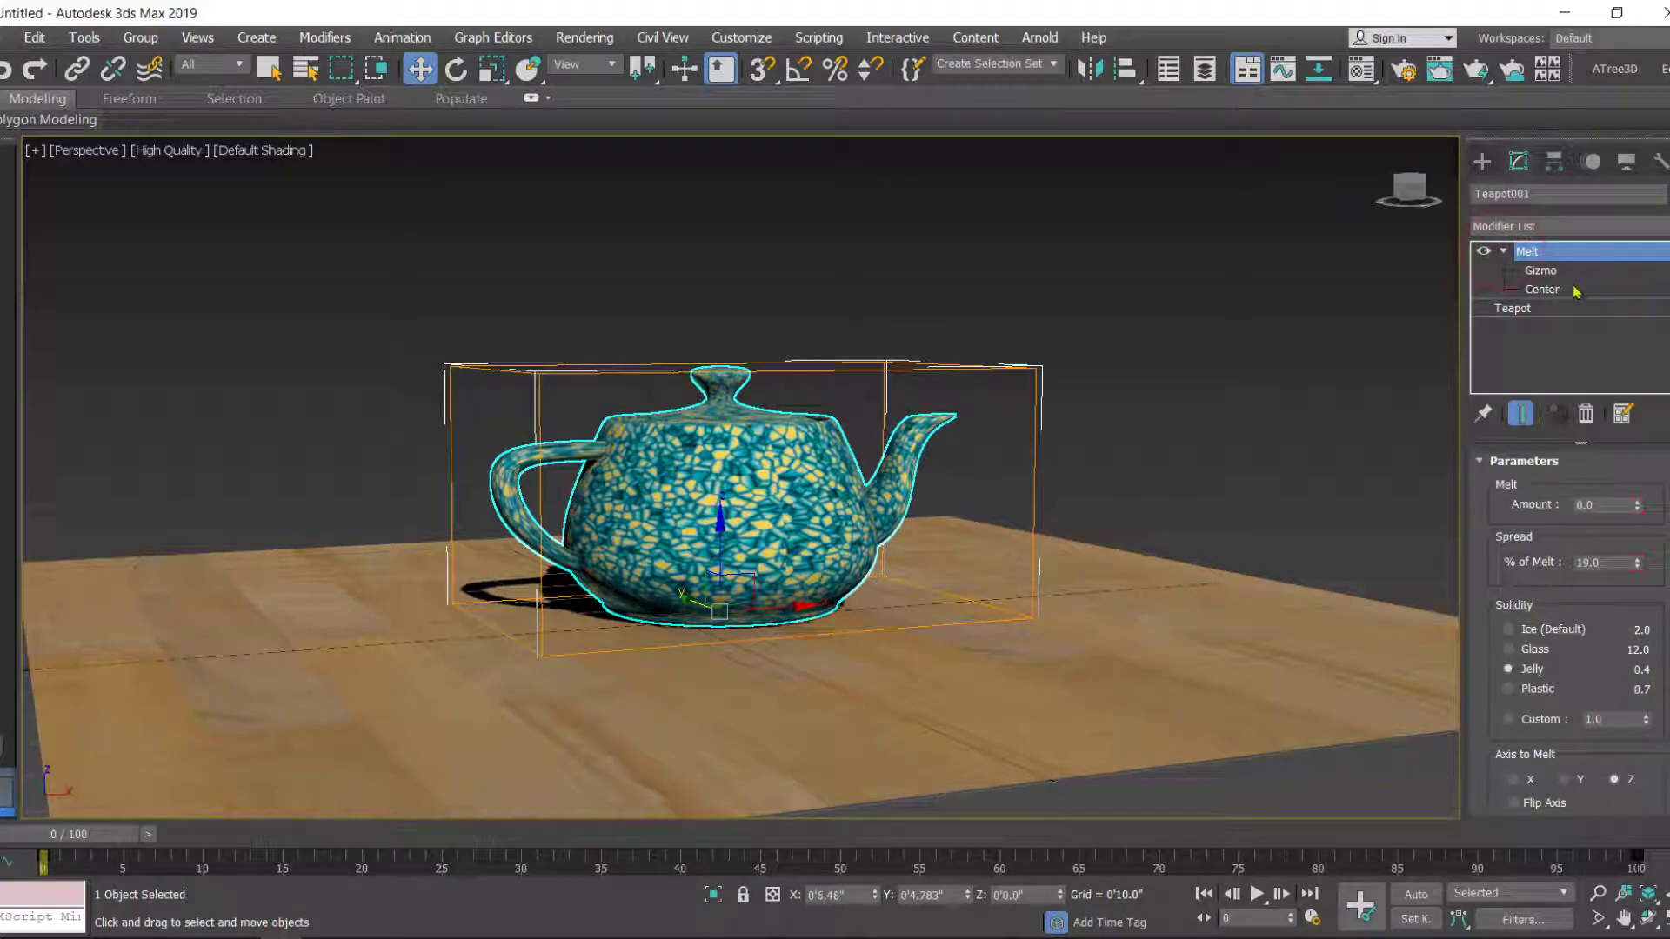
click(1550, 272)
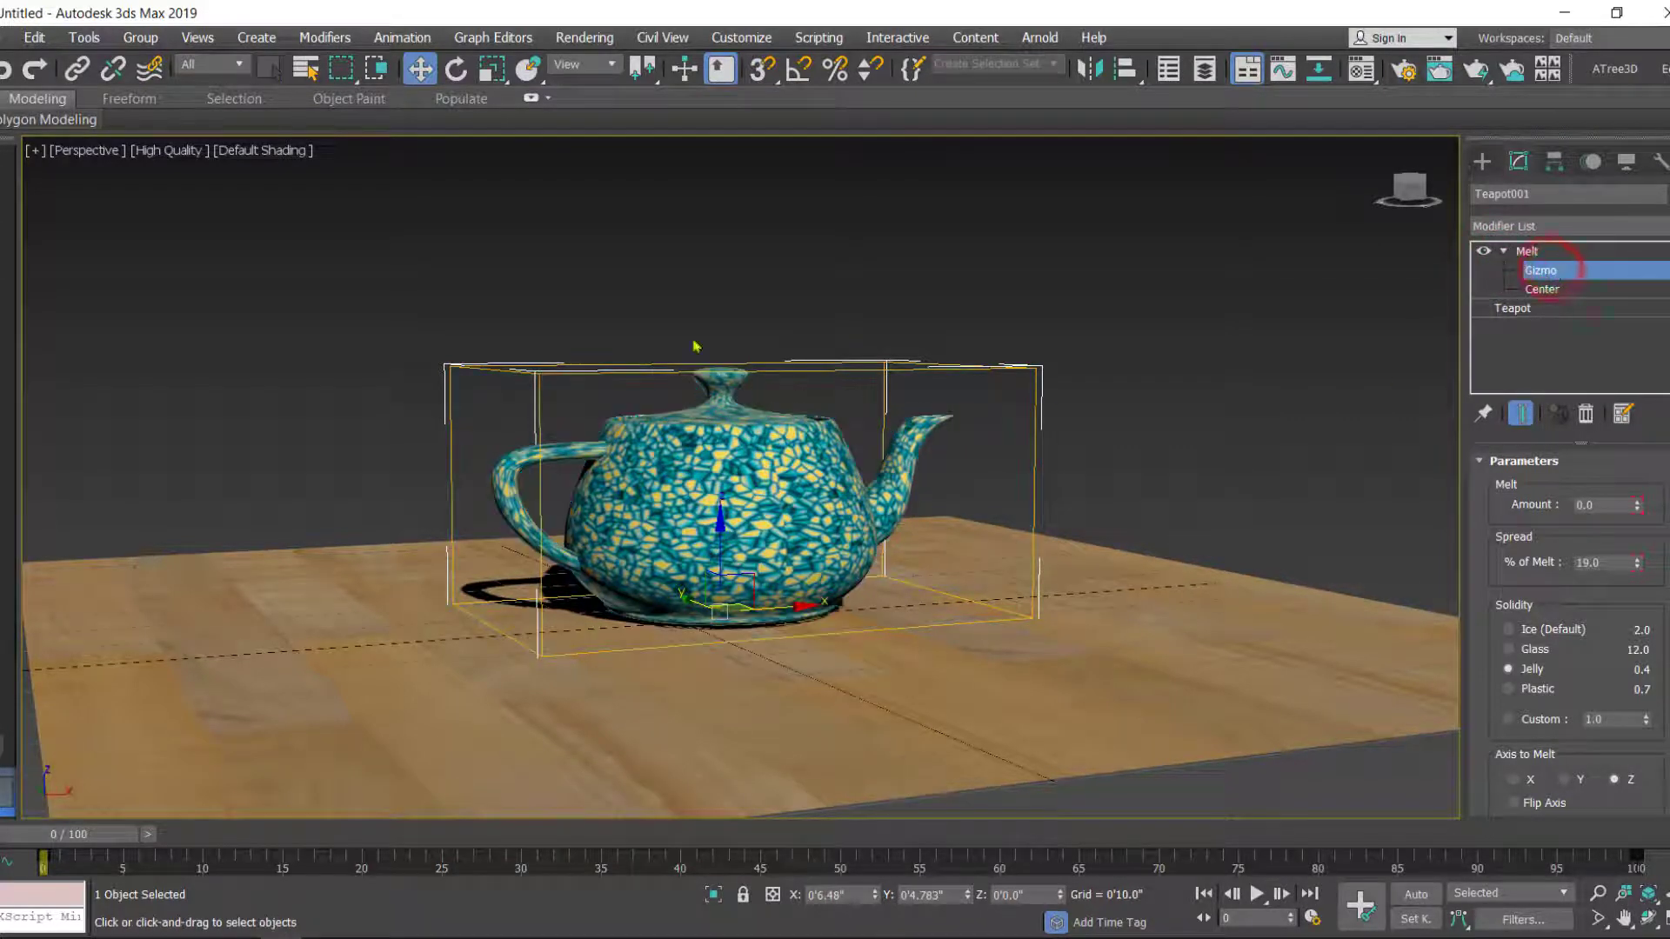
click(454, 68)
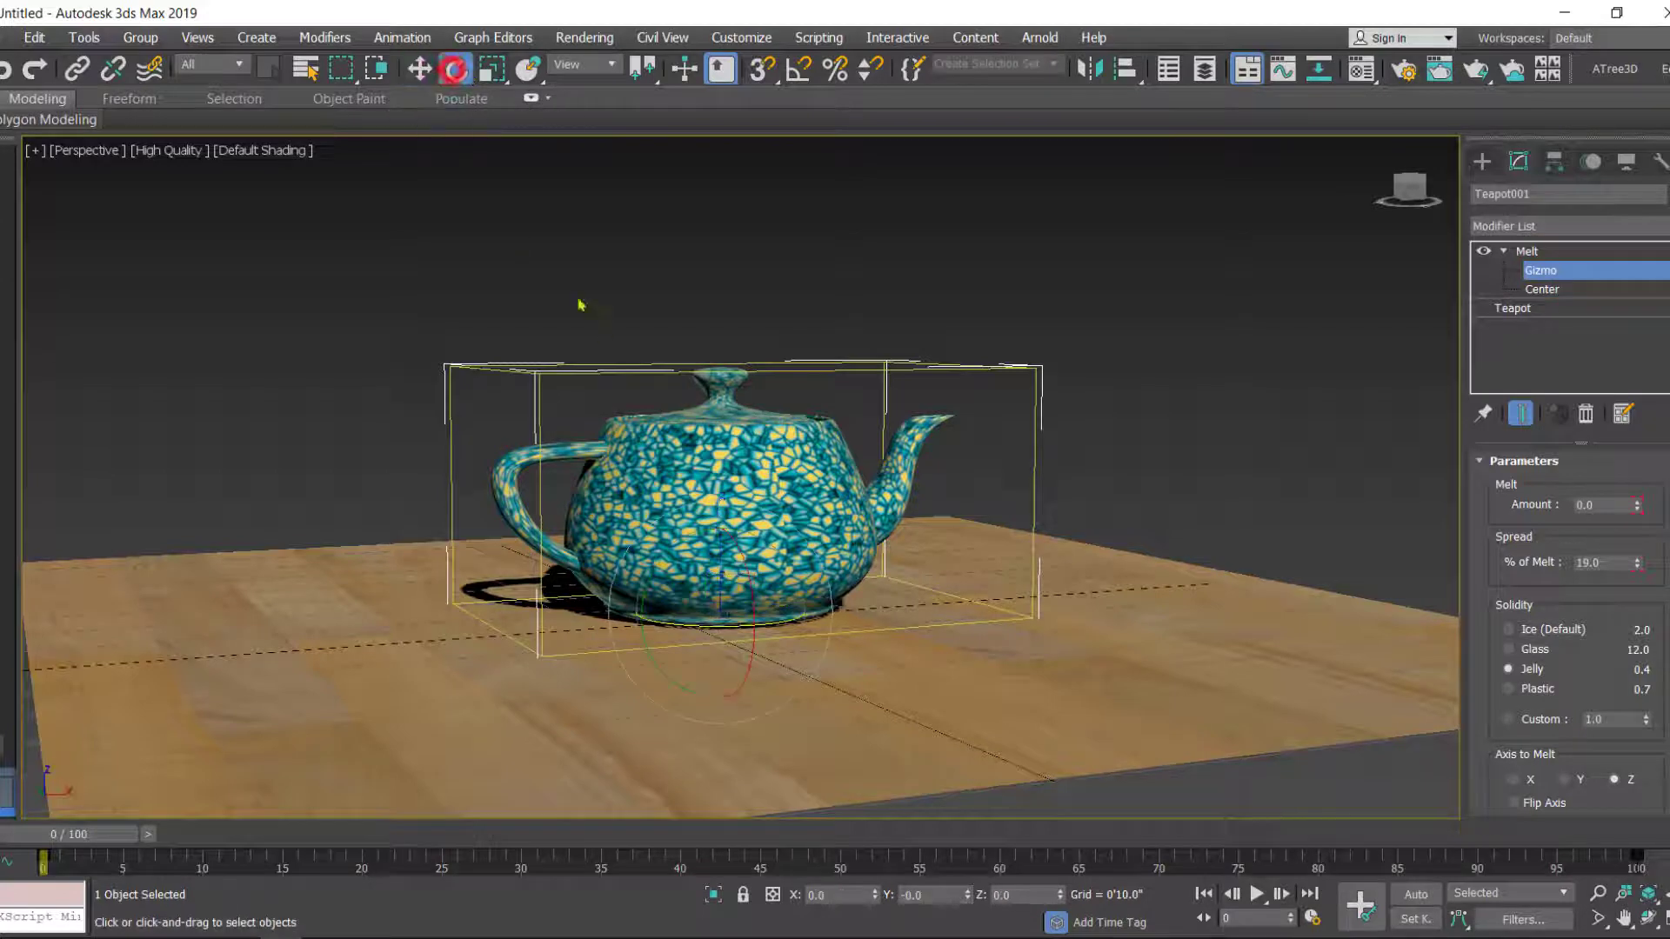
drag(649, 579, 657, 546)
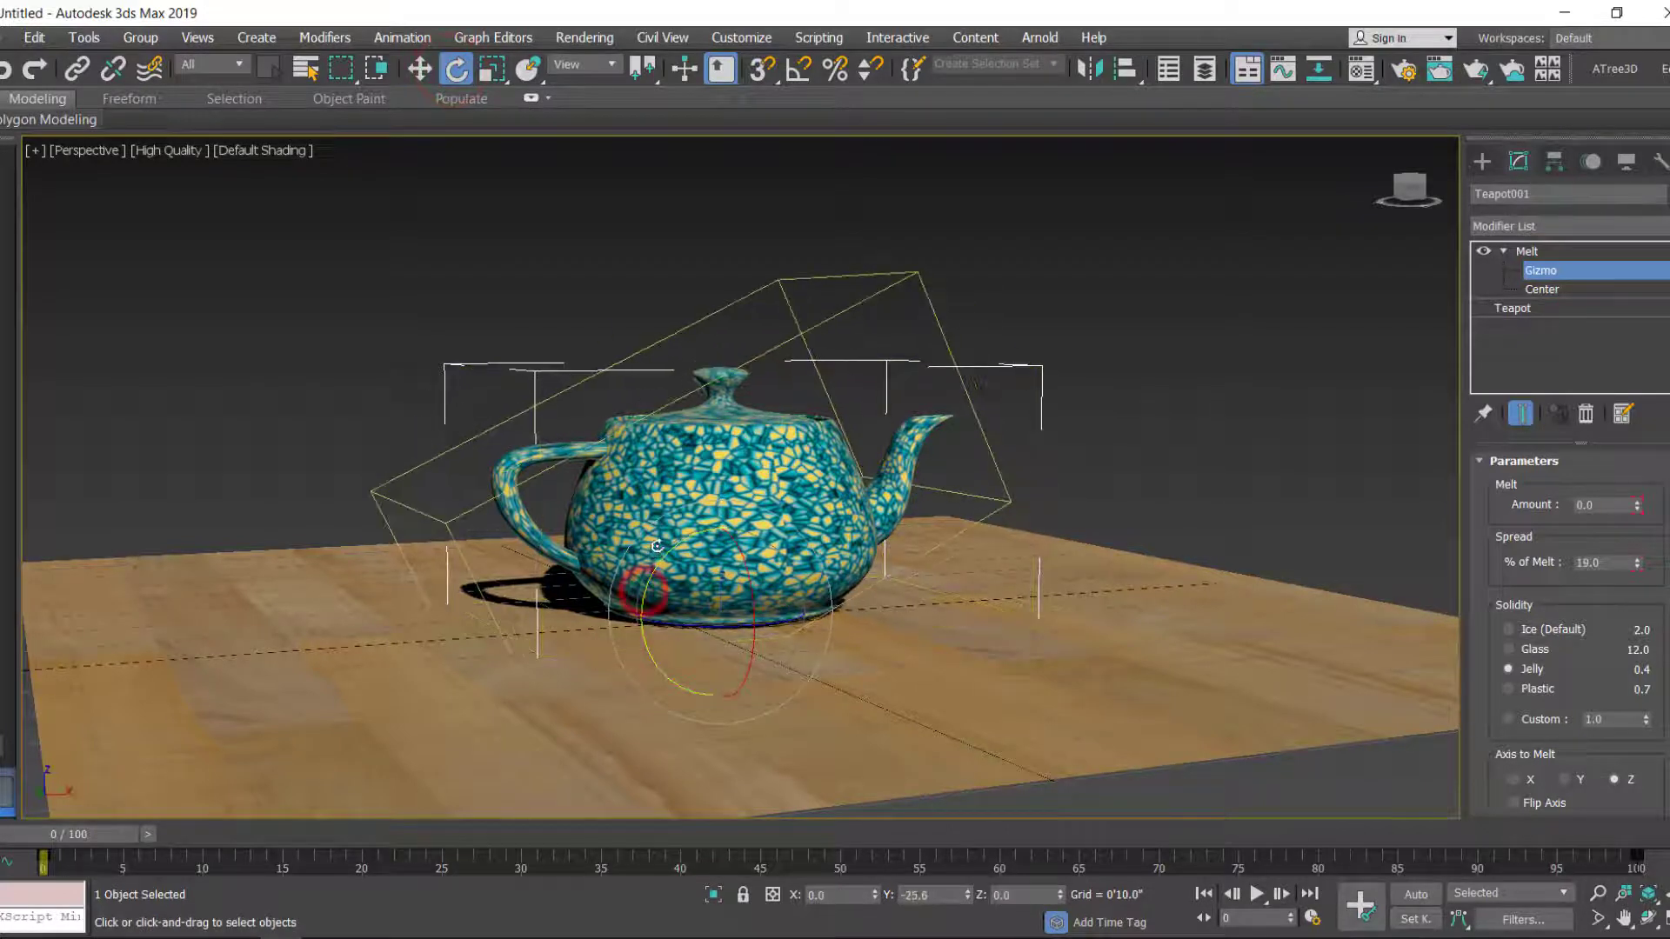
Scale the Melt gizmo down around the teapot's base and scrub the timeline to preview
click(493, 70)
drag(718, 614, 719, 661)
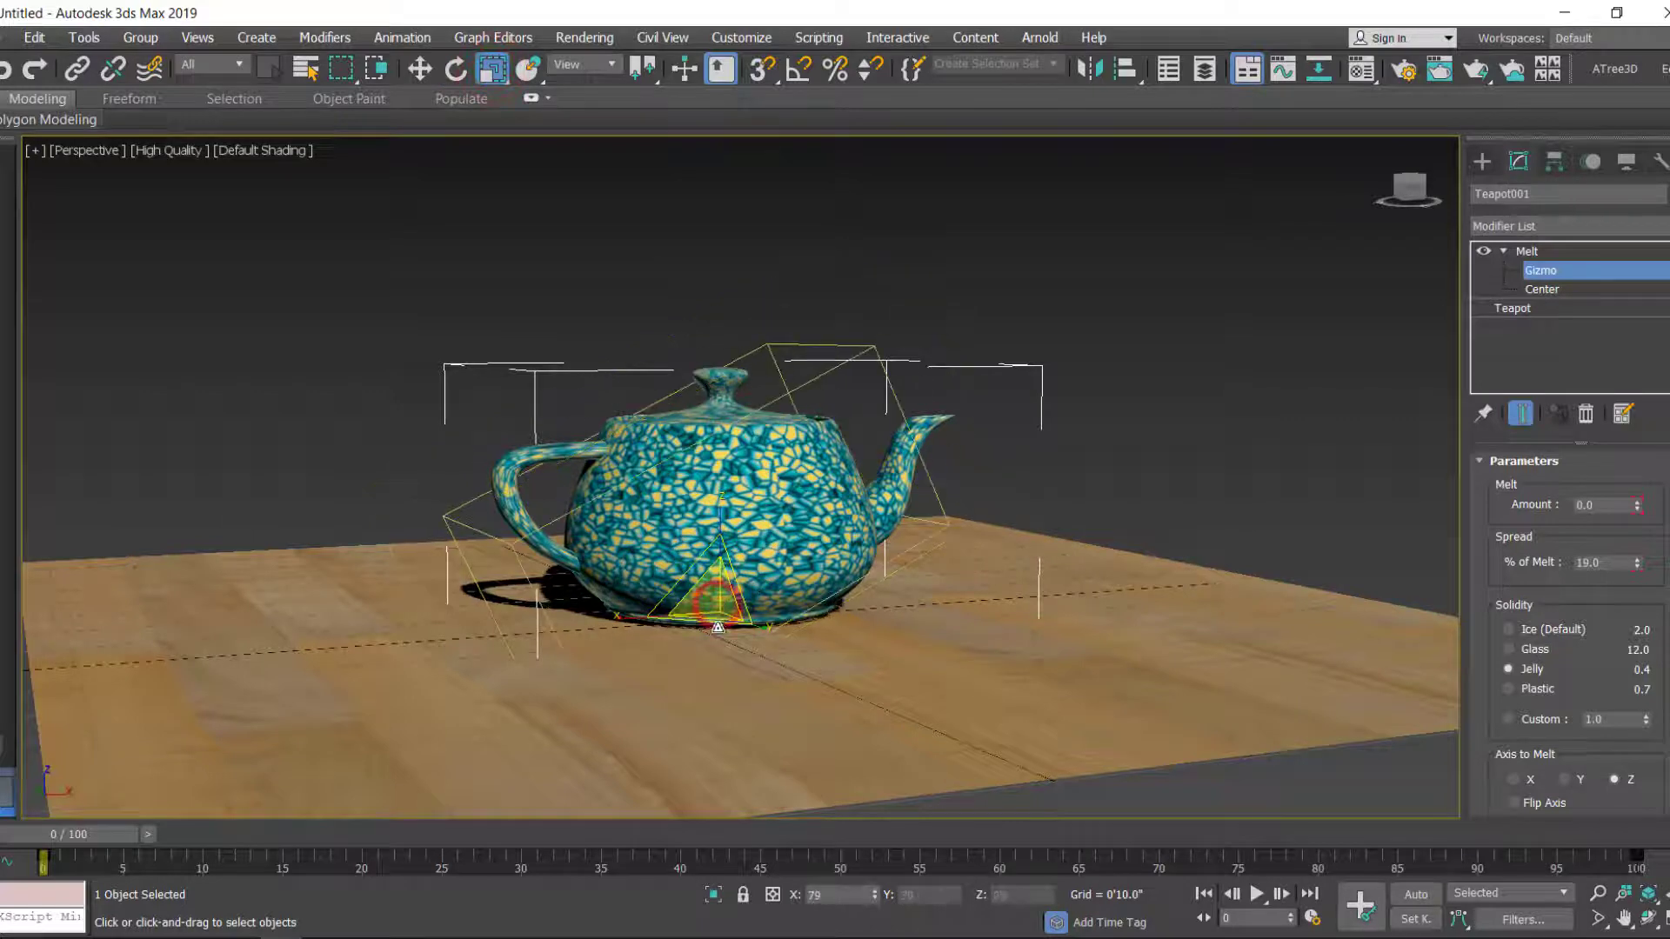
click(1481, 162)
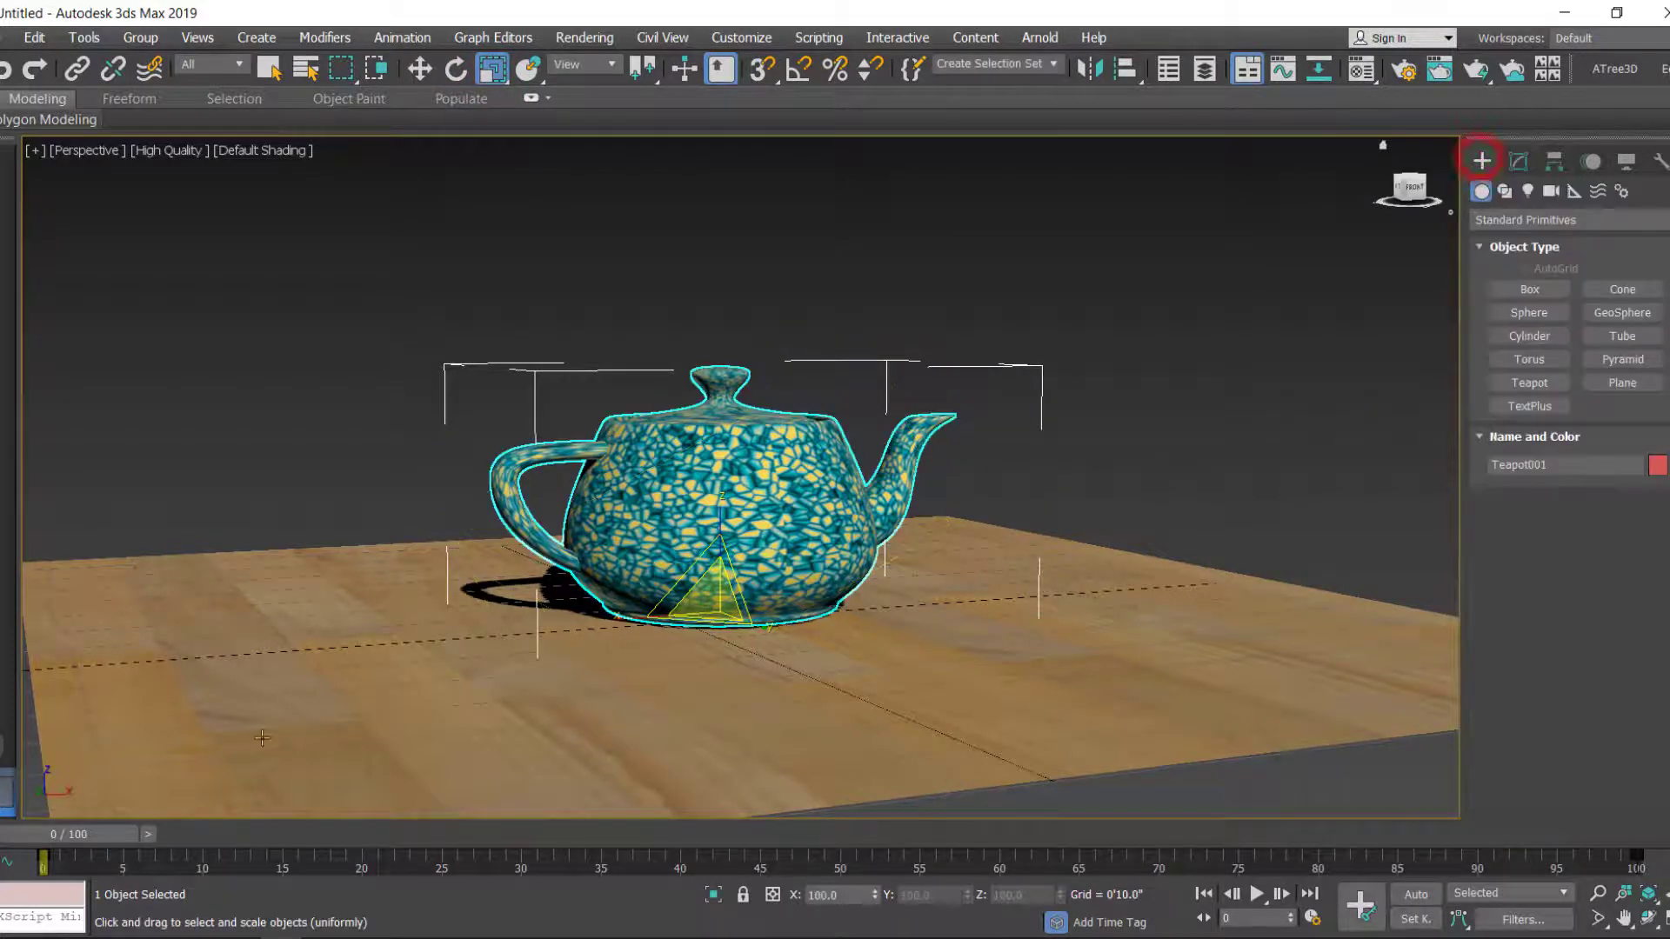
mouse_move(111, 835)
mouse_down()
mouse_move(589, 850)
mouse_move(90, 842)
mouse_up()
key(r)
click(1517, 161)
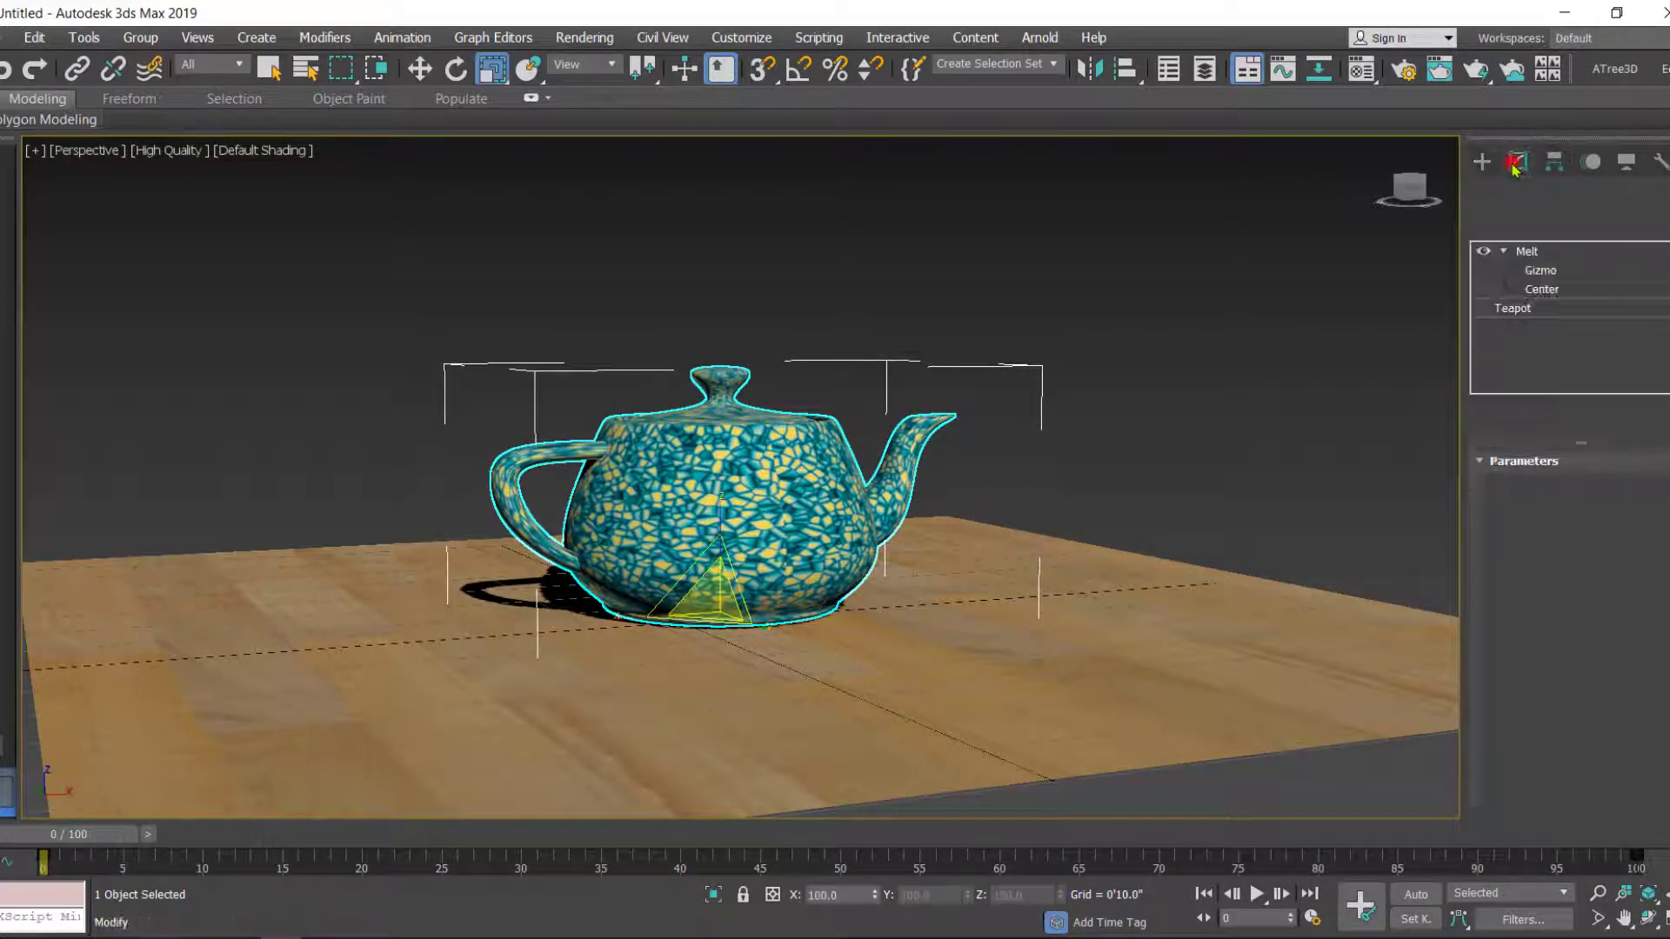
Drag the Melt Center sub-object to sit beside the teapot's base, toward the spout
click(1541, 288)
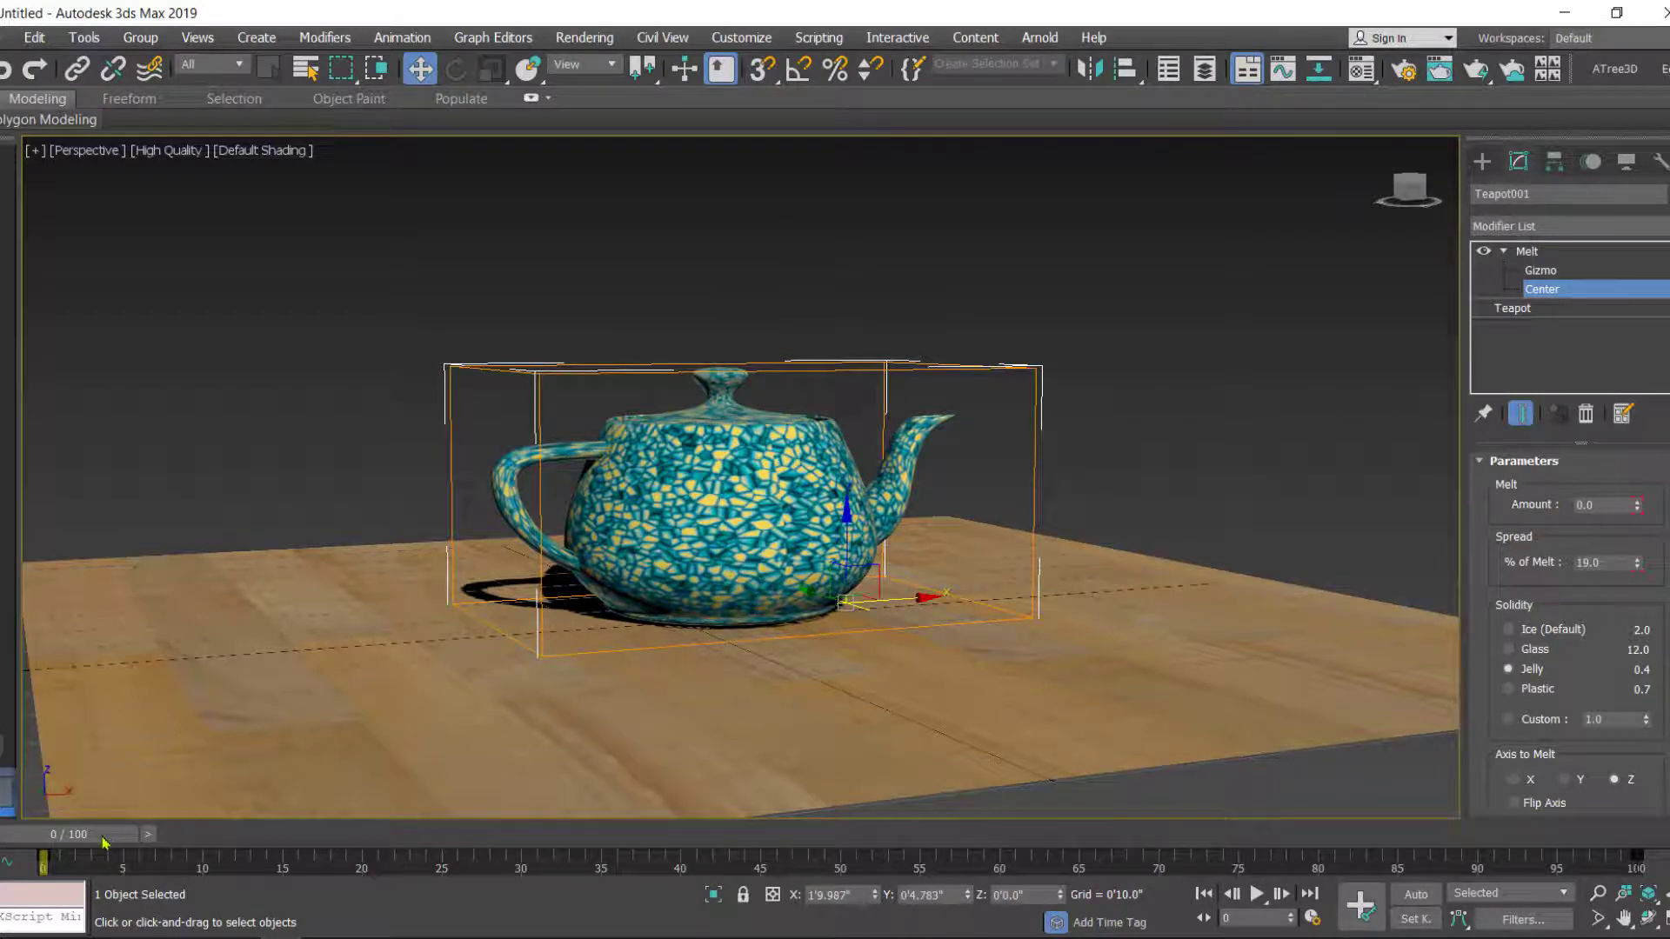
drag(103, 841, 73, 857)
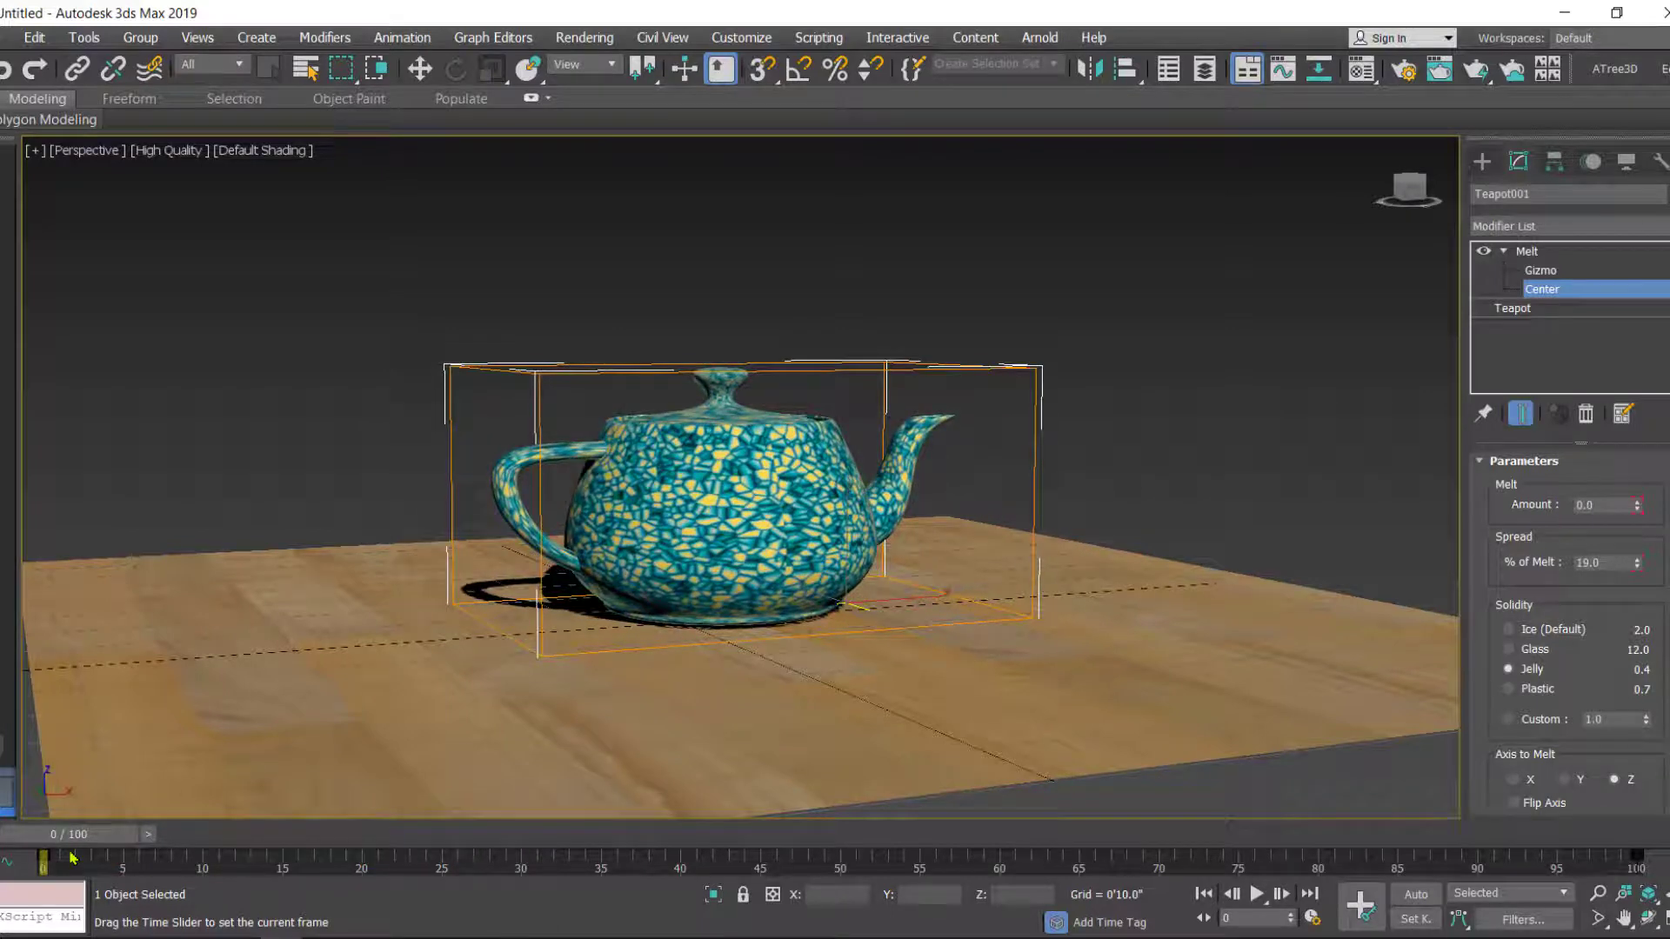
Deselect the teapot and play the melt animation, stopping partway to review the puddle
key(w)
click(1482, 163)
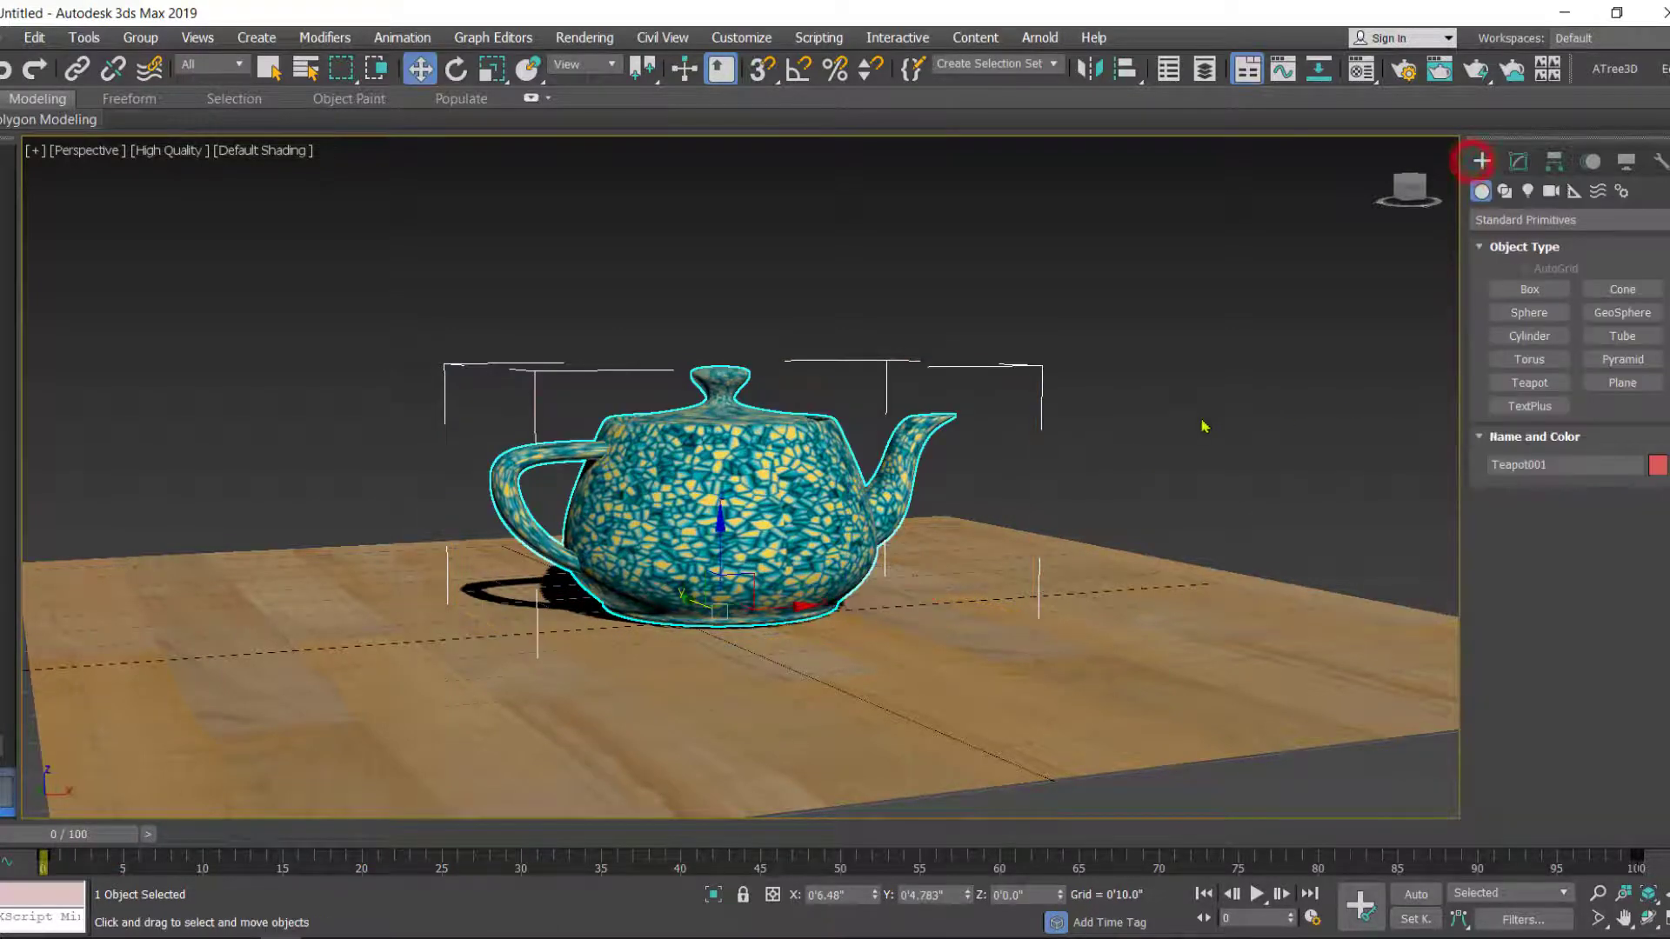
click(1203, 421)
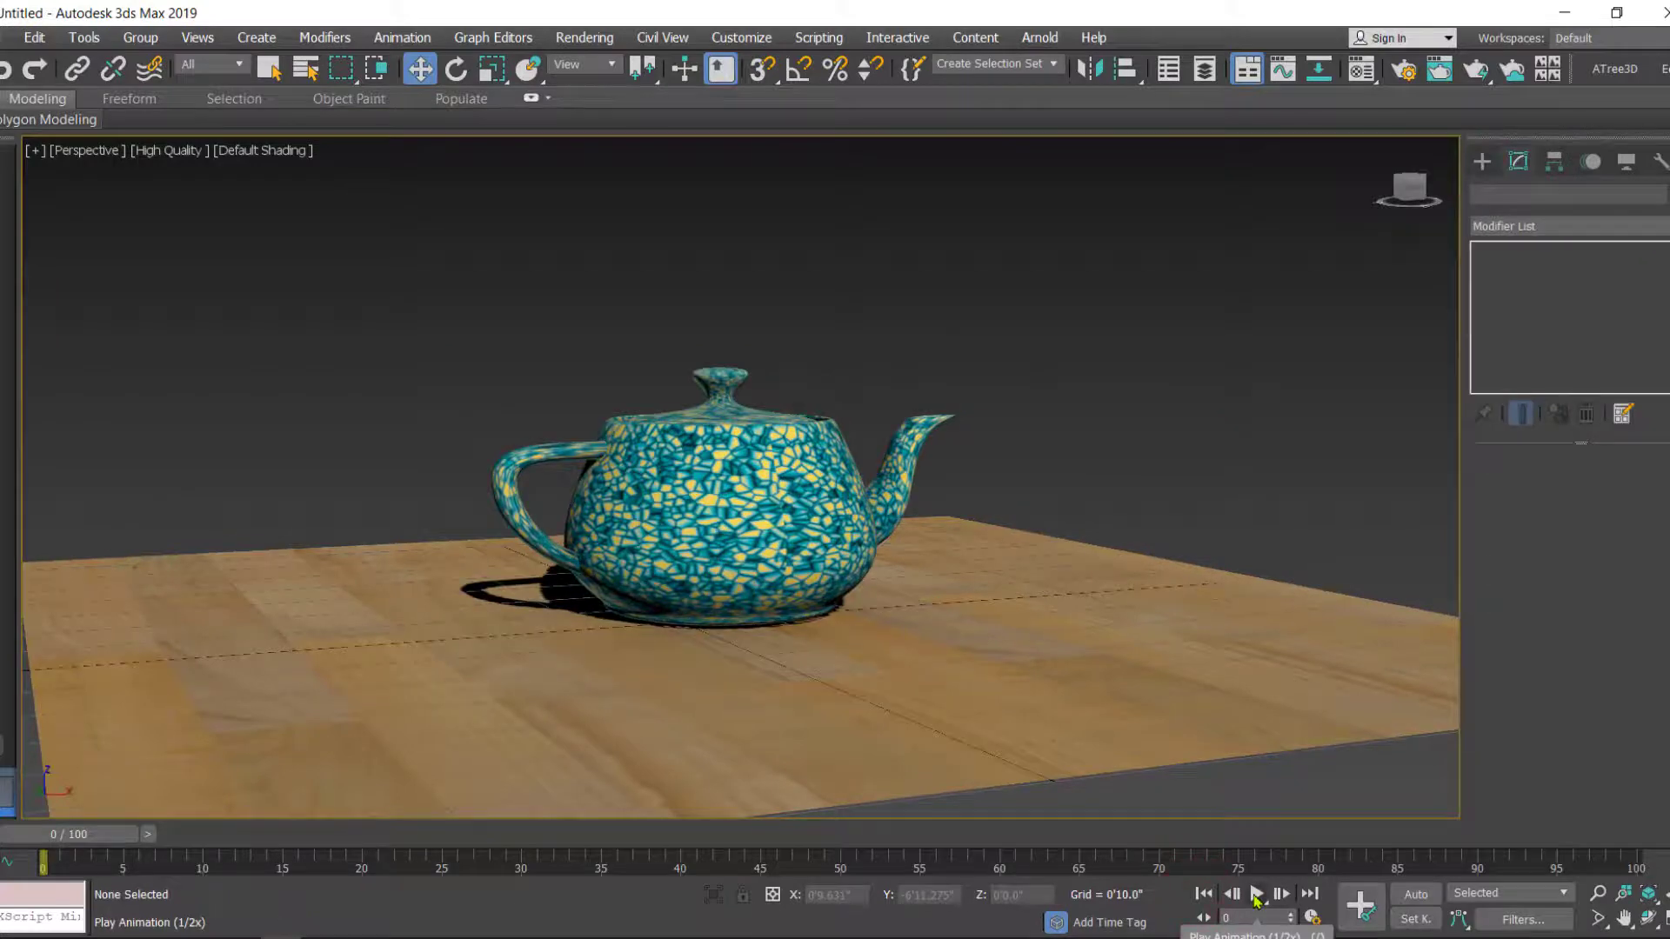
click(1256, 900)
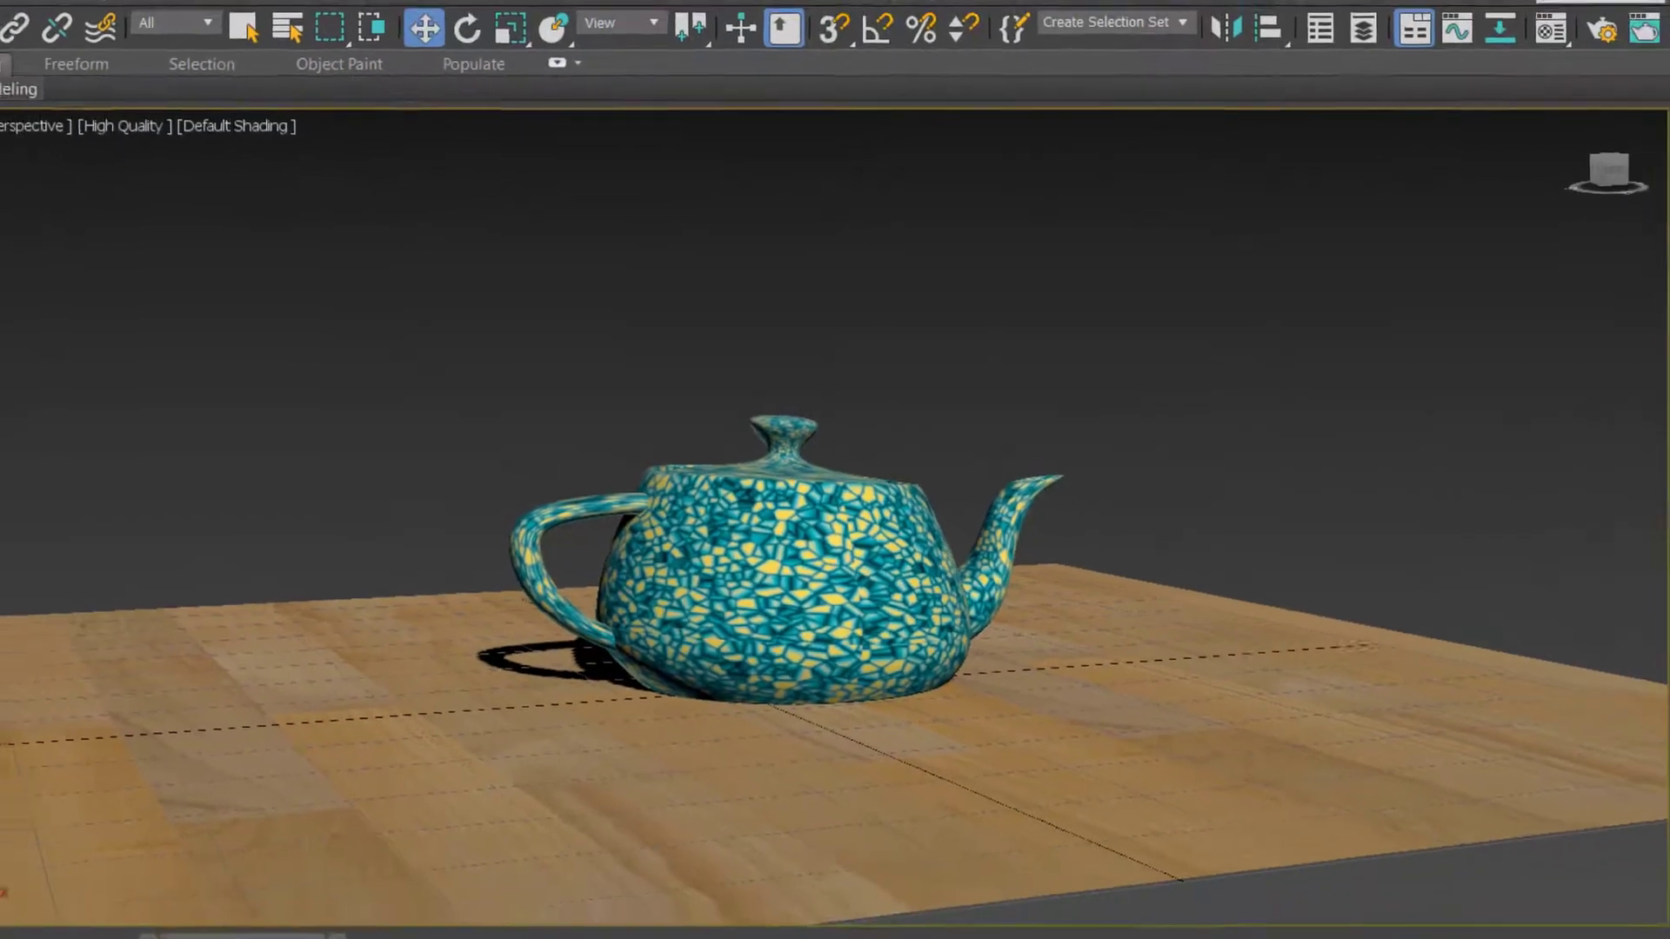
click(333, 842)
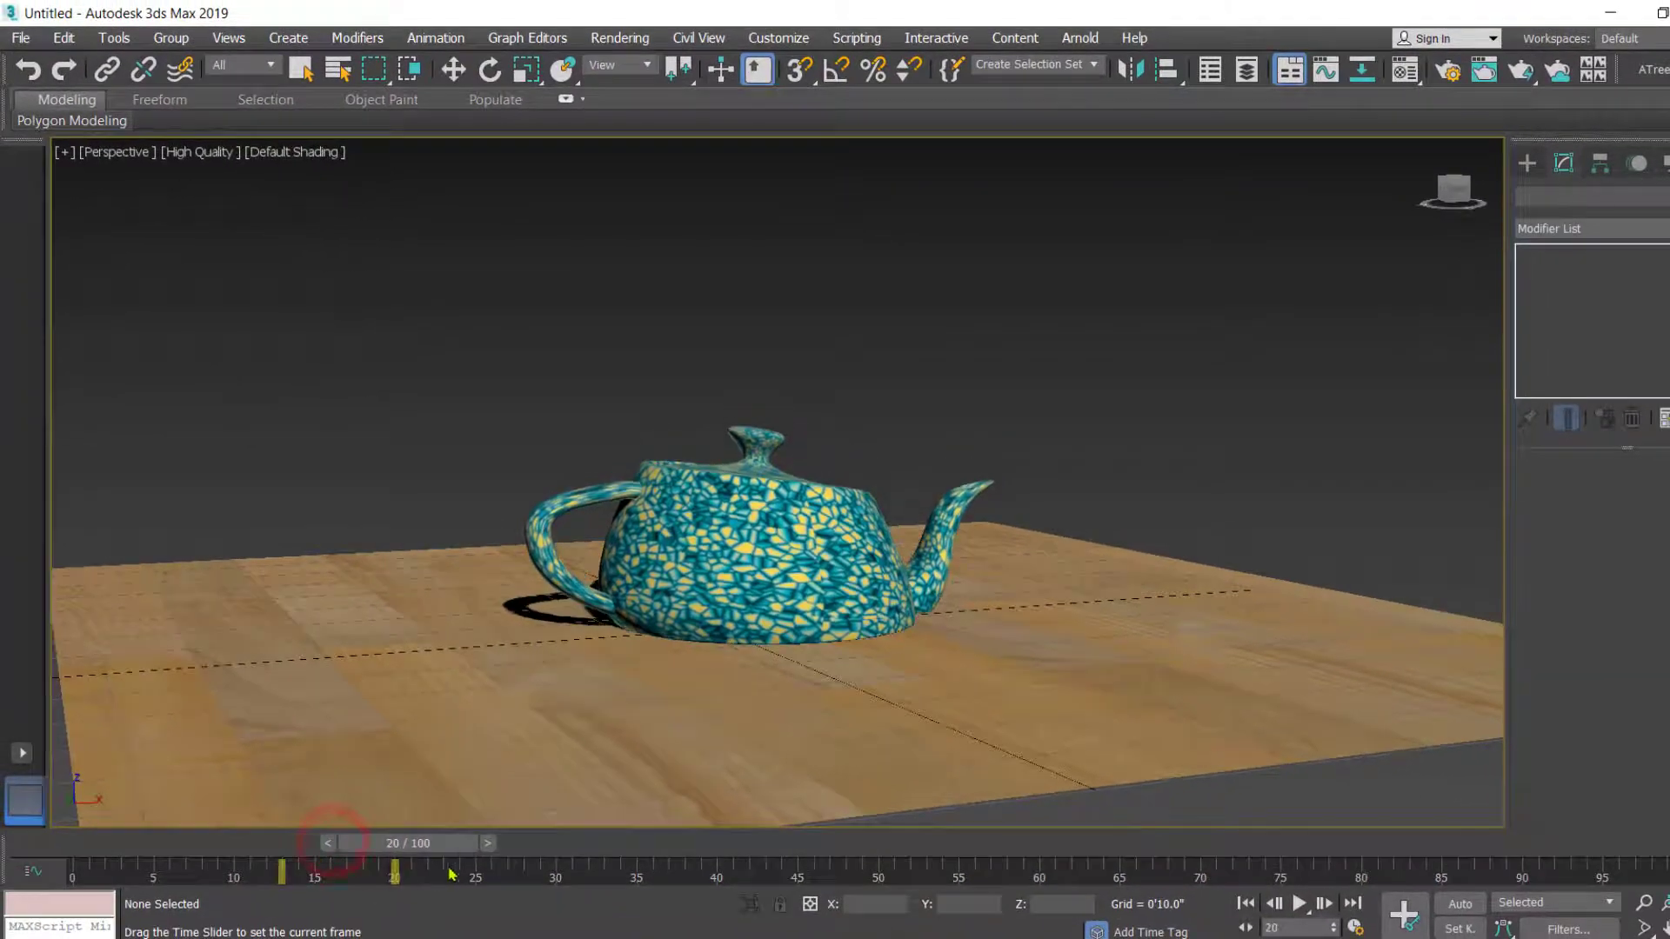